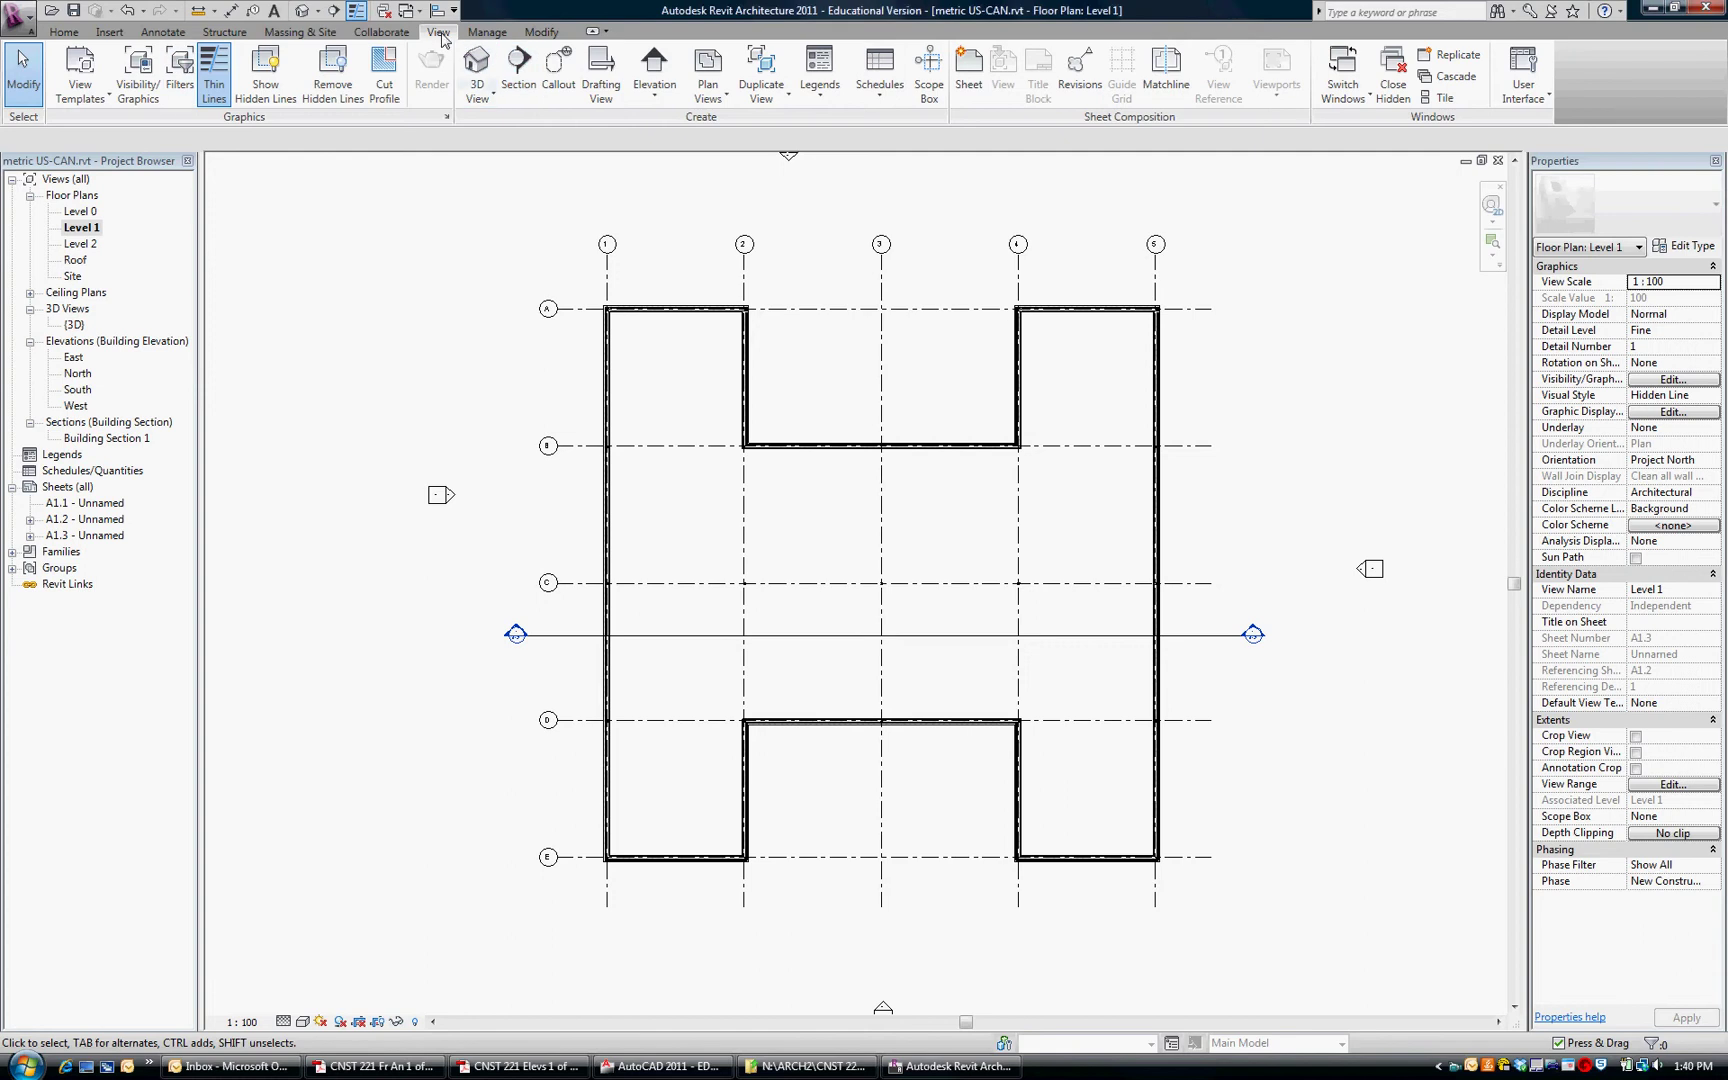
- Cut a vertical section between grids 3 and 4, flip it to face right, and shorten its view depth
{"action": "left_click", "coordinate": [519, 70]}
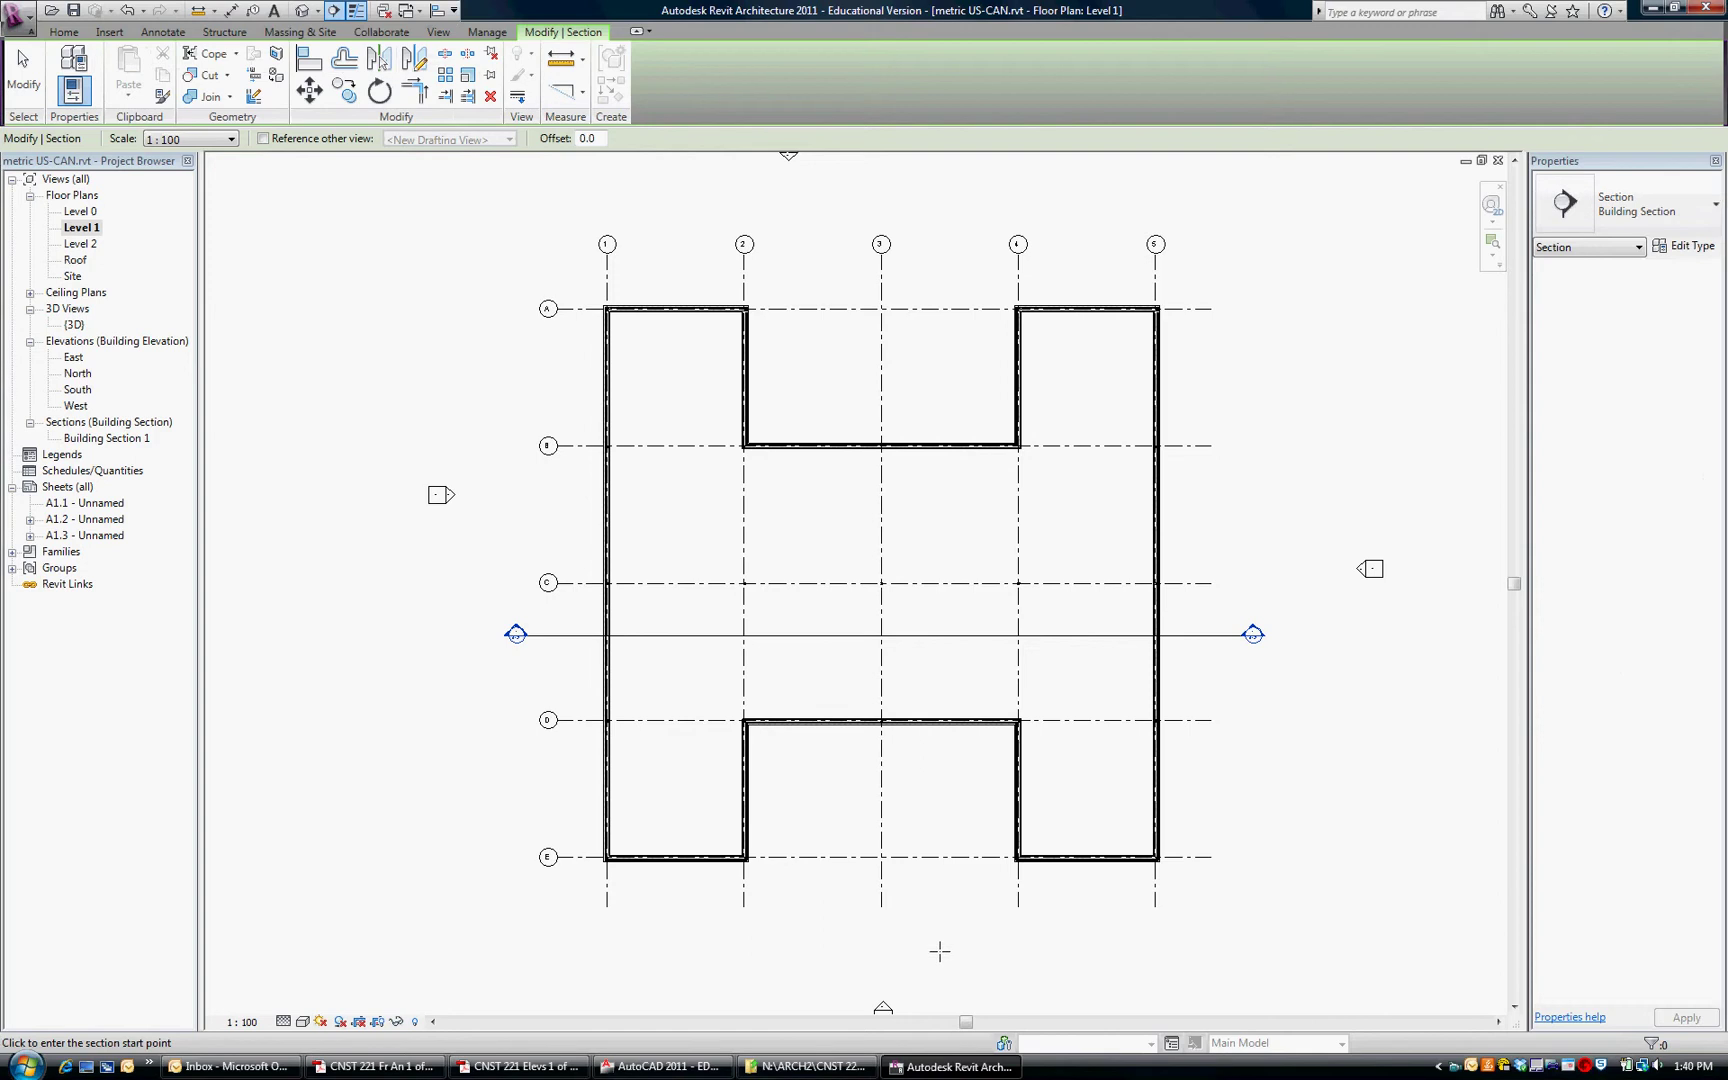
{"action": "left_click", "coordinate": [939, 958]}
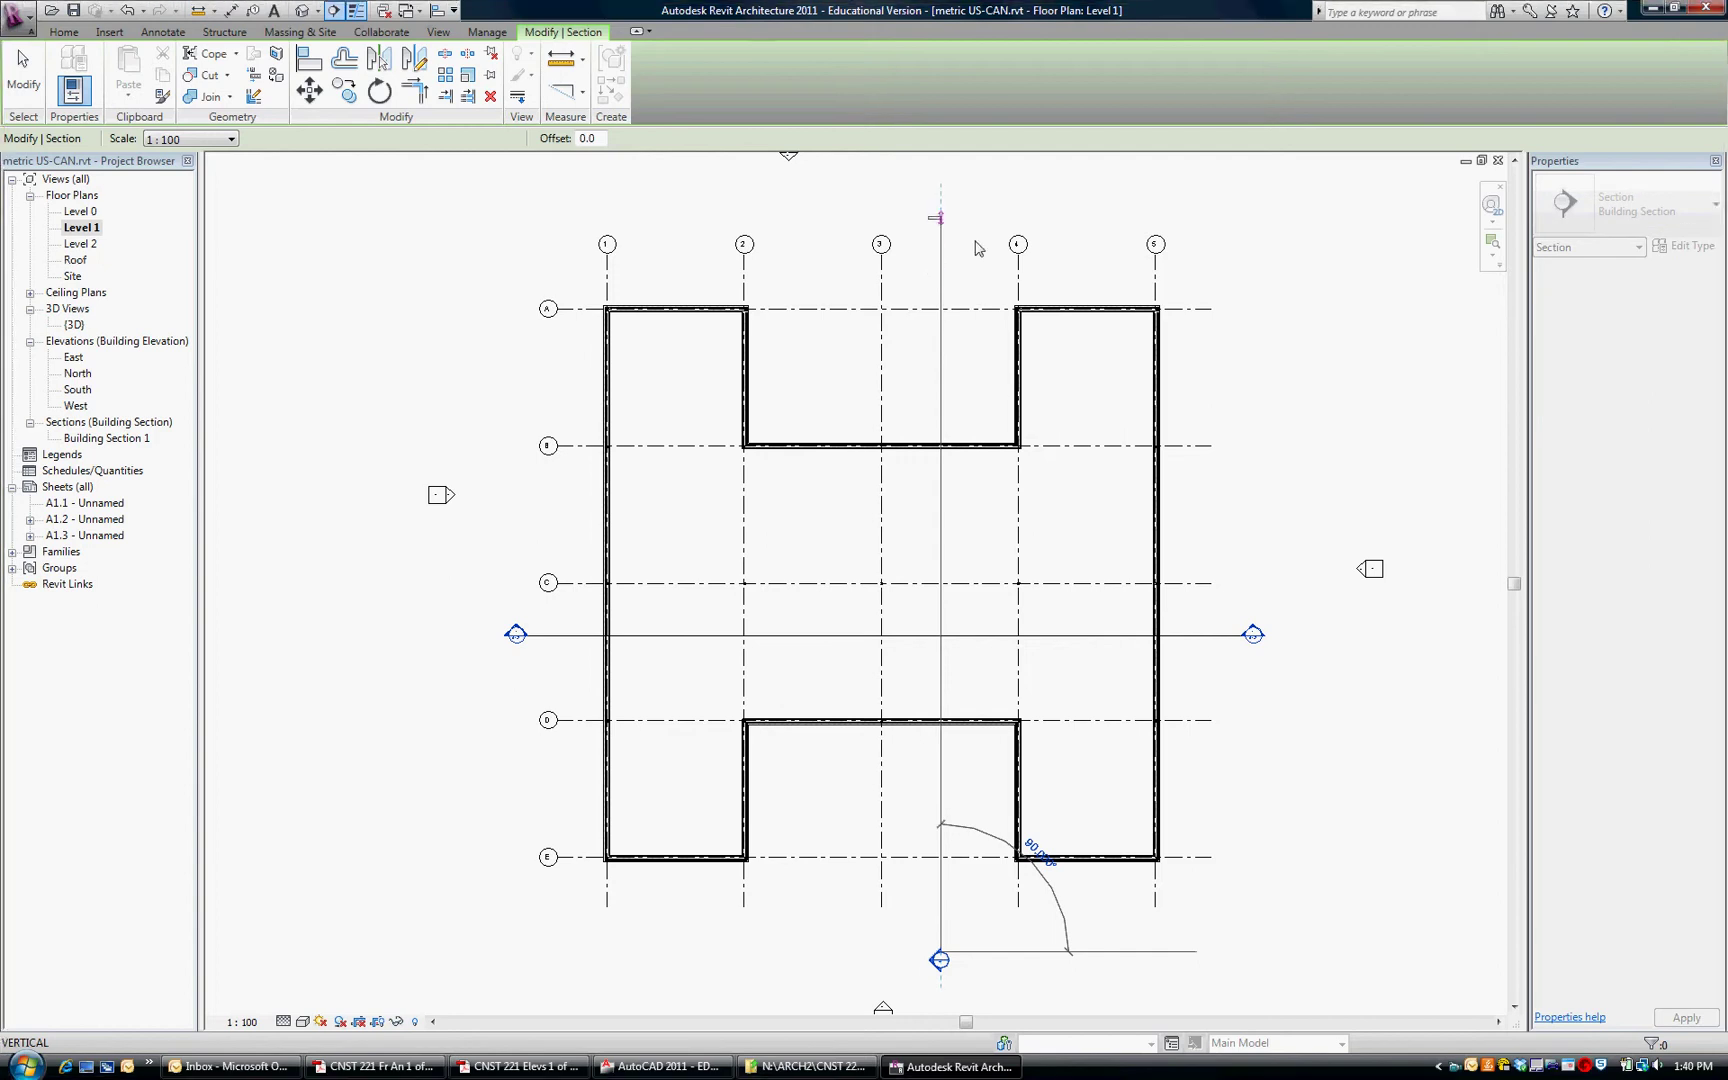
{"action": "left_click", "coordinate": [940, 216]}
{"action": "key", "text": "Escape"}
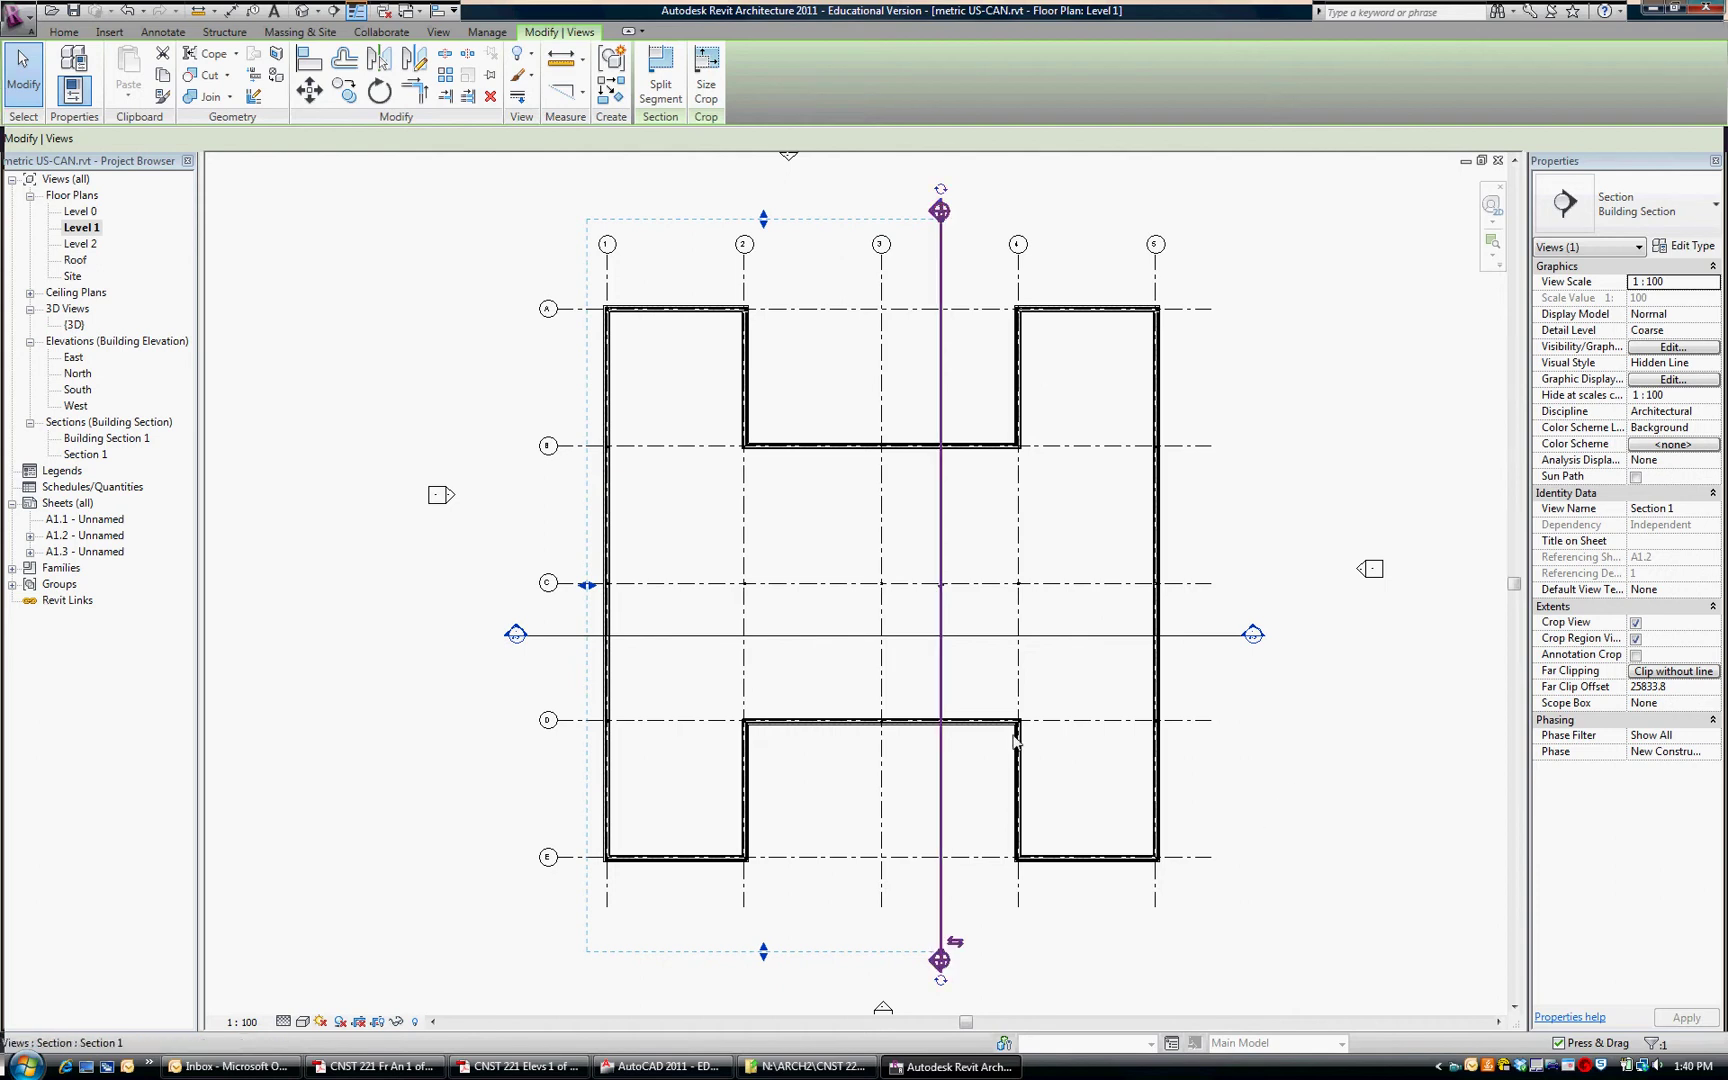
{"action": "left_click", "coordinate": [955, 944]}
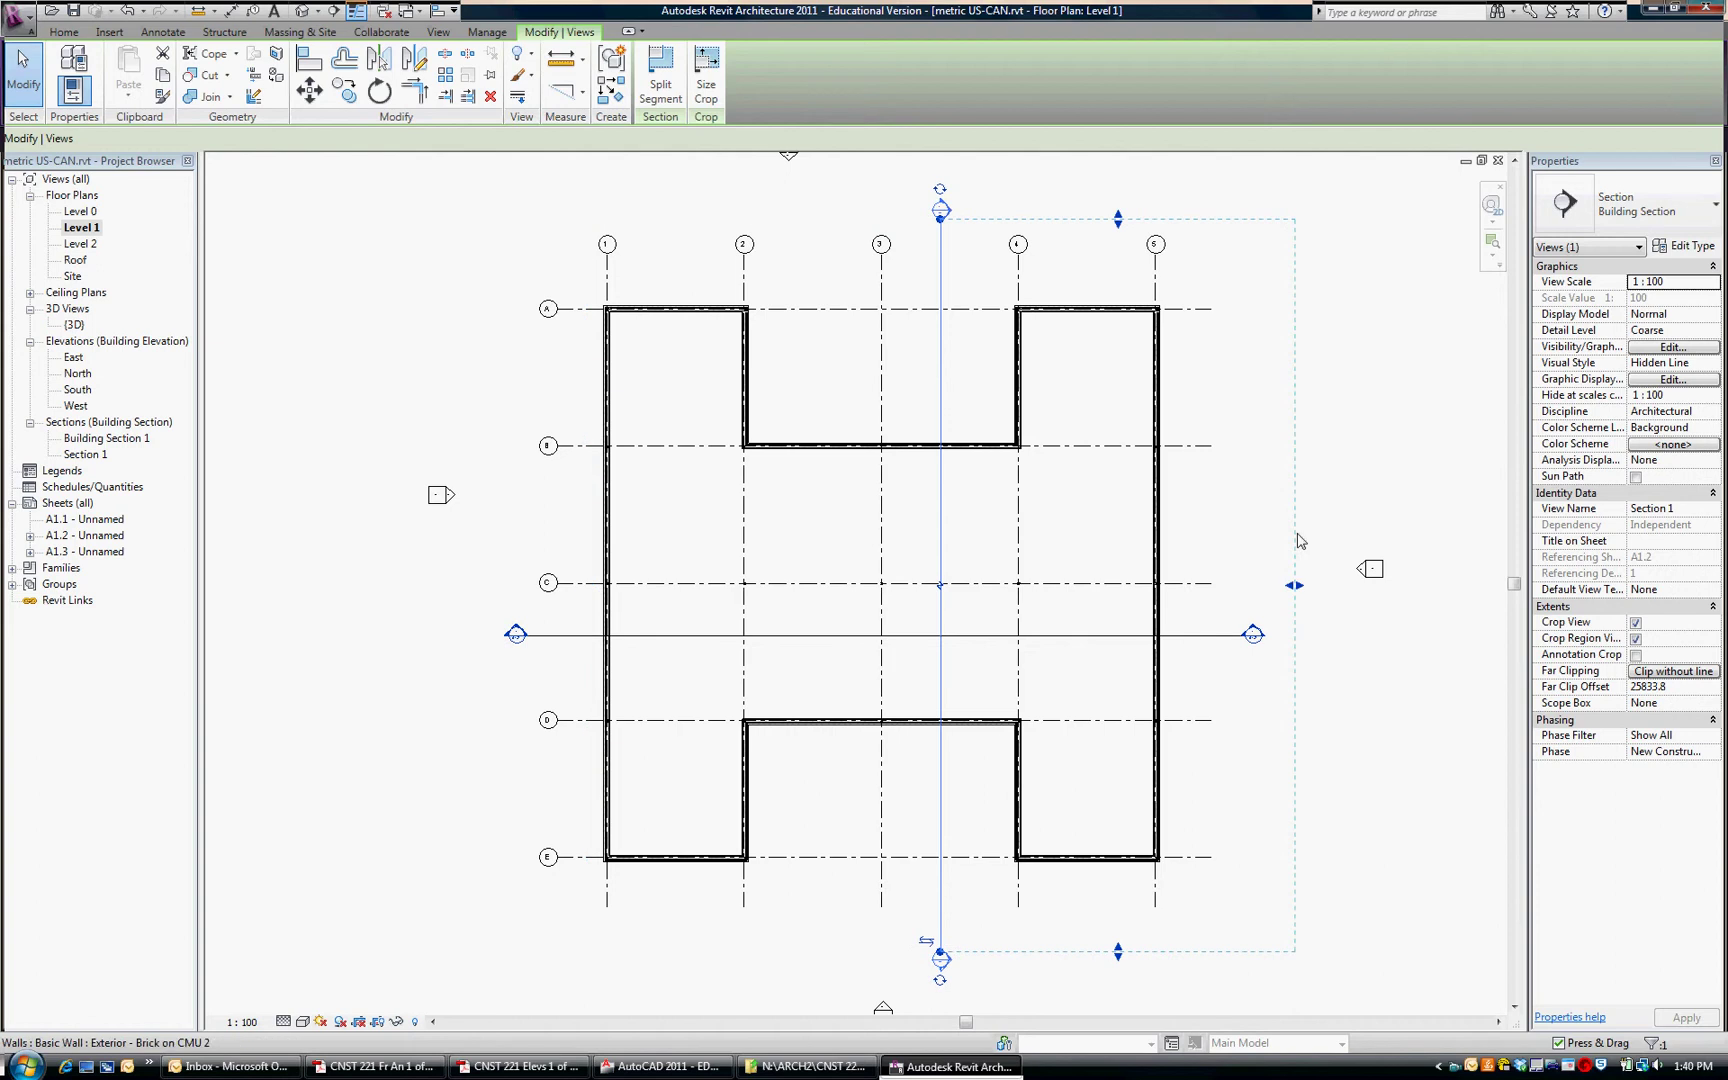
{"action": "left_click_drag", "start_coordinate": [1296, 592], "coordinate": [1229, 590]}
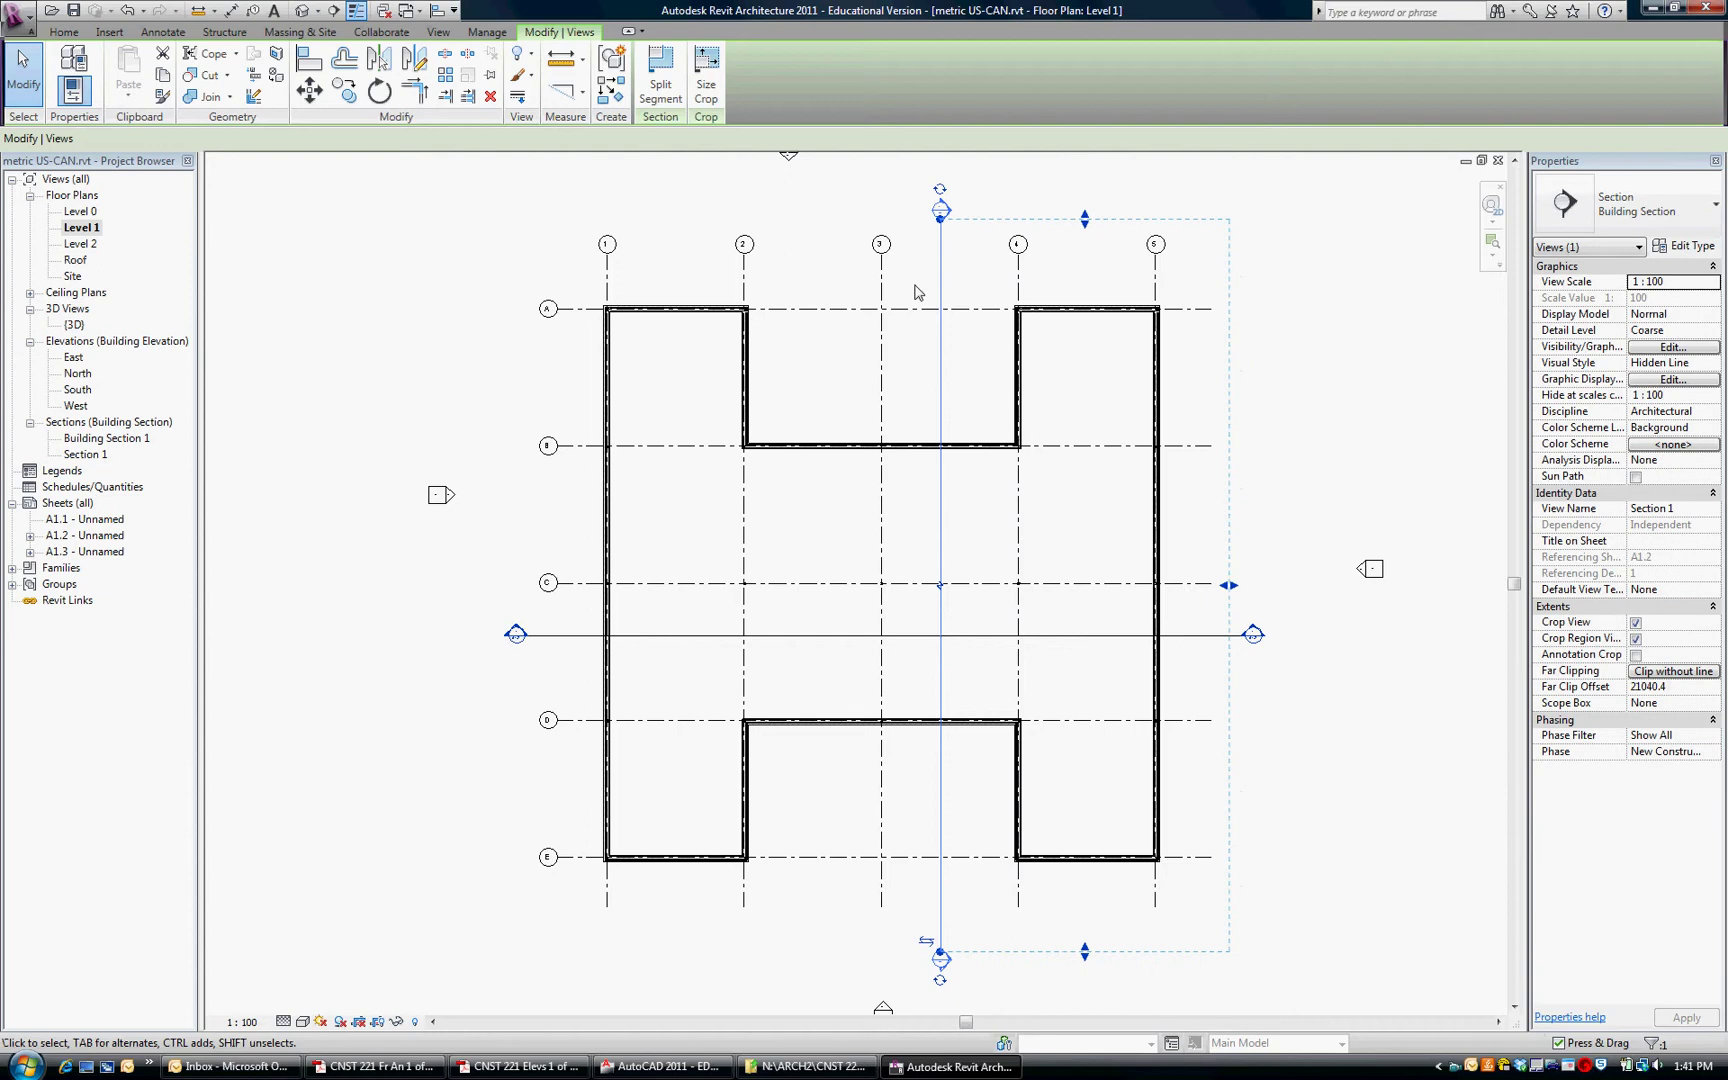
- Open the Building Section 1 view and hide the Section 1 cut line in it
{"action": "key", "text": "Escape"}
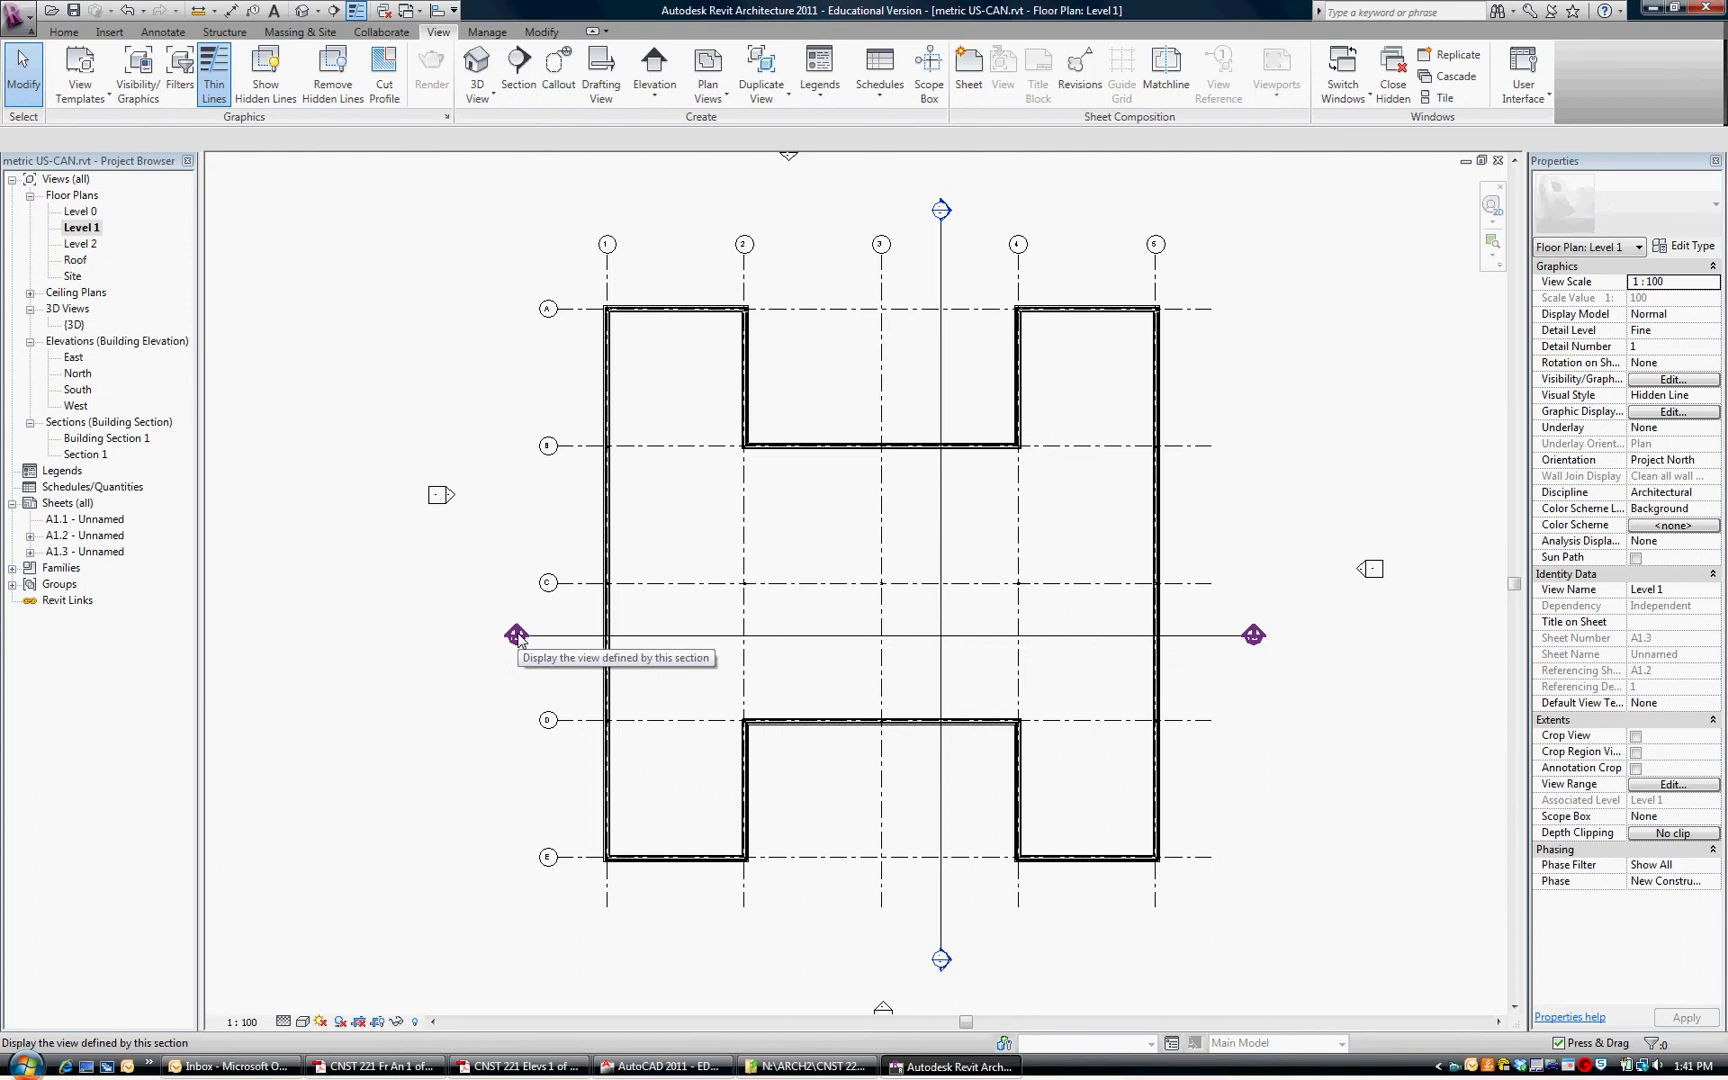
{"action": "double_click", "coordinate": [517, 636]}
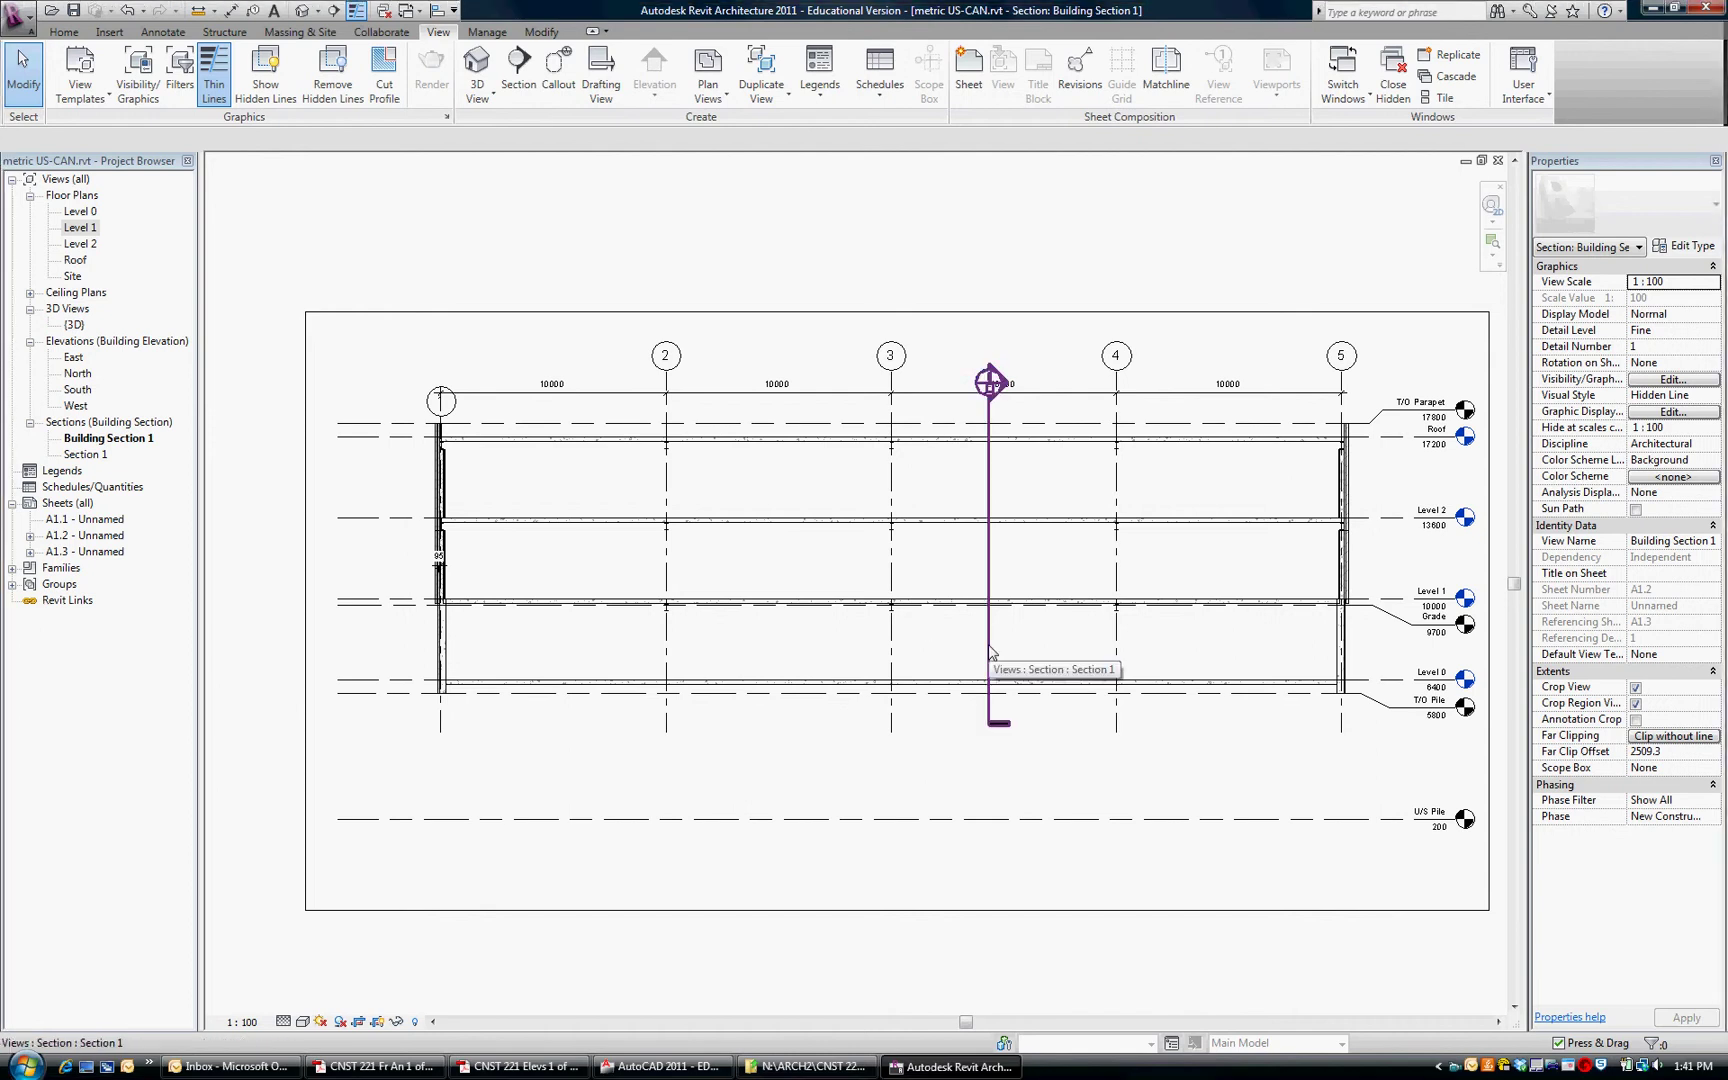
{"action": "right_click", "coordinate": [991, 651]}
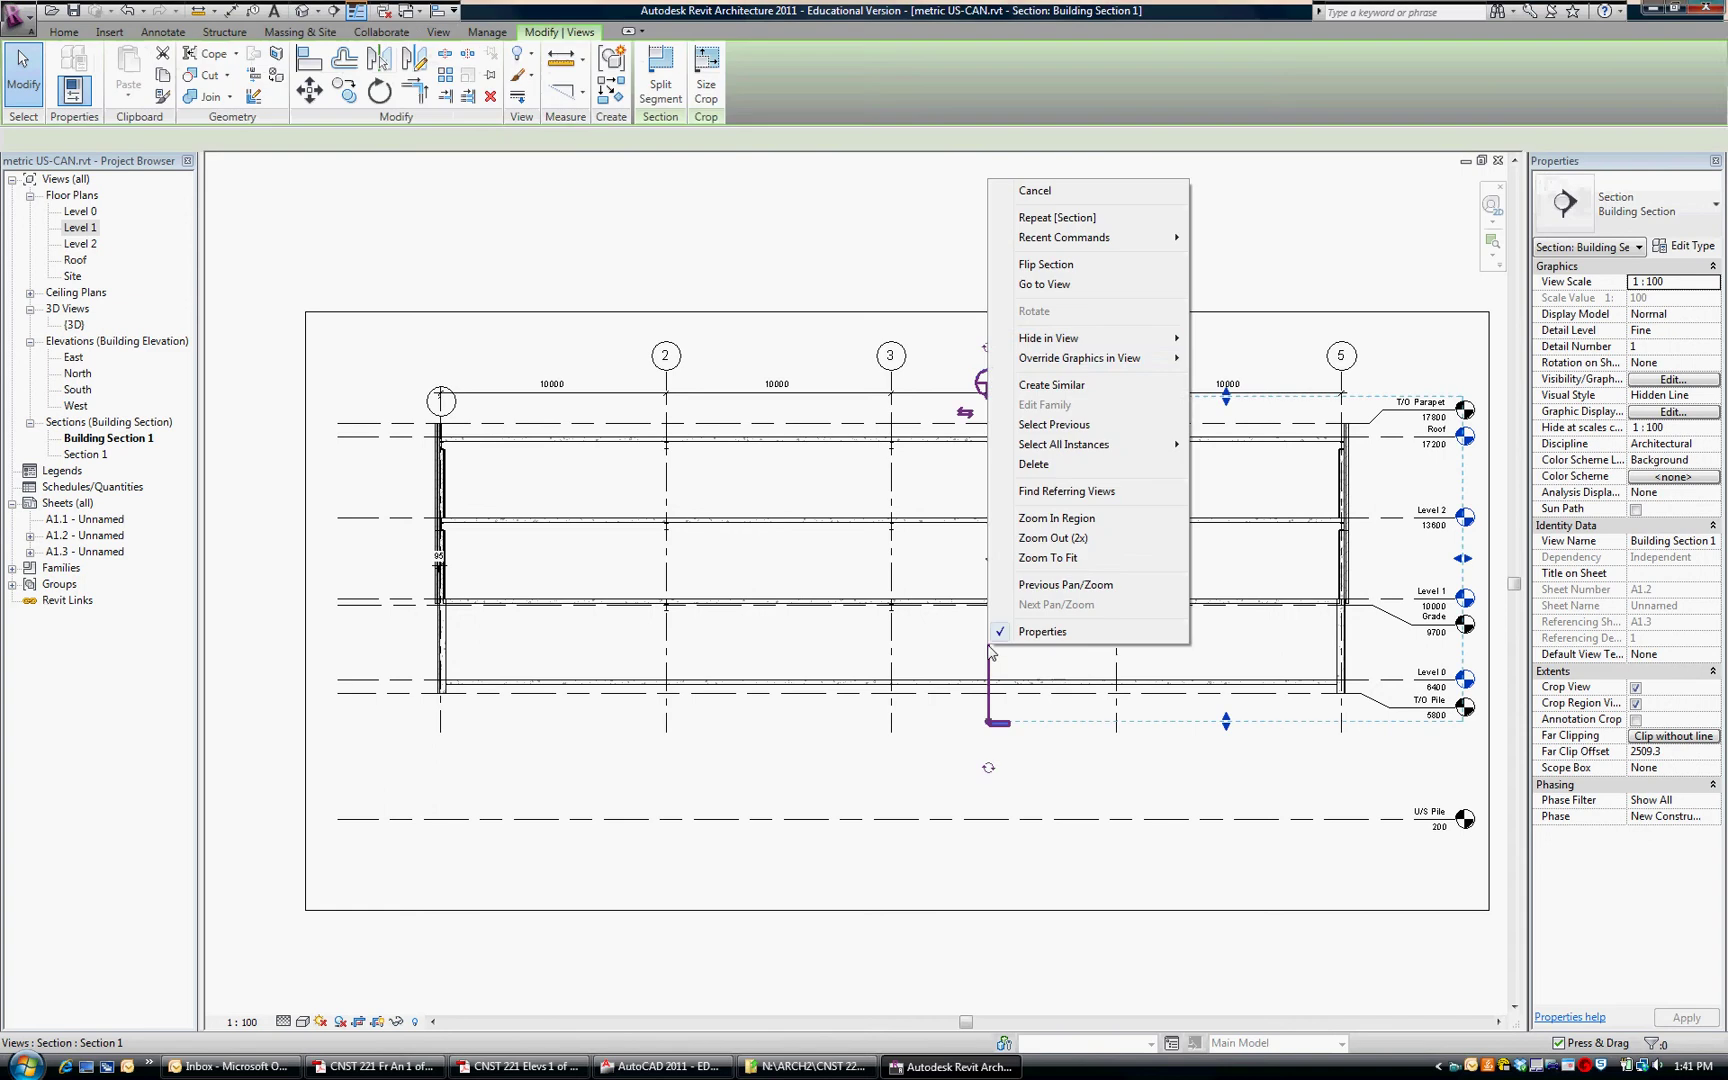
{"action": "mouse_move", "coordinate": [1170, 339]}
{"action": "left_click", "coordinate": [1237, 340]}
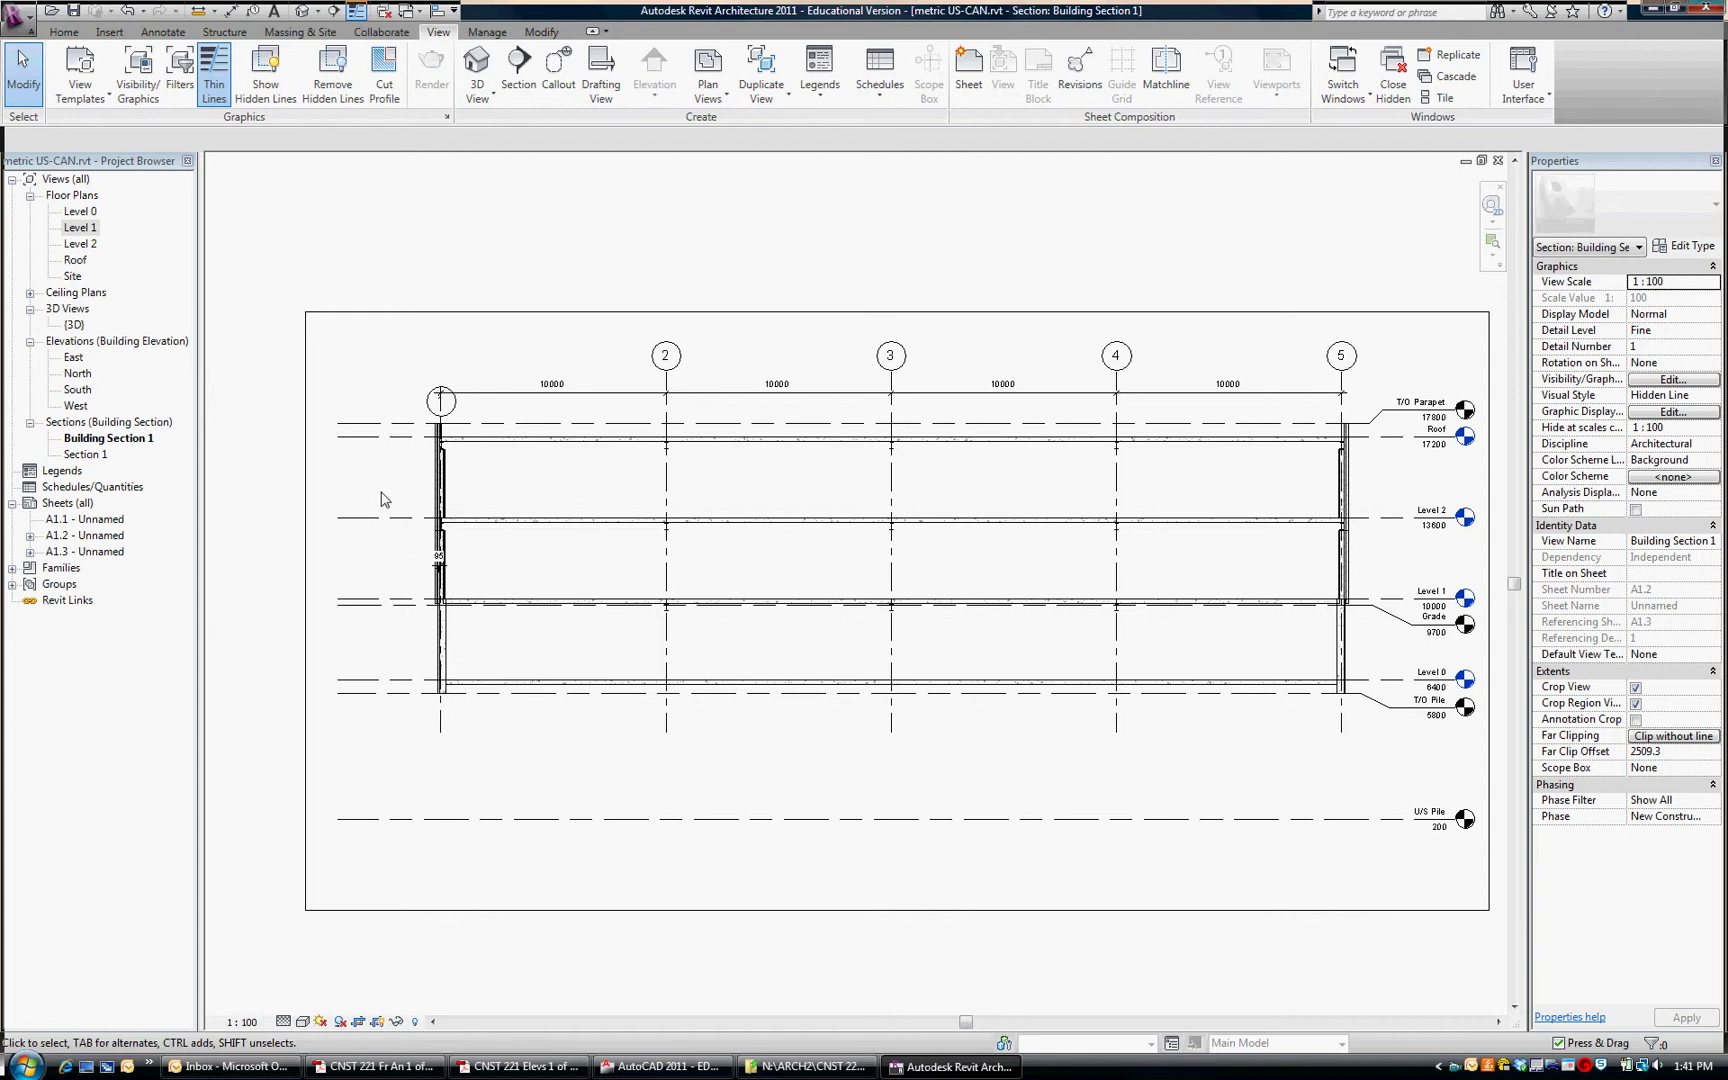
- Draw a callout rectangle around the grid 1 exterior wall in Building Section 1
{"action": "scroll", "coordinate": [395, 501], "scroll_direction": "up", "scroll_amount": 2}
{"action": "scroll", "coordinate": [397, 501], "scroll_direction": "up", "scroll_amount": 4}
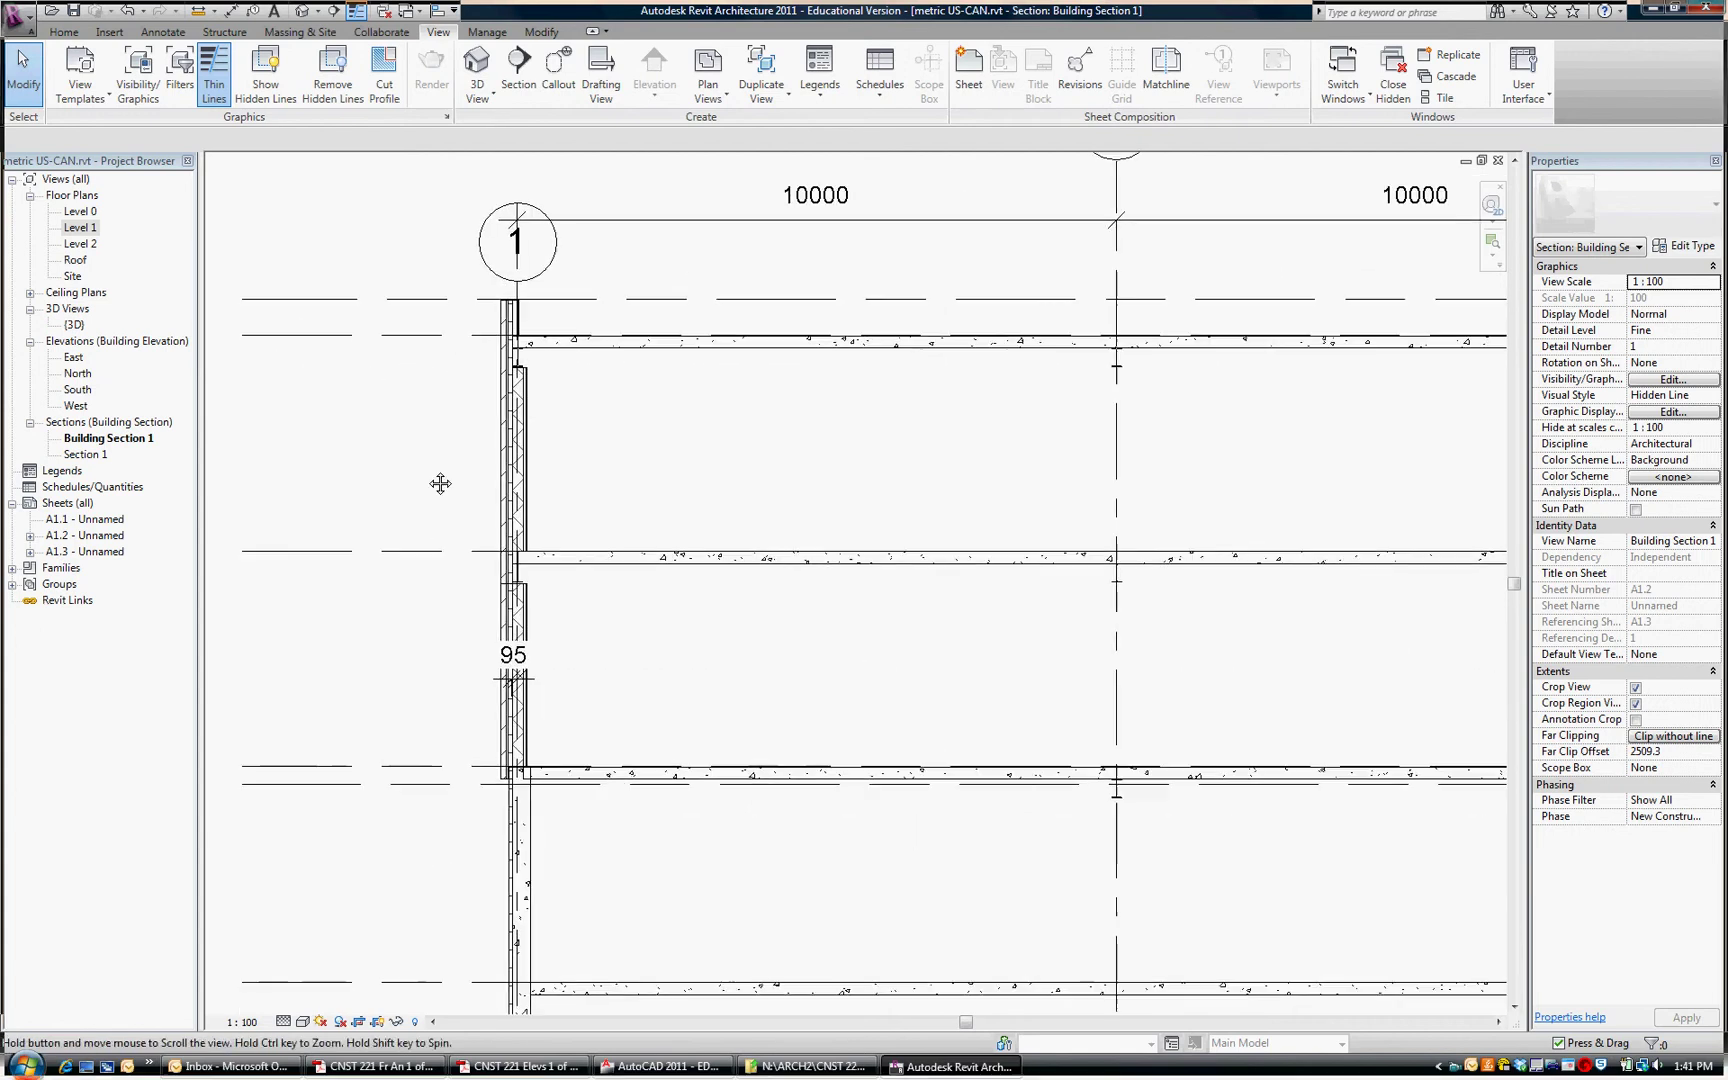
{"action": "scroll", "coordinate": [487, 448], "scroll_direction": "down", "scroll_amount": 1}
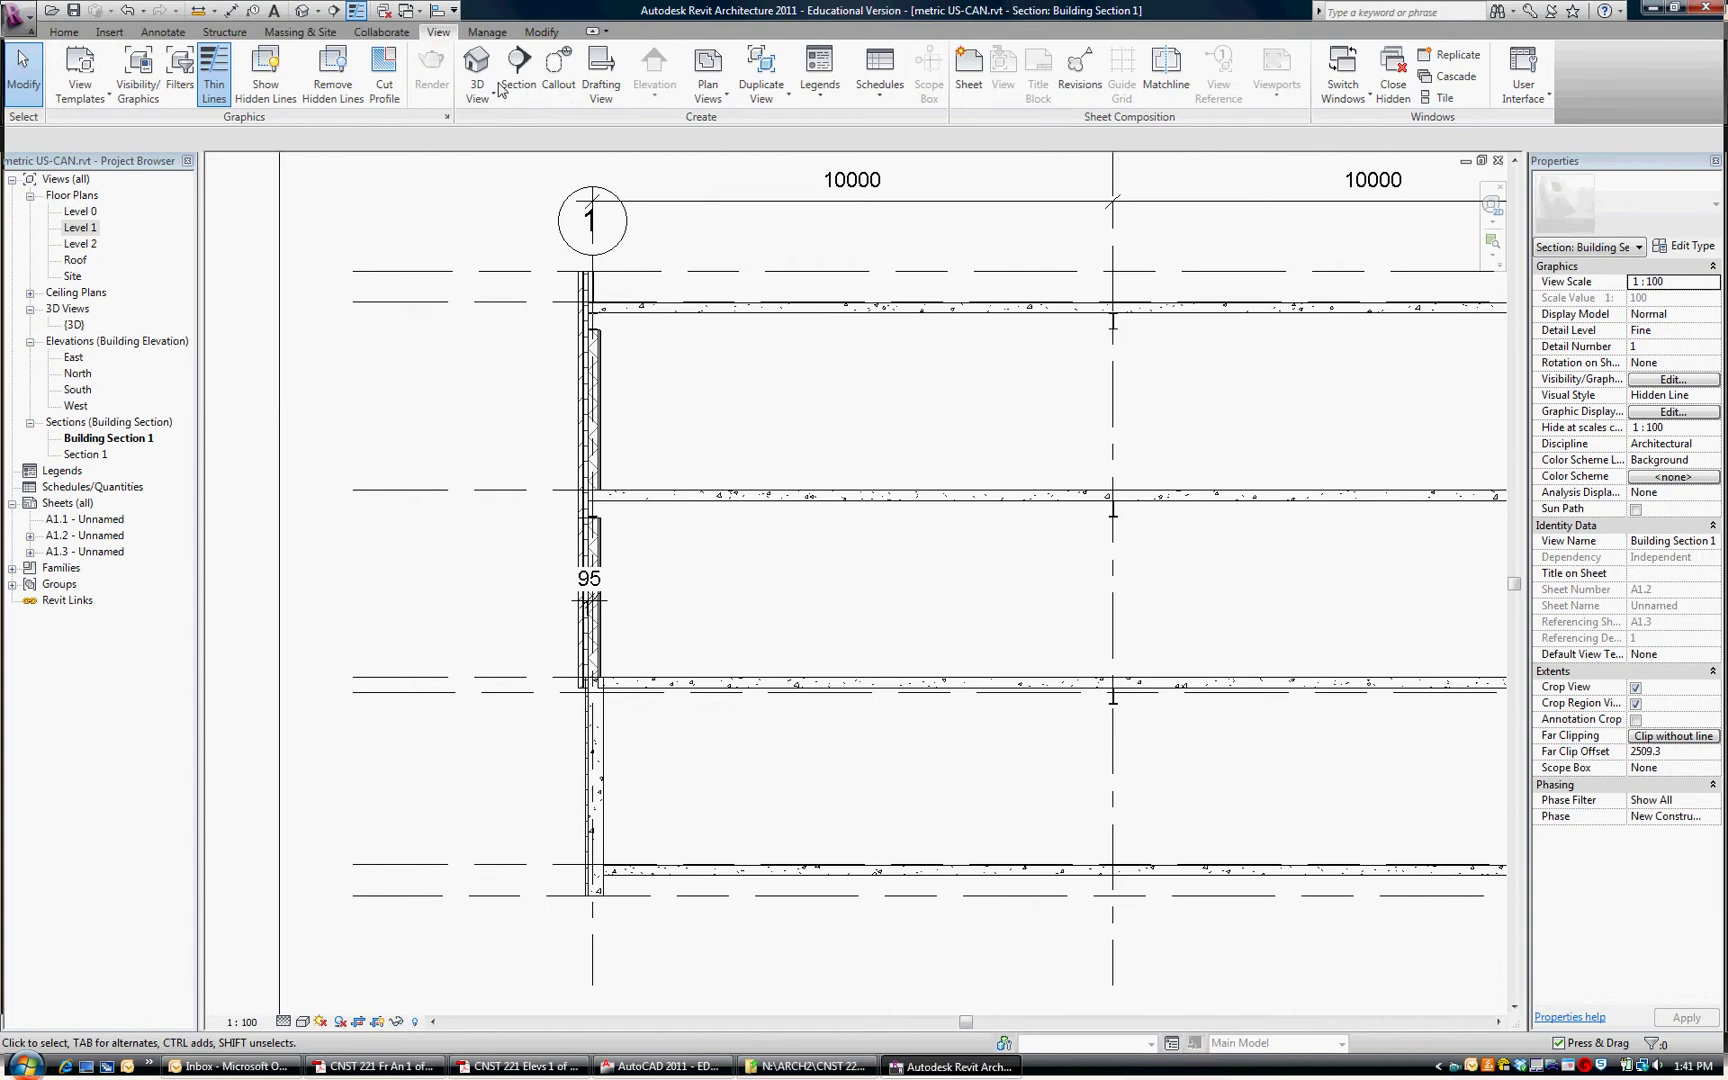
{"action": "left_click", "coordinate": [558, 68]}
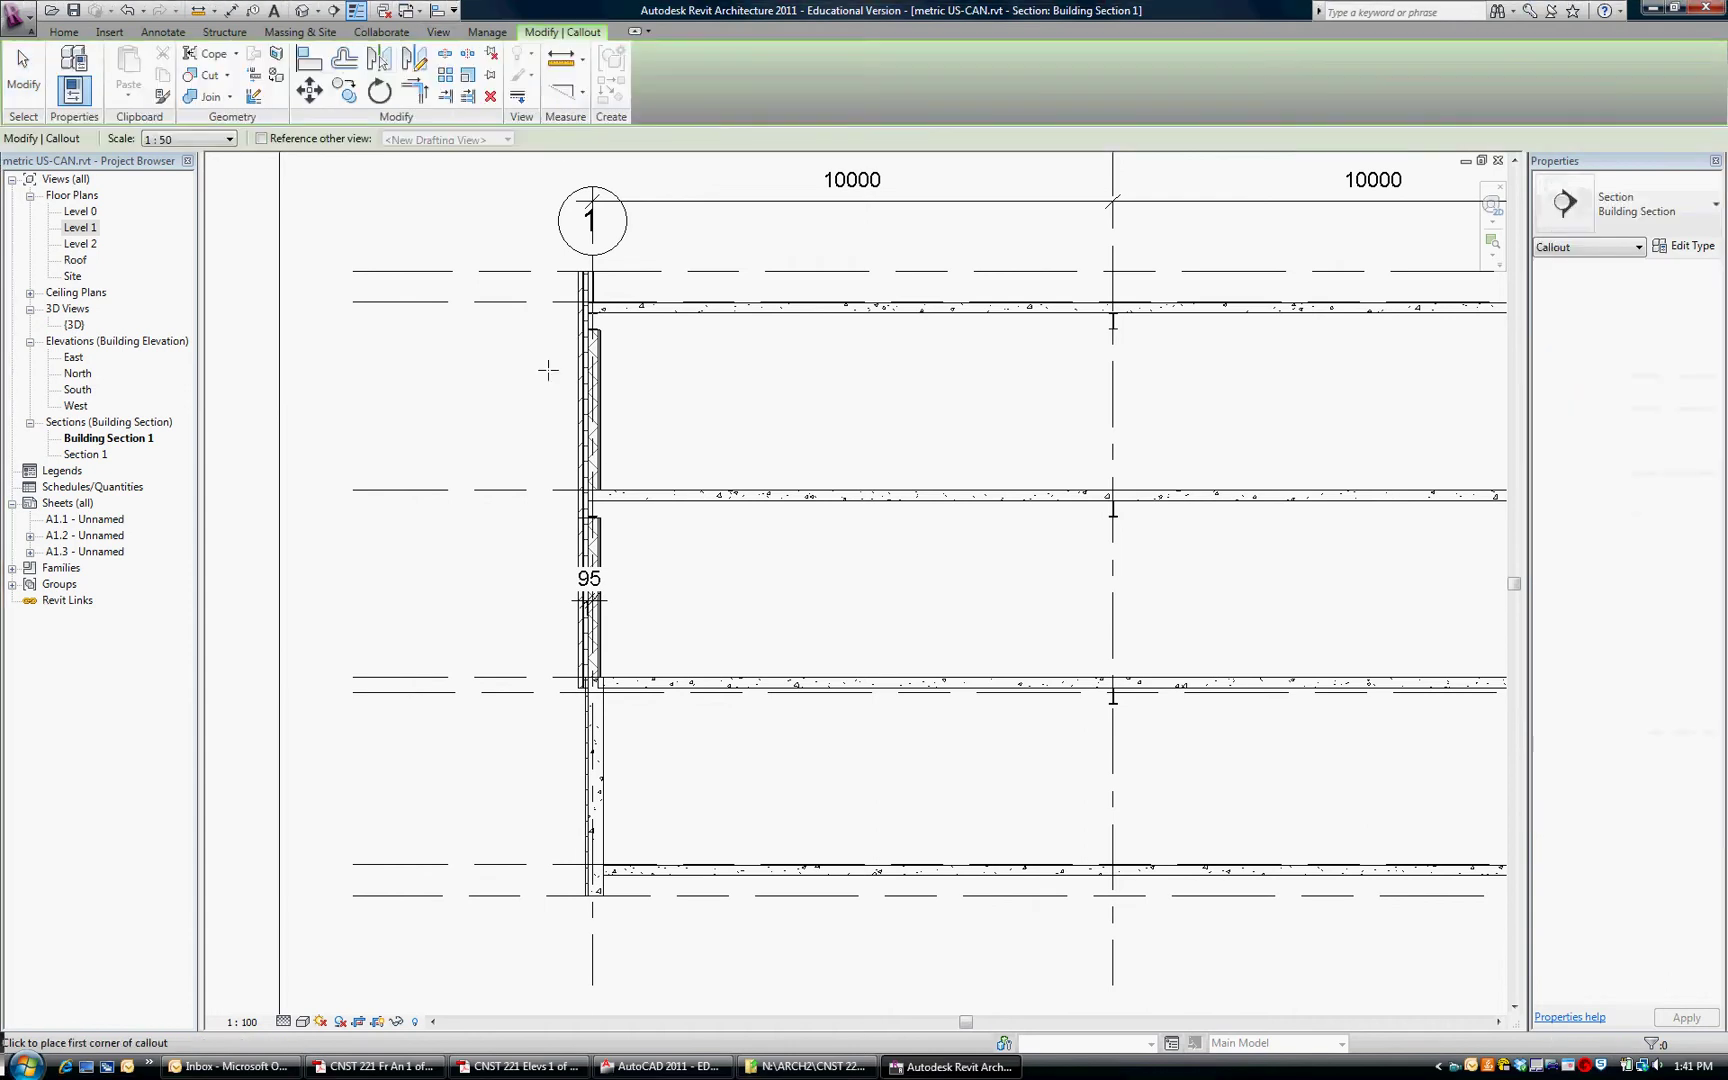
{"action": "left_click", "coordinate": [543, 943]}
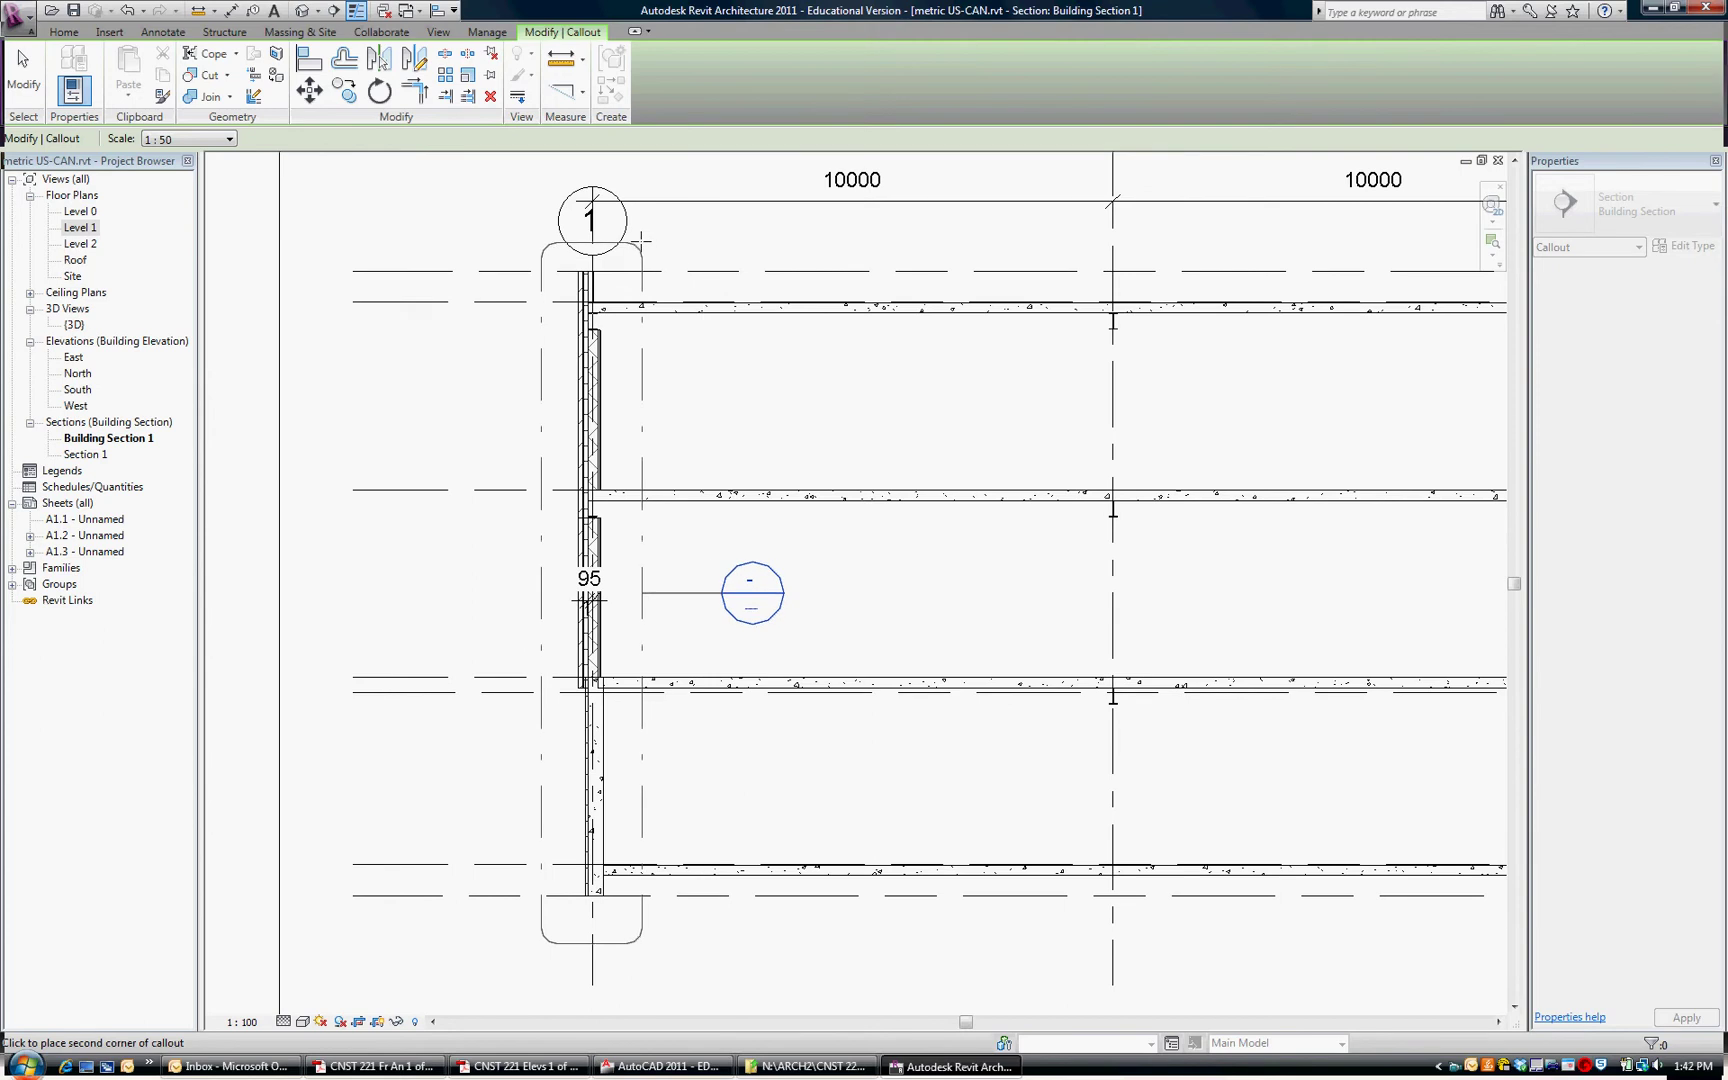
{"action": "left_click", "coordinate": [643, 250]}
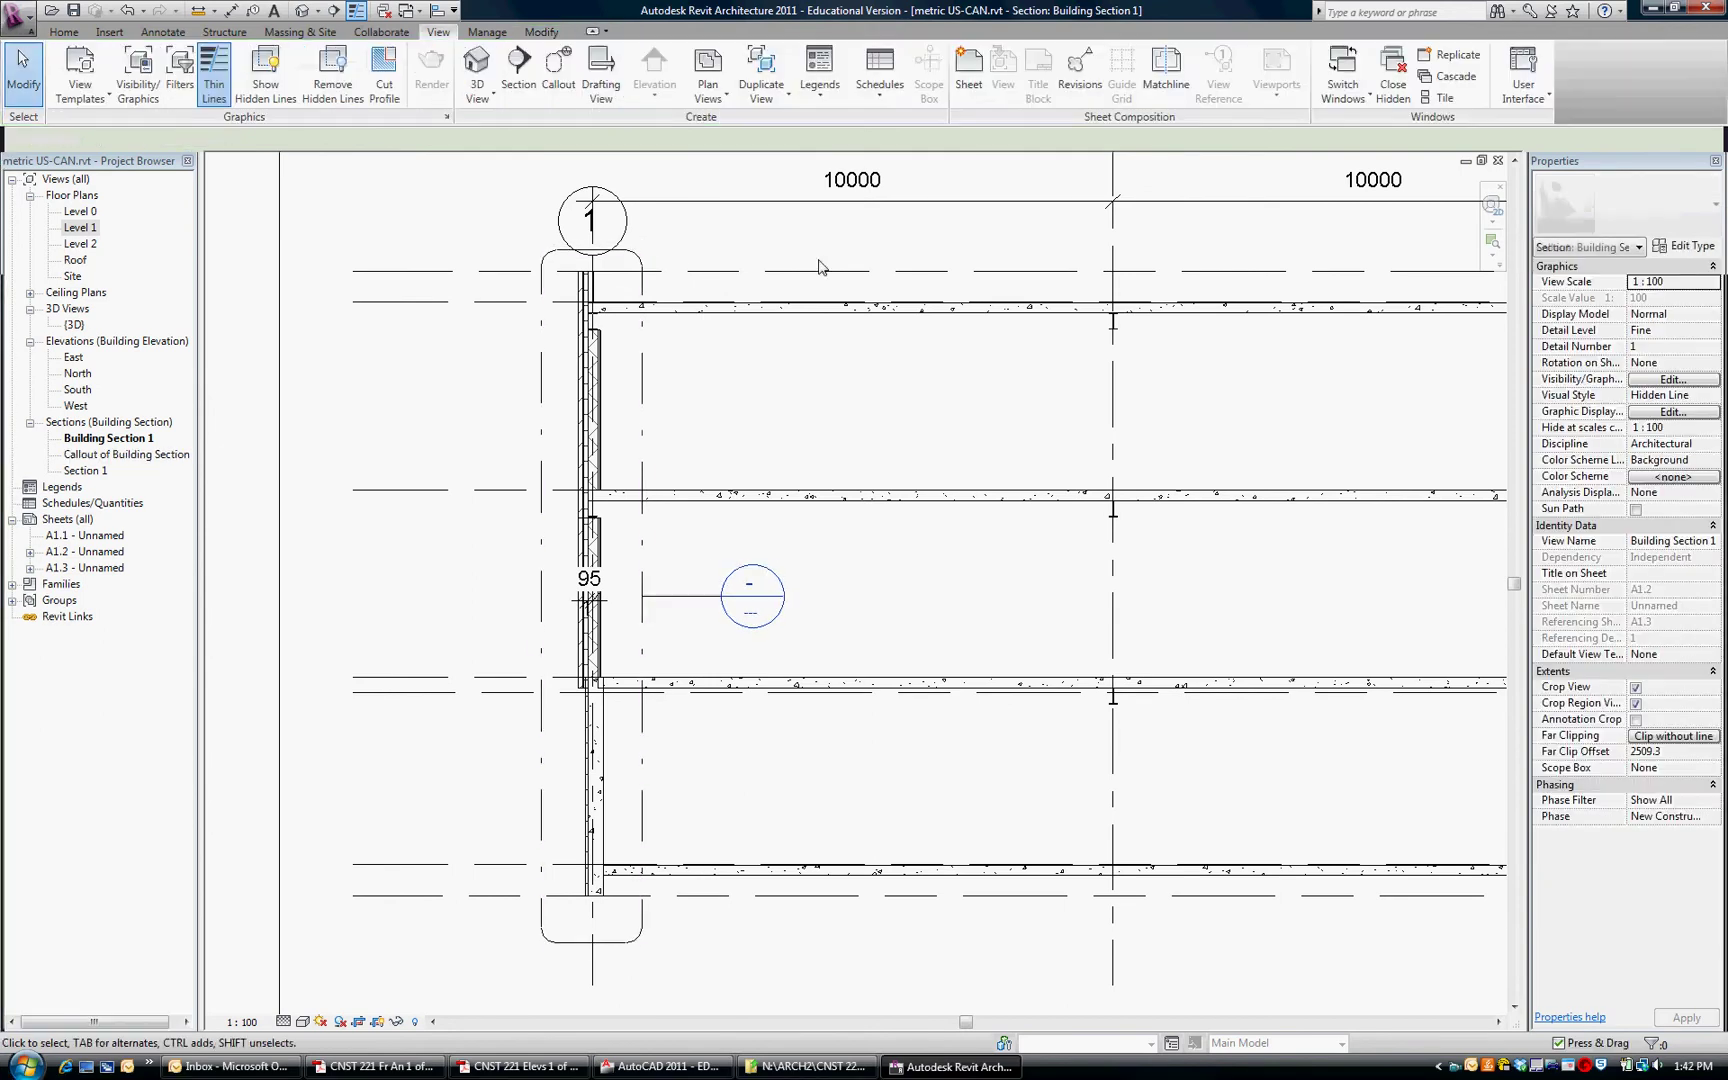
{"action": "key", "text": "Escape"}
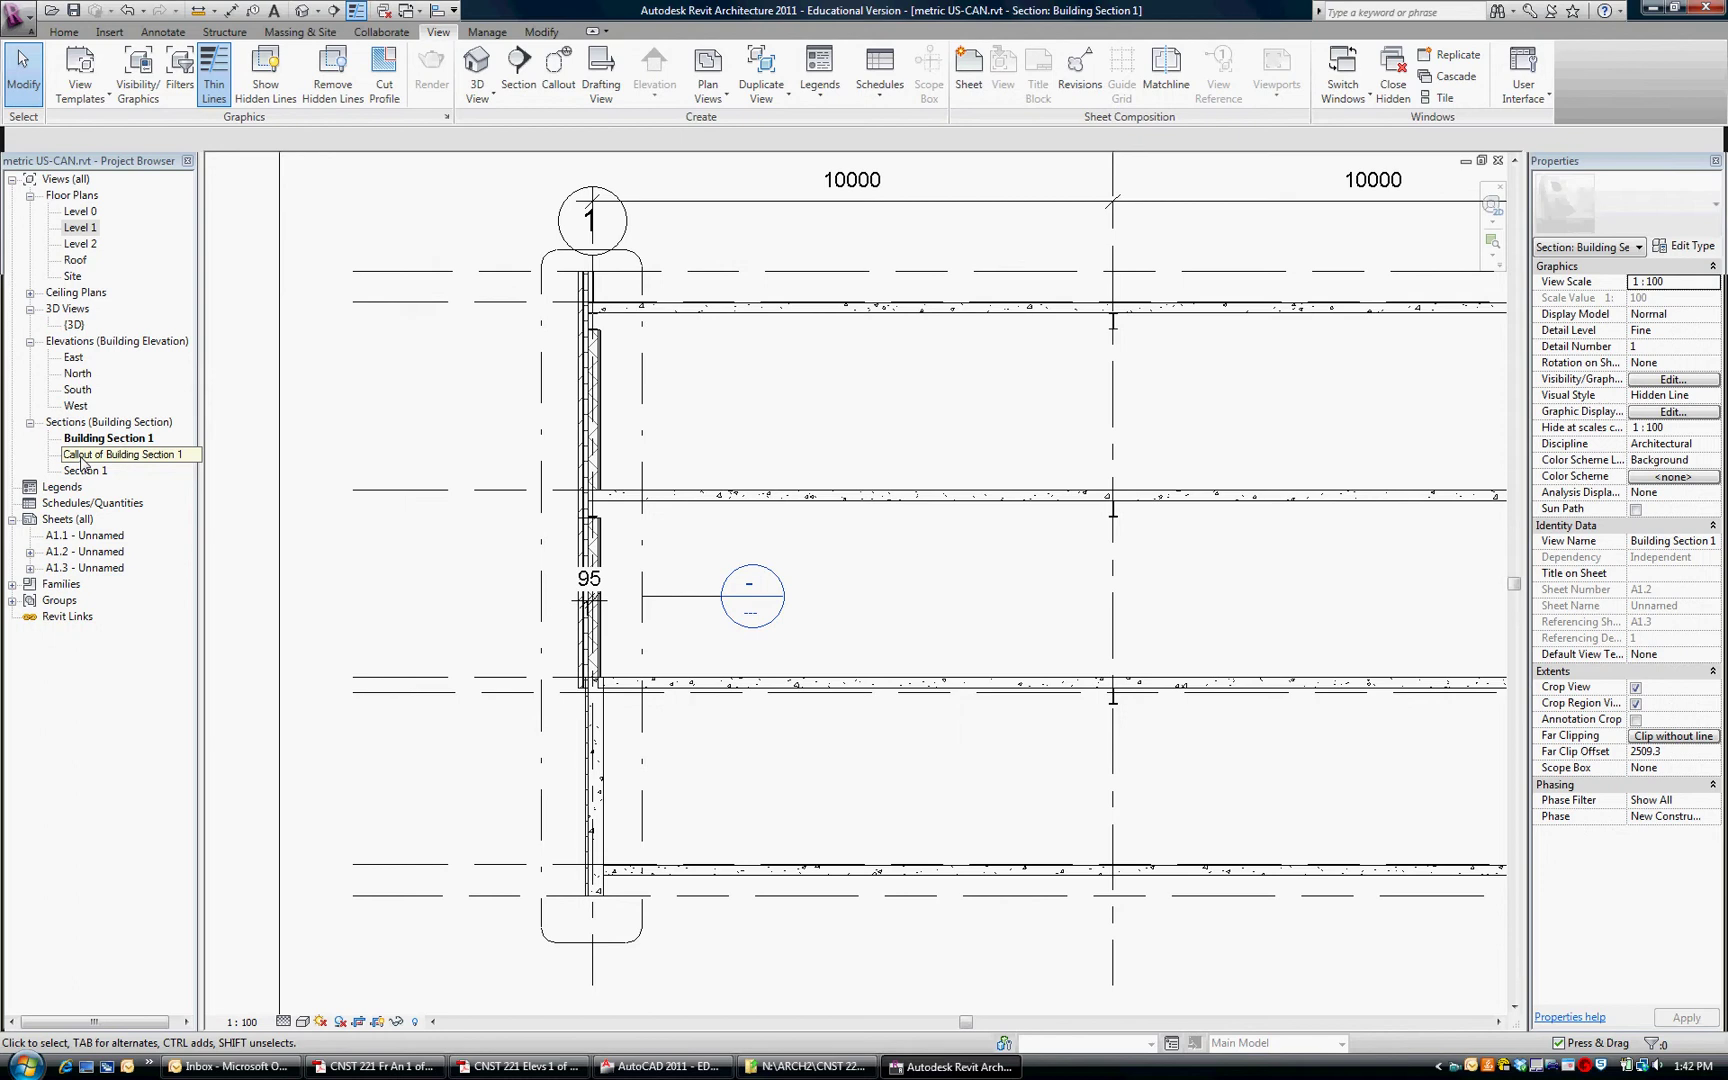
- Open Callout of Building Section 1 and set it to 1:20 scale at Fine detail
{"action": "double_click", "coordinate": [163, 456]}
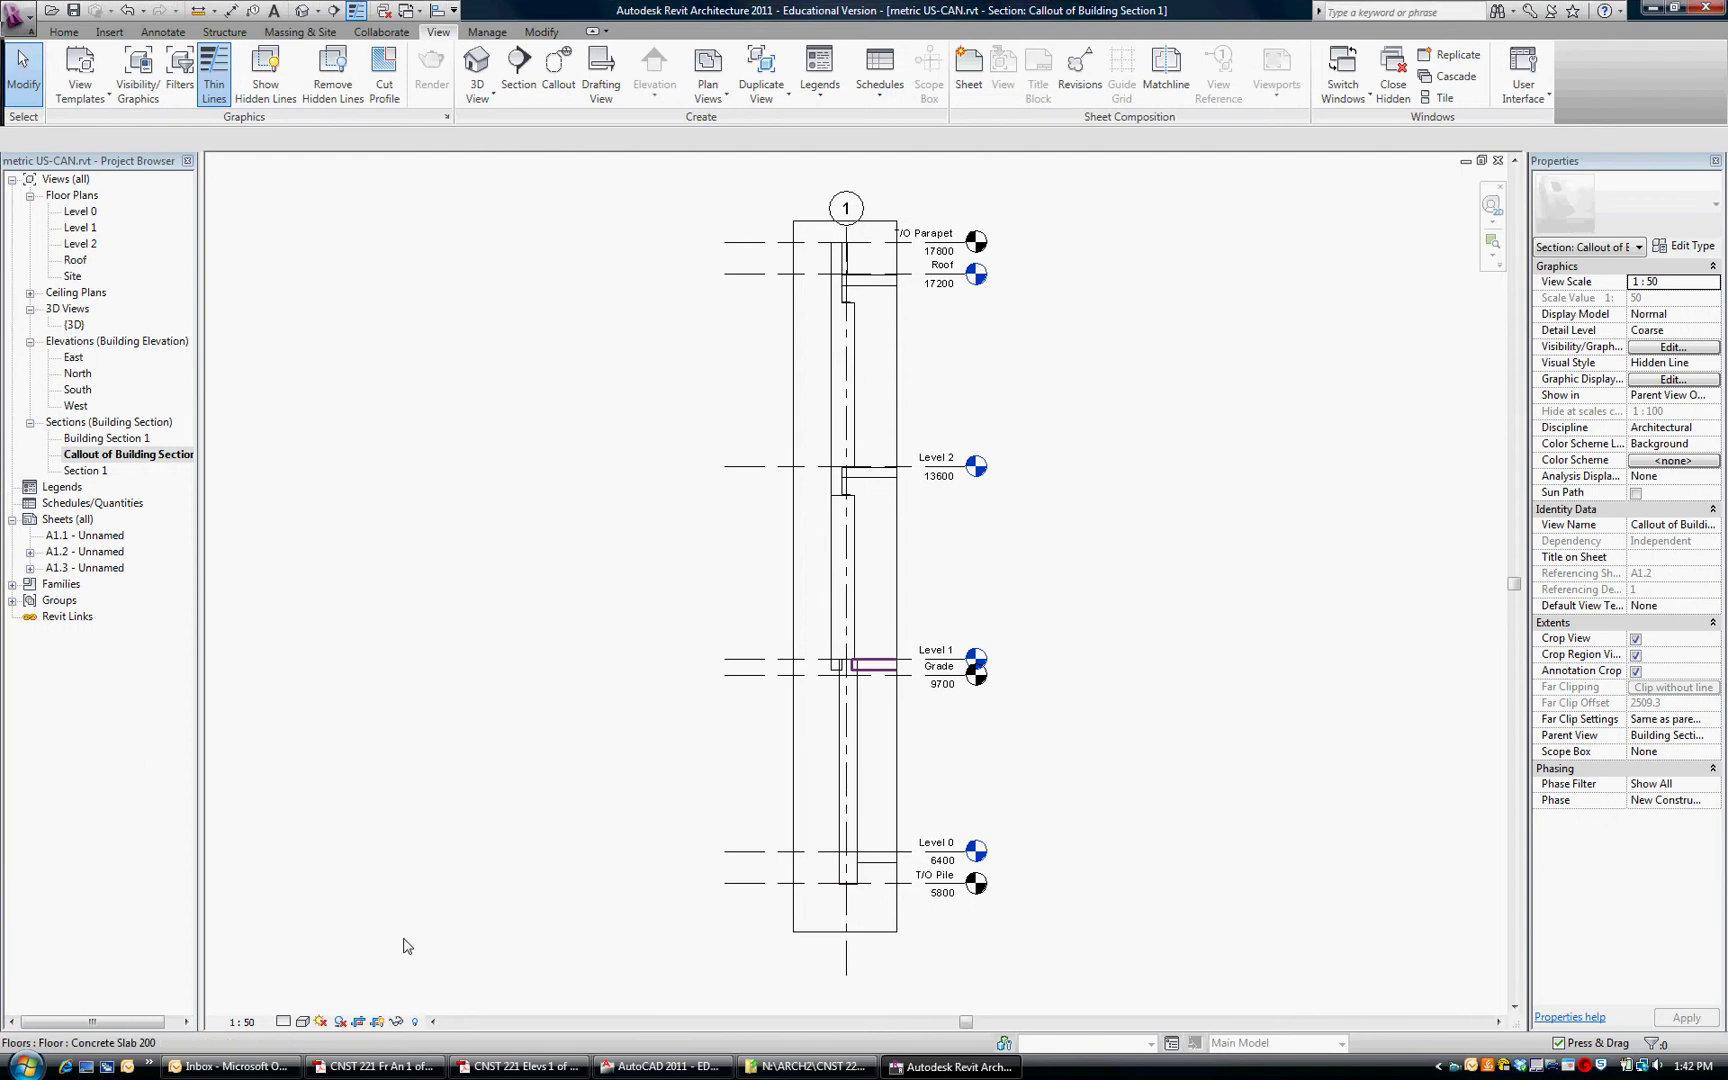
{"action": "left_click", "coordinate": [242, 1022]}
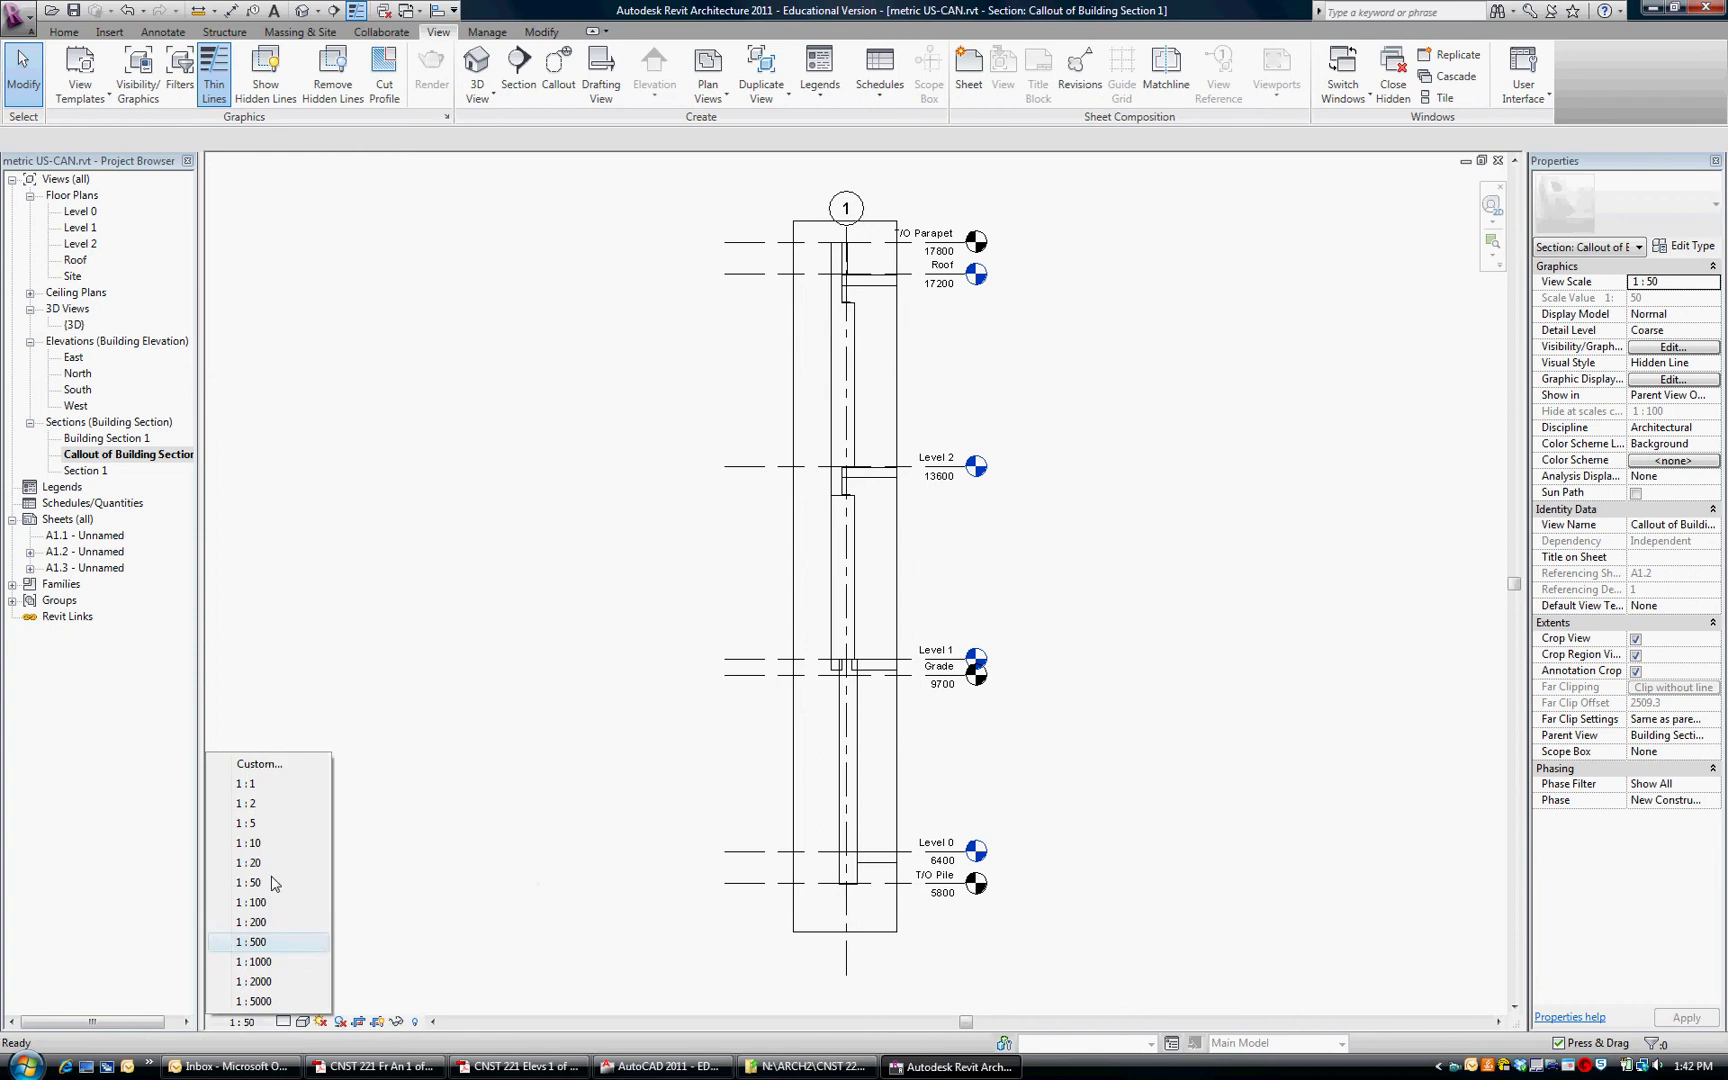
{"action": "left_click", "coordinate": [249, 862]}
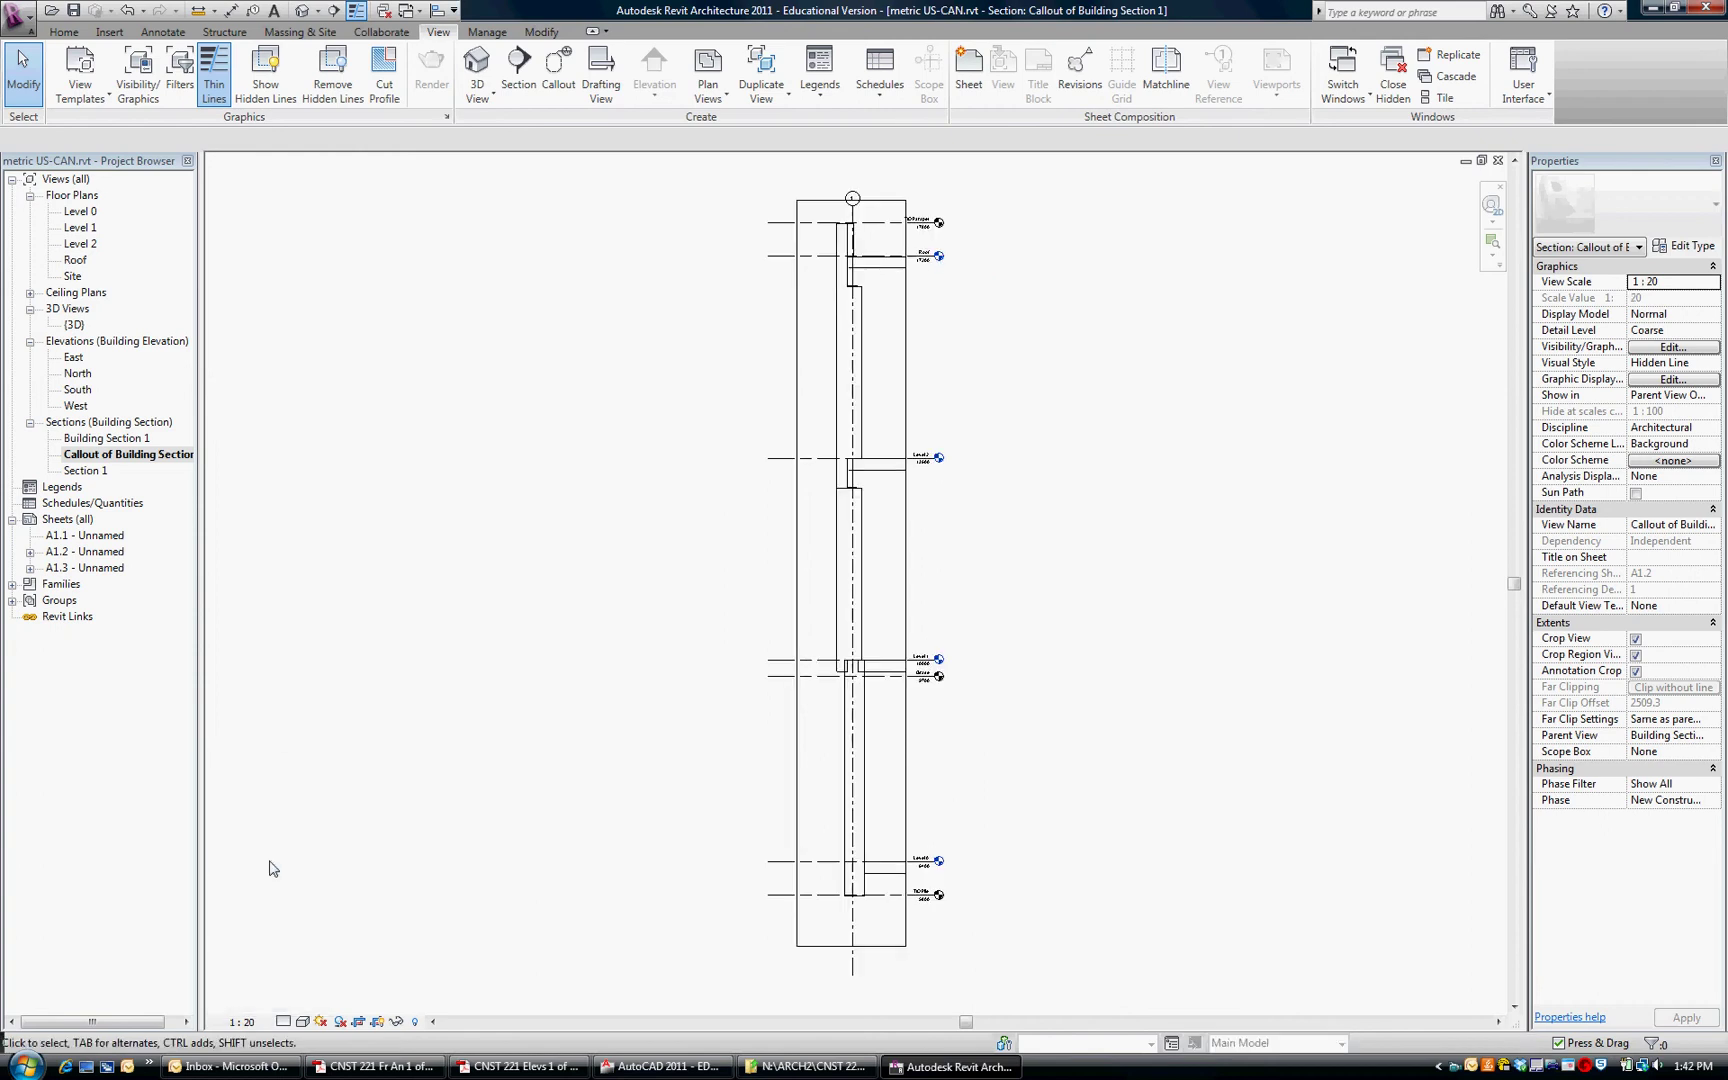
{"action": "left_click", "coordinate": [284, 1023]}
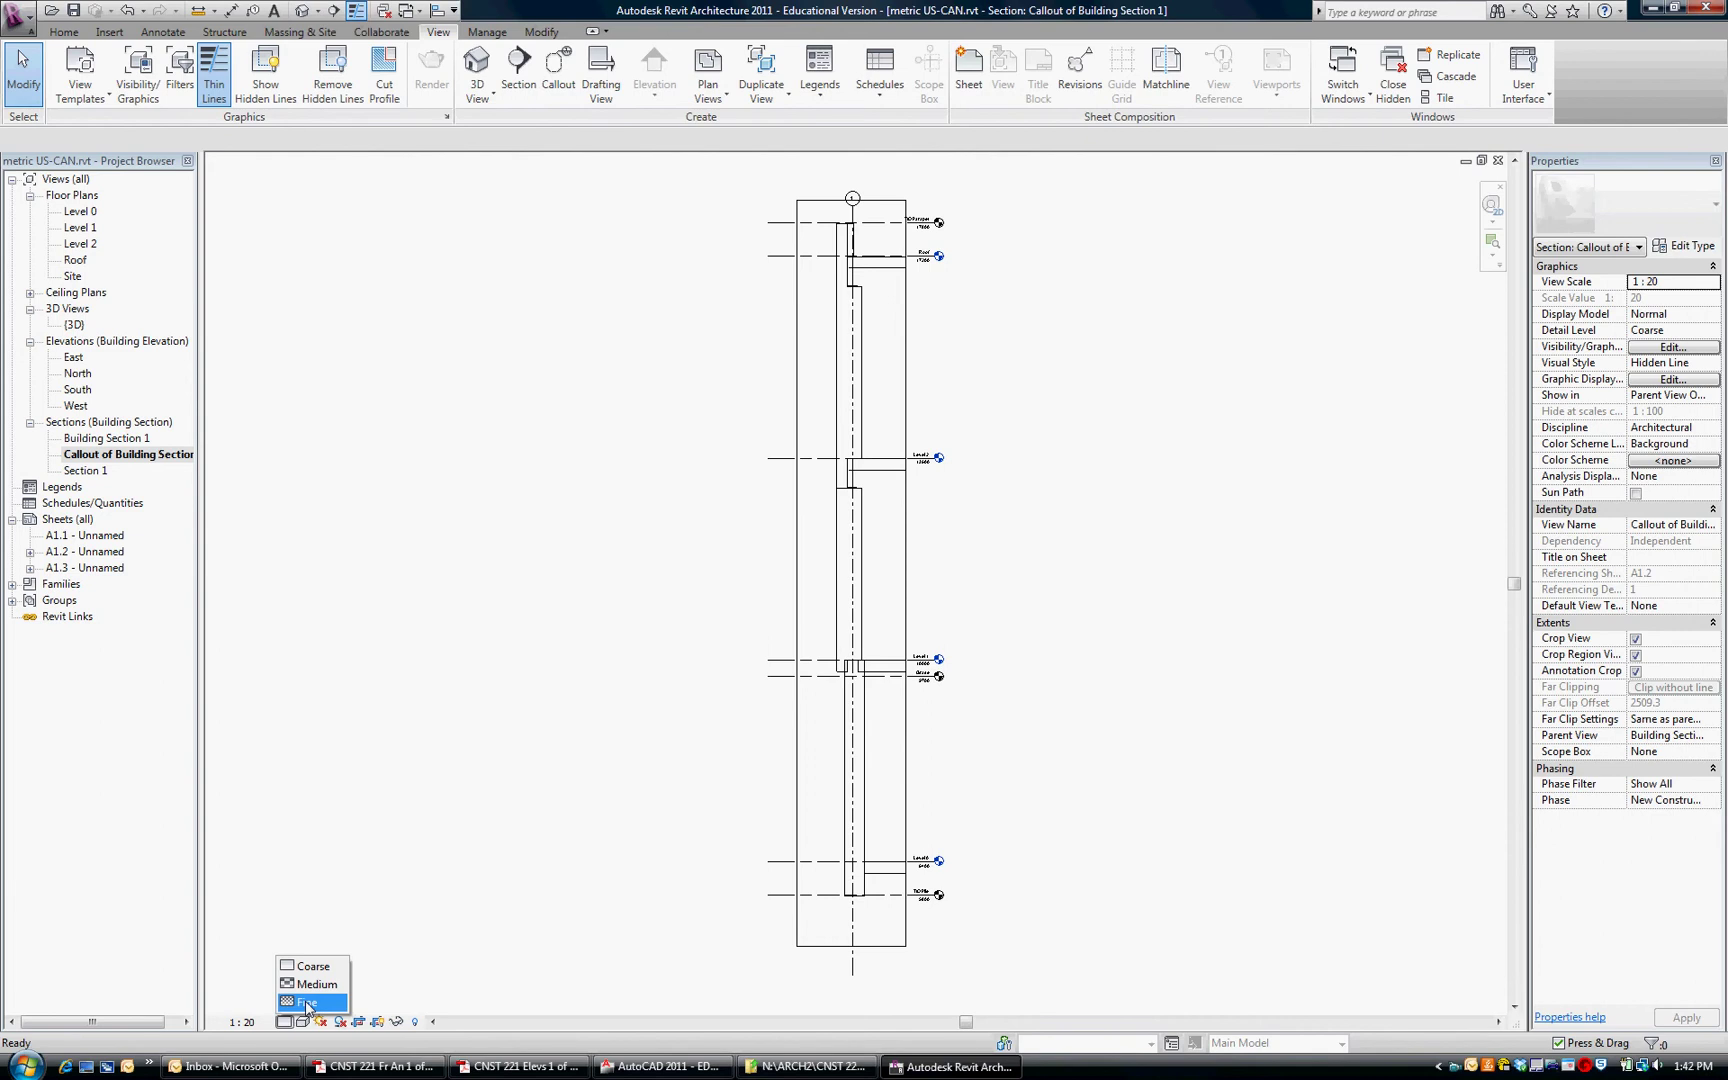
{"action": "left_click", "coordinate": [307, 1003]}
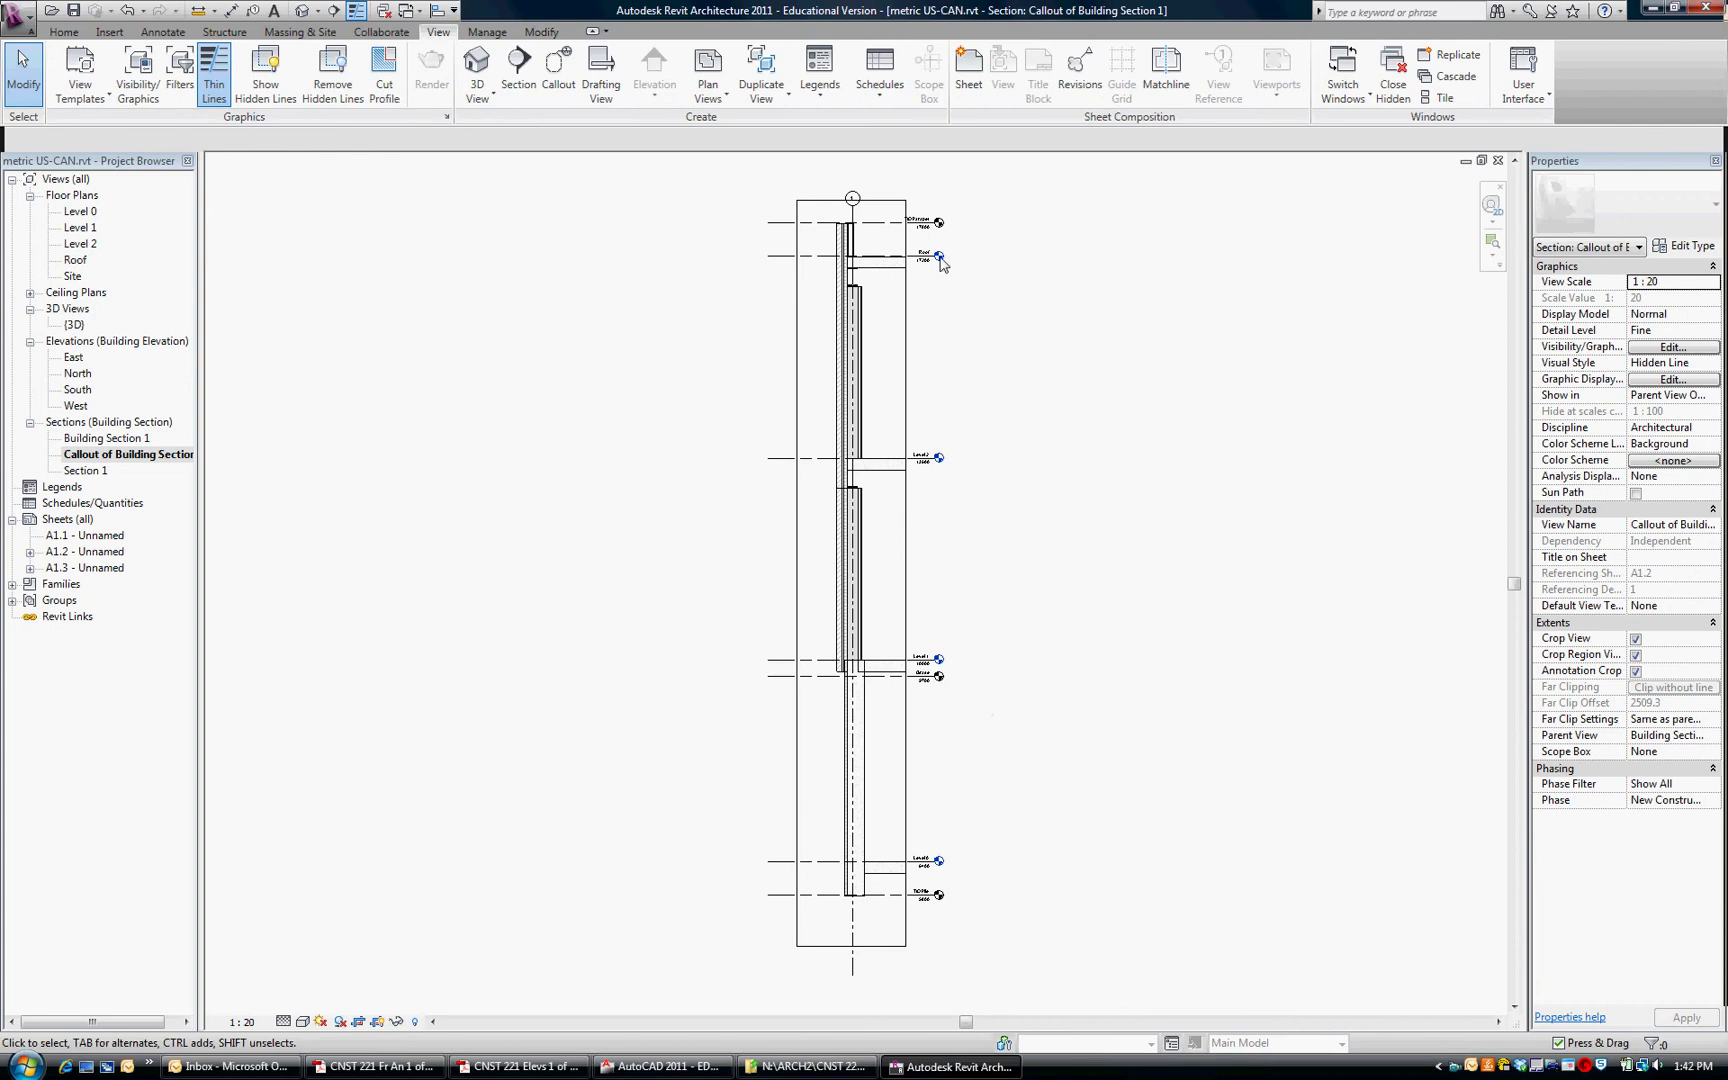
- Widen the callout view's crop region slightly to the right
{"action": "scroll", "coordinate": [855, 217], "scroll_direction": "up", "scroll_amount": 3}
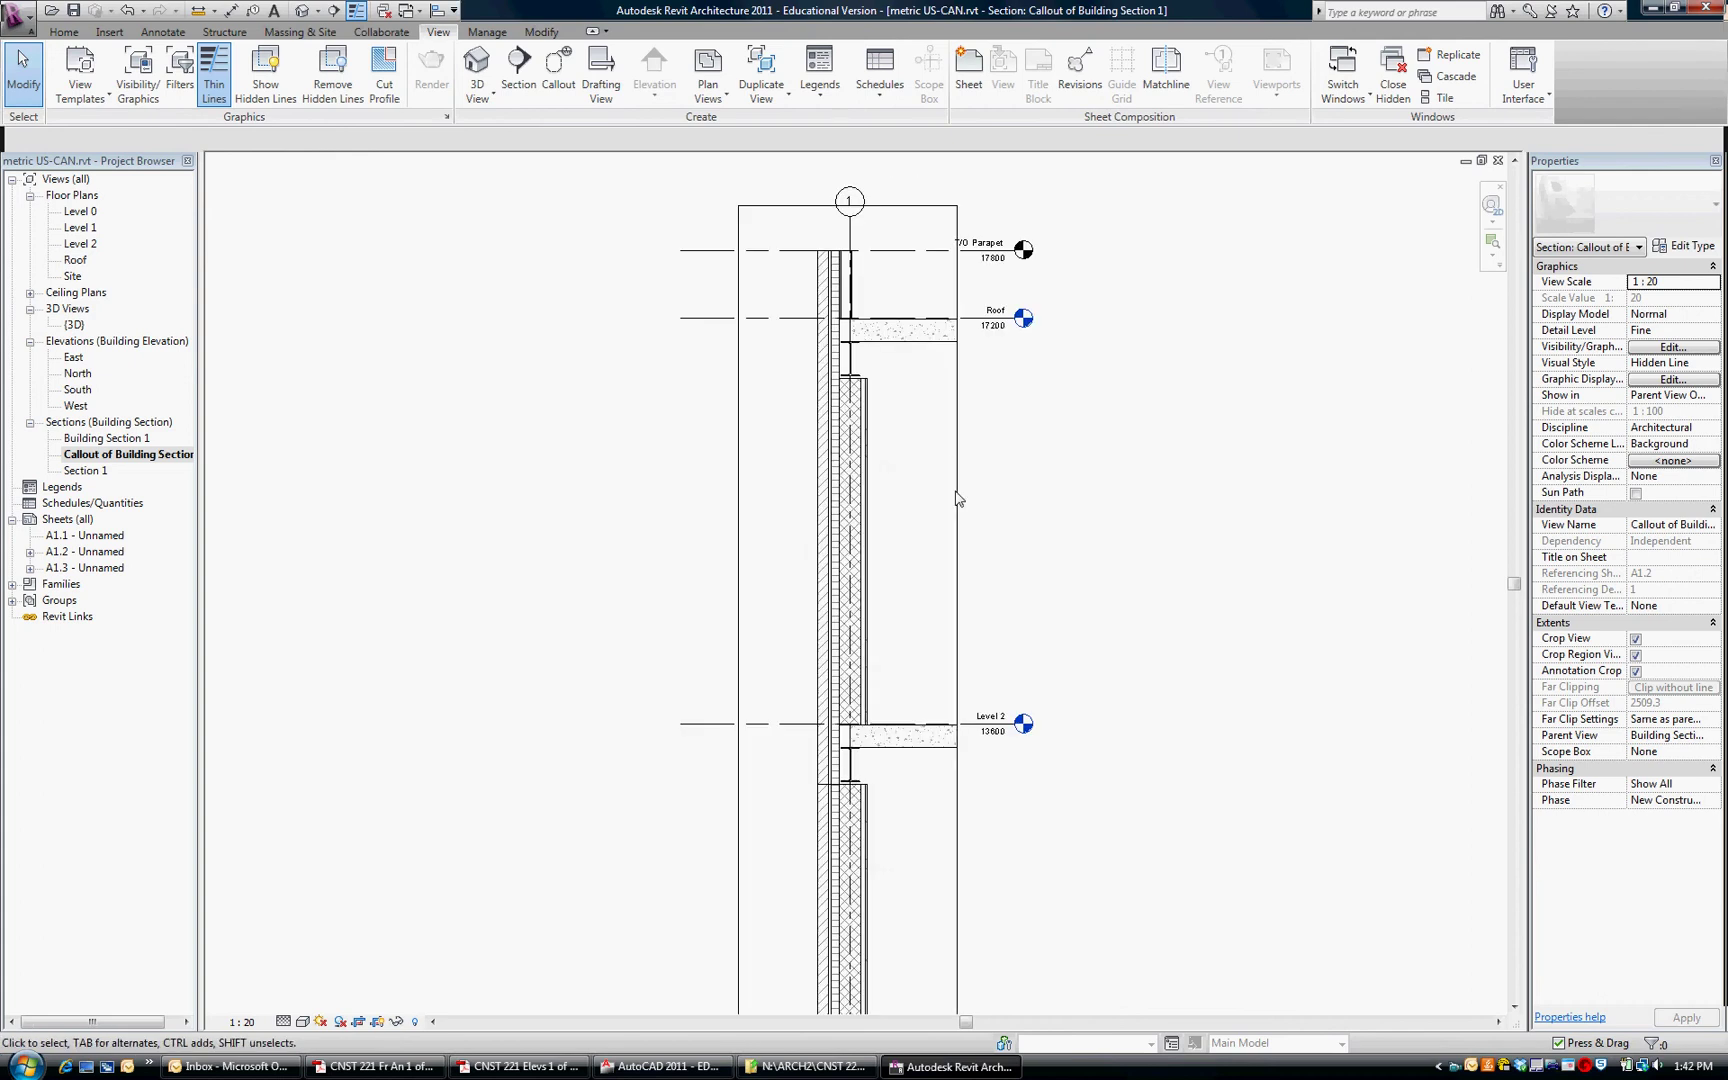
{"action": "scroll", "coordinate": [903, 482], "scroll_direction": "down", "scroll_amount": 3}
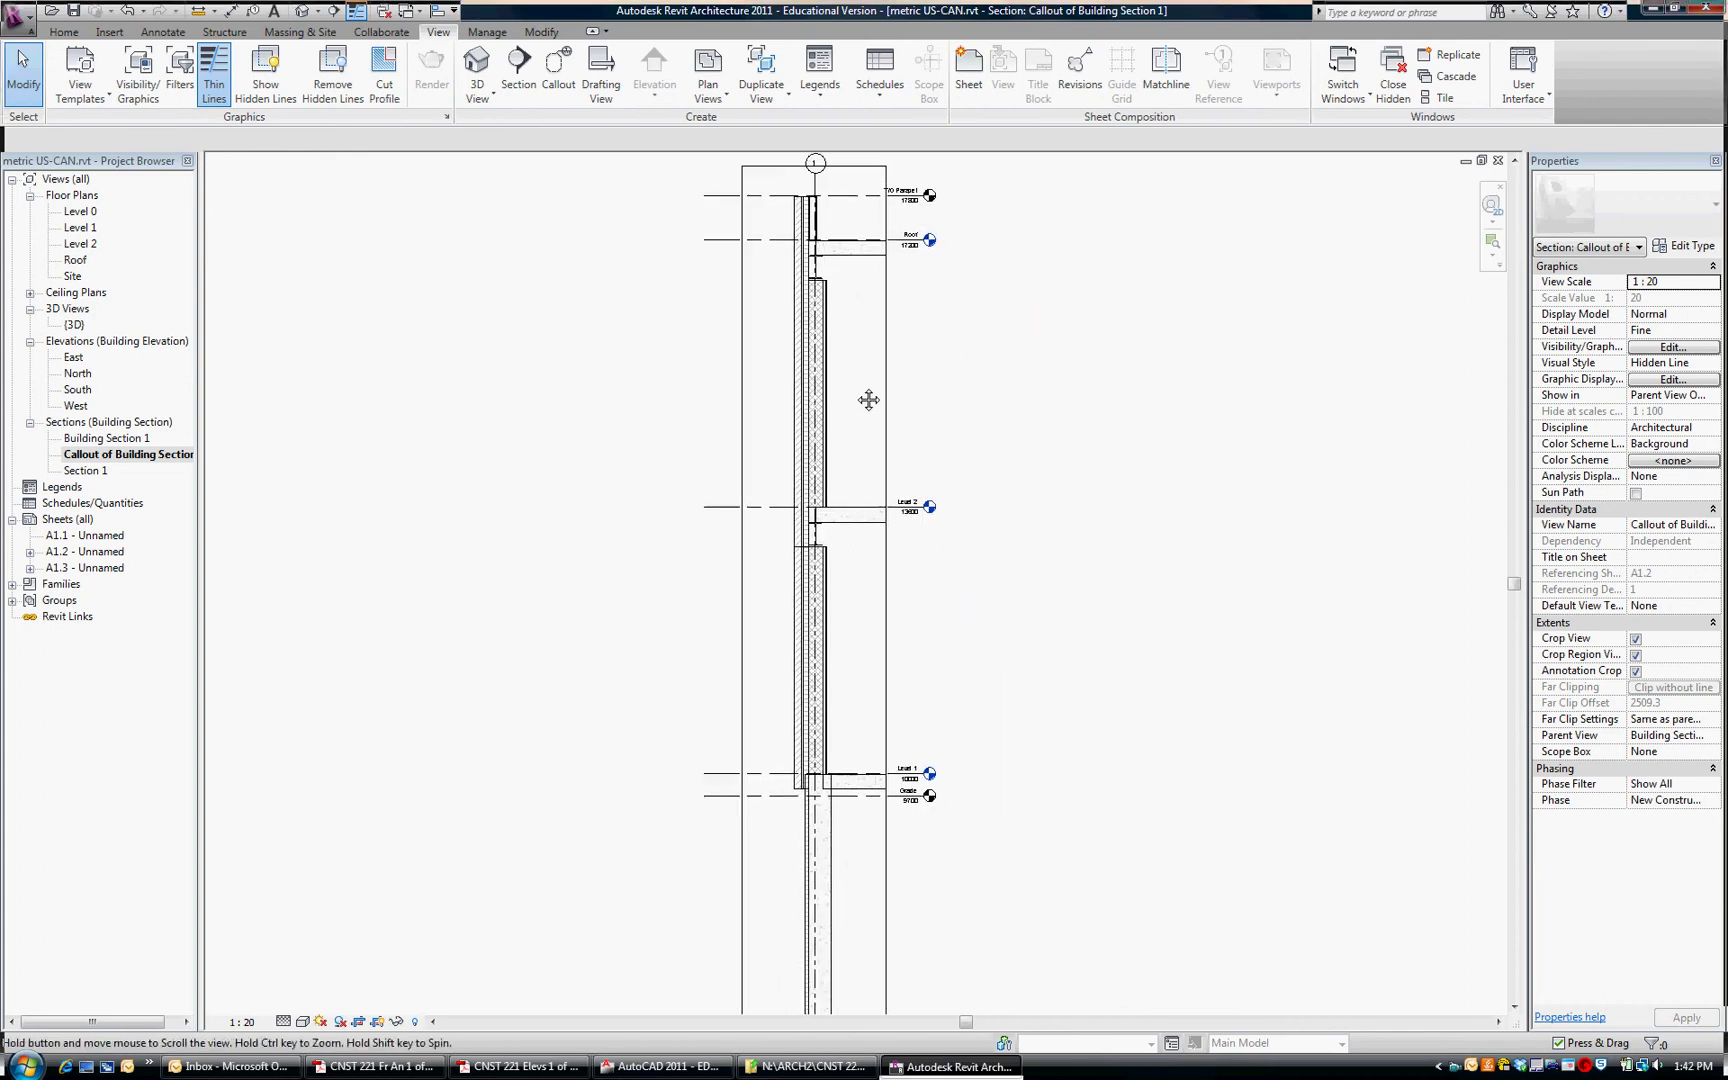
{"action": "left_click", "coordinate": [865, 234]}
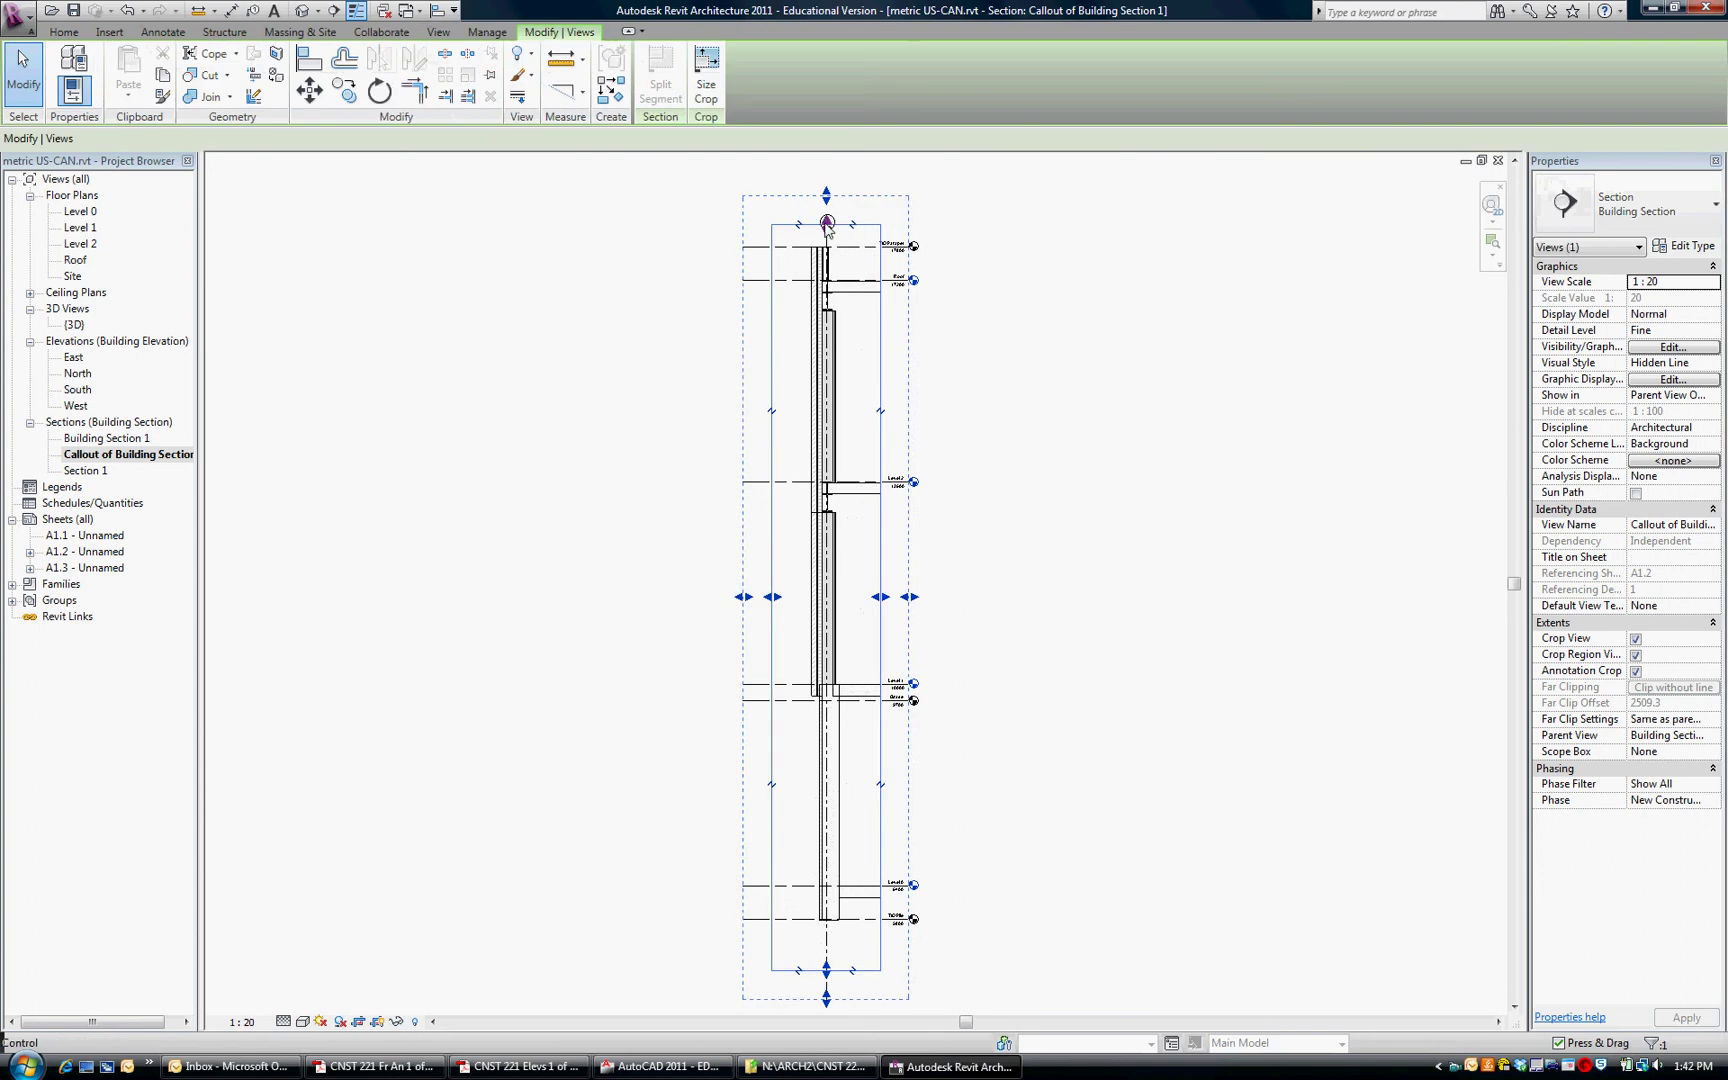
{"action": "left_click", "coordinate": [987, 413]}
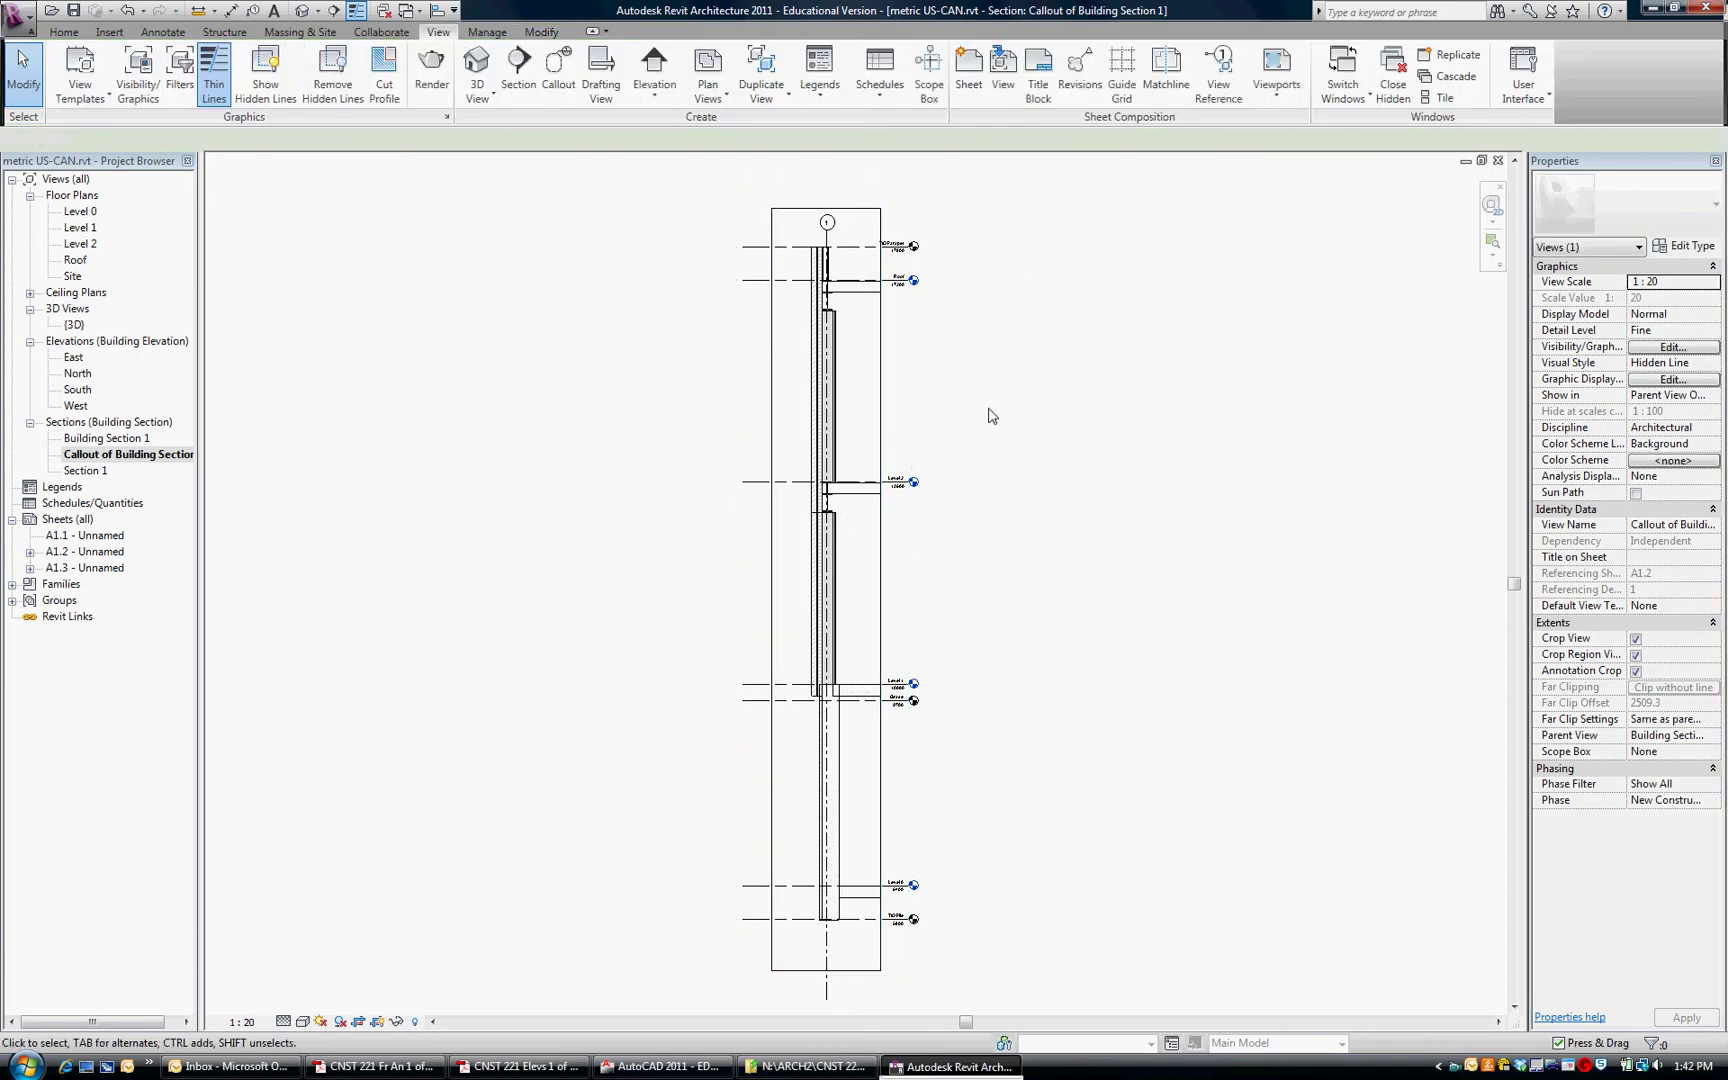
{"action": "left_click", "coordinate": [883, 540]}
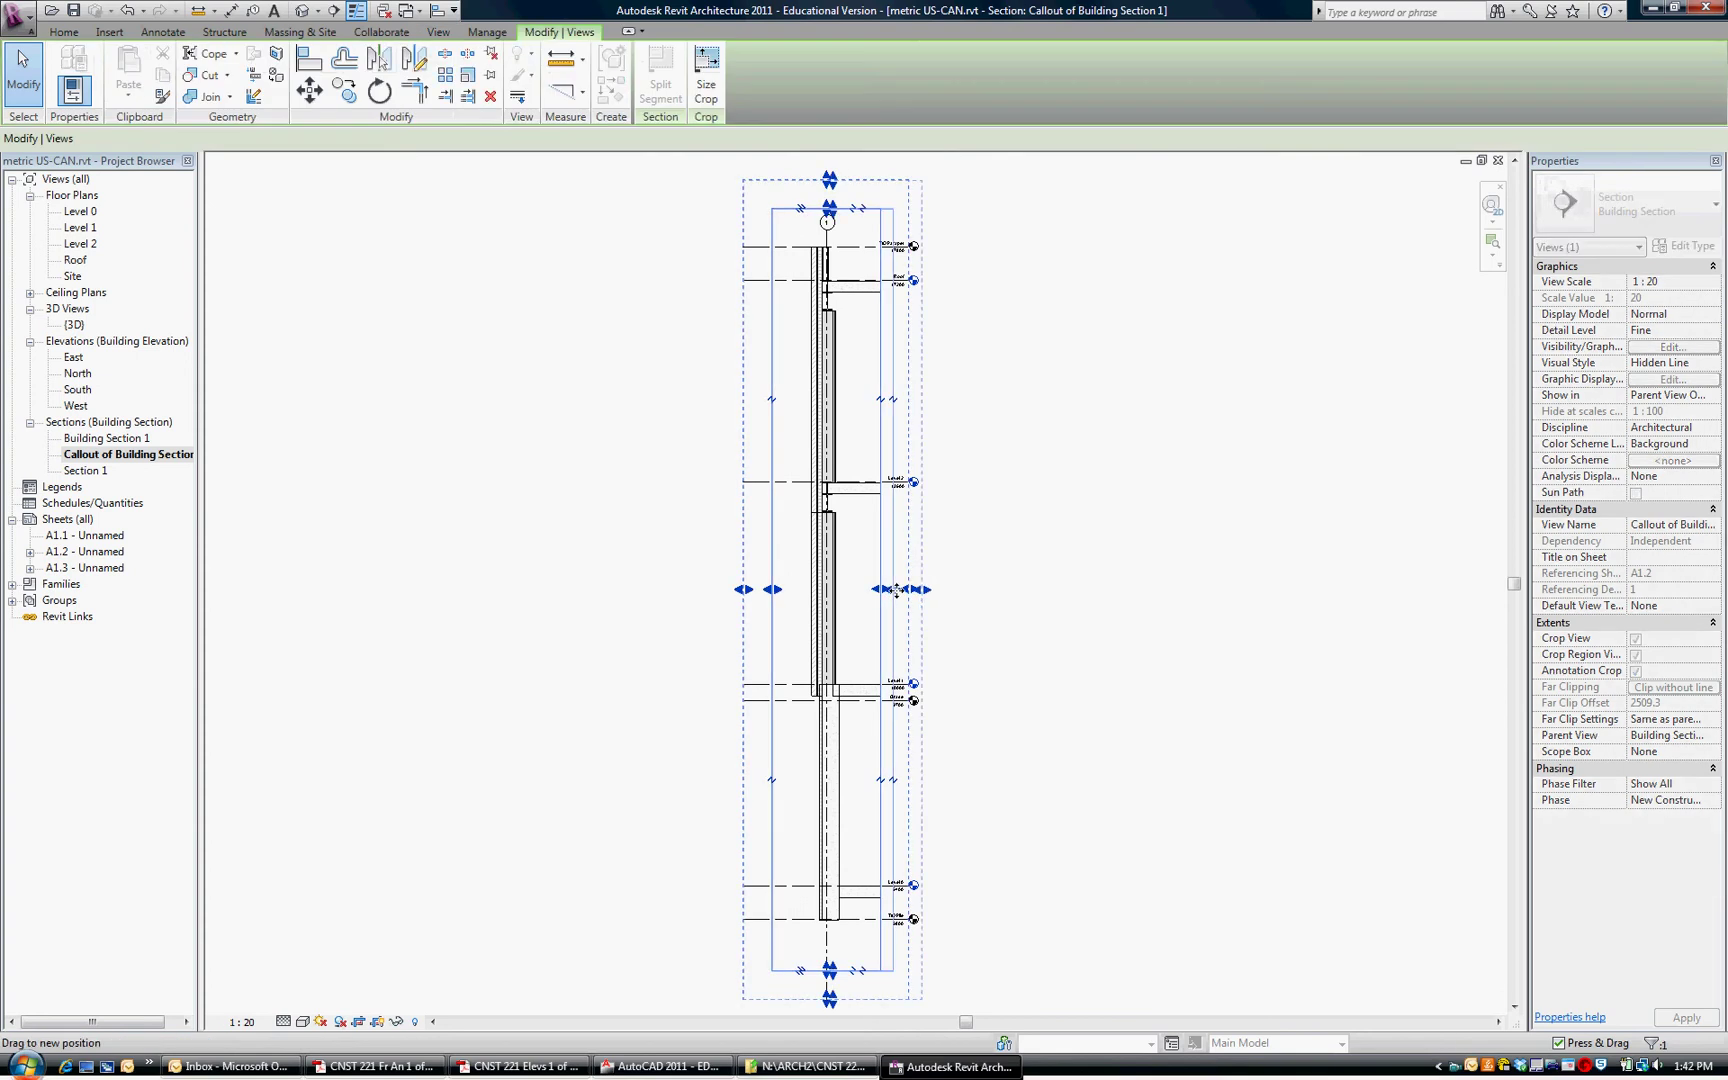
{"action": "left_click_drag", "start_coordinate": [880, 589], "coordinate": [1031, 583]}
{"action": "left_click", "coordinate": [1031, 583]}
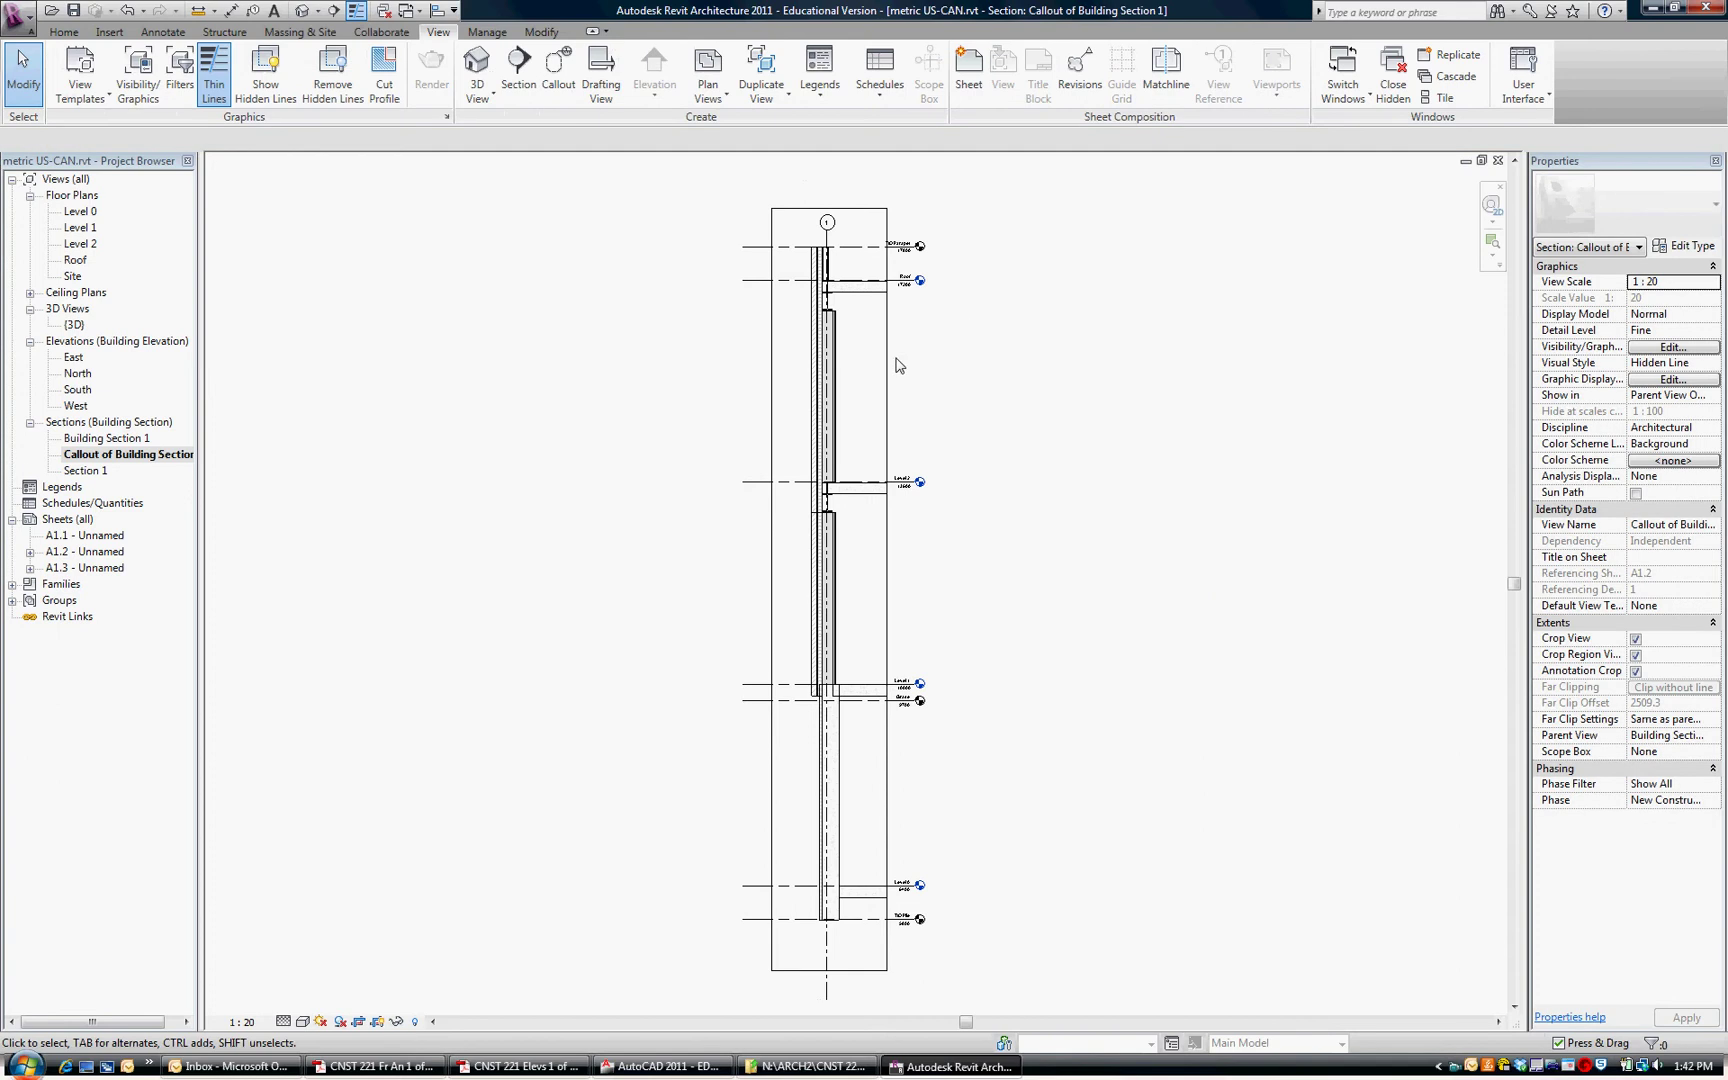
- Rename the Callout of Building Section 1 view to 'Wall Section 1'
{"action": "left_click", "coordinate": [121, 455]}
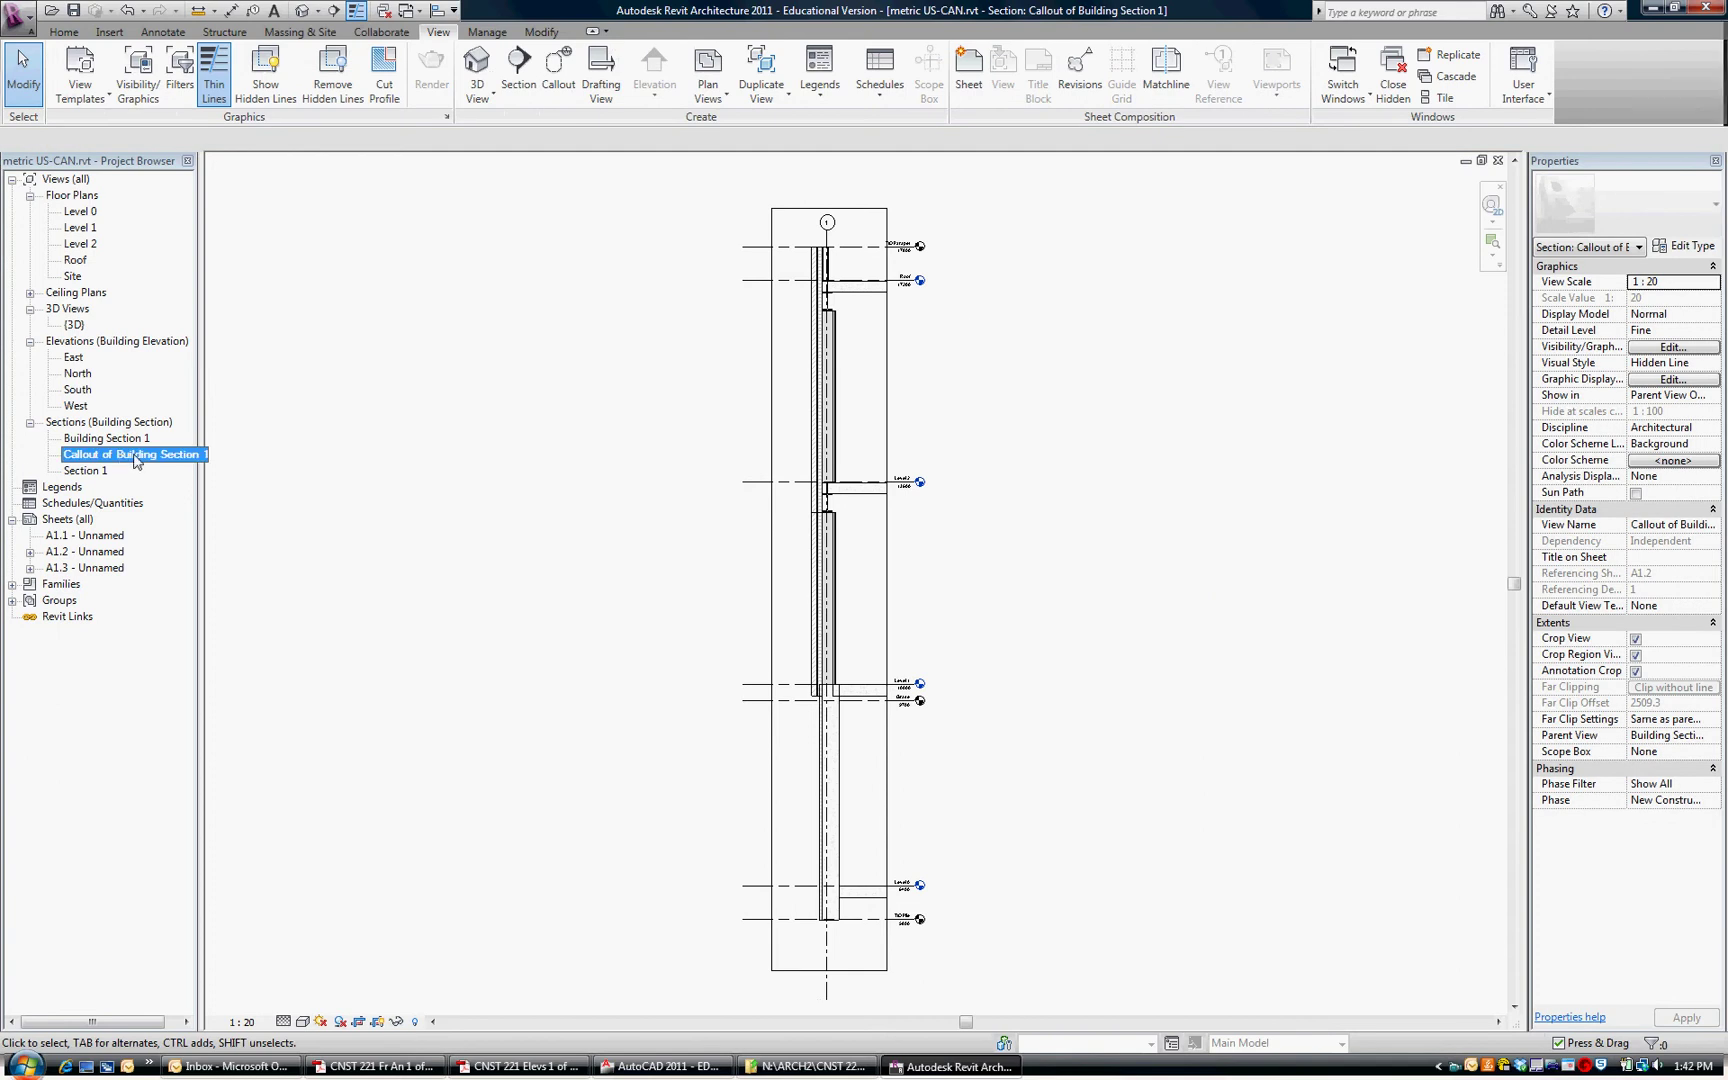
{"action": "right_click", "coordinate": [136, 456]}
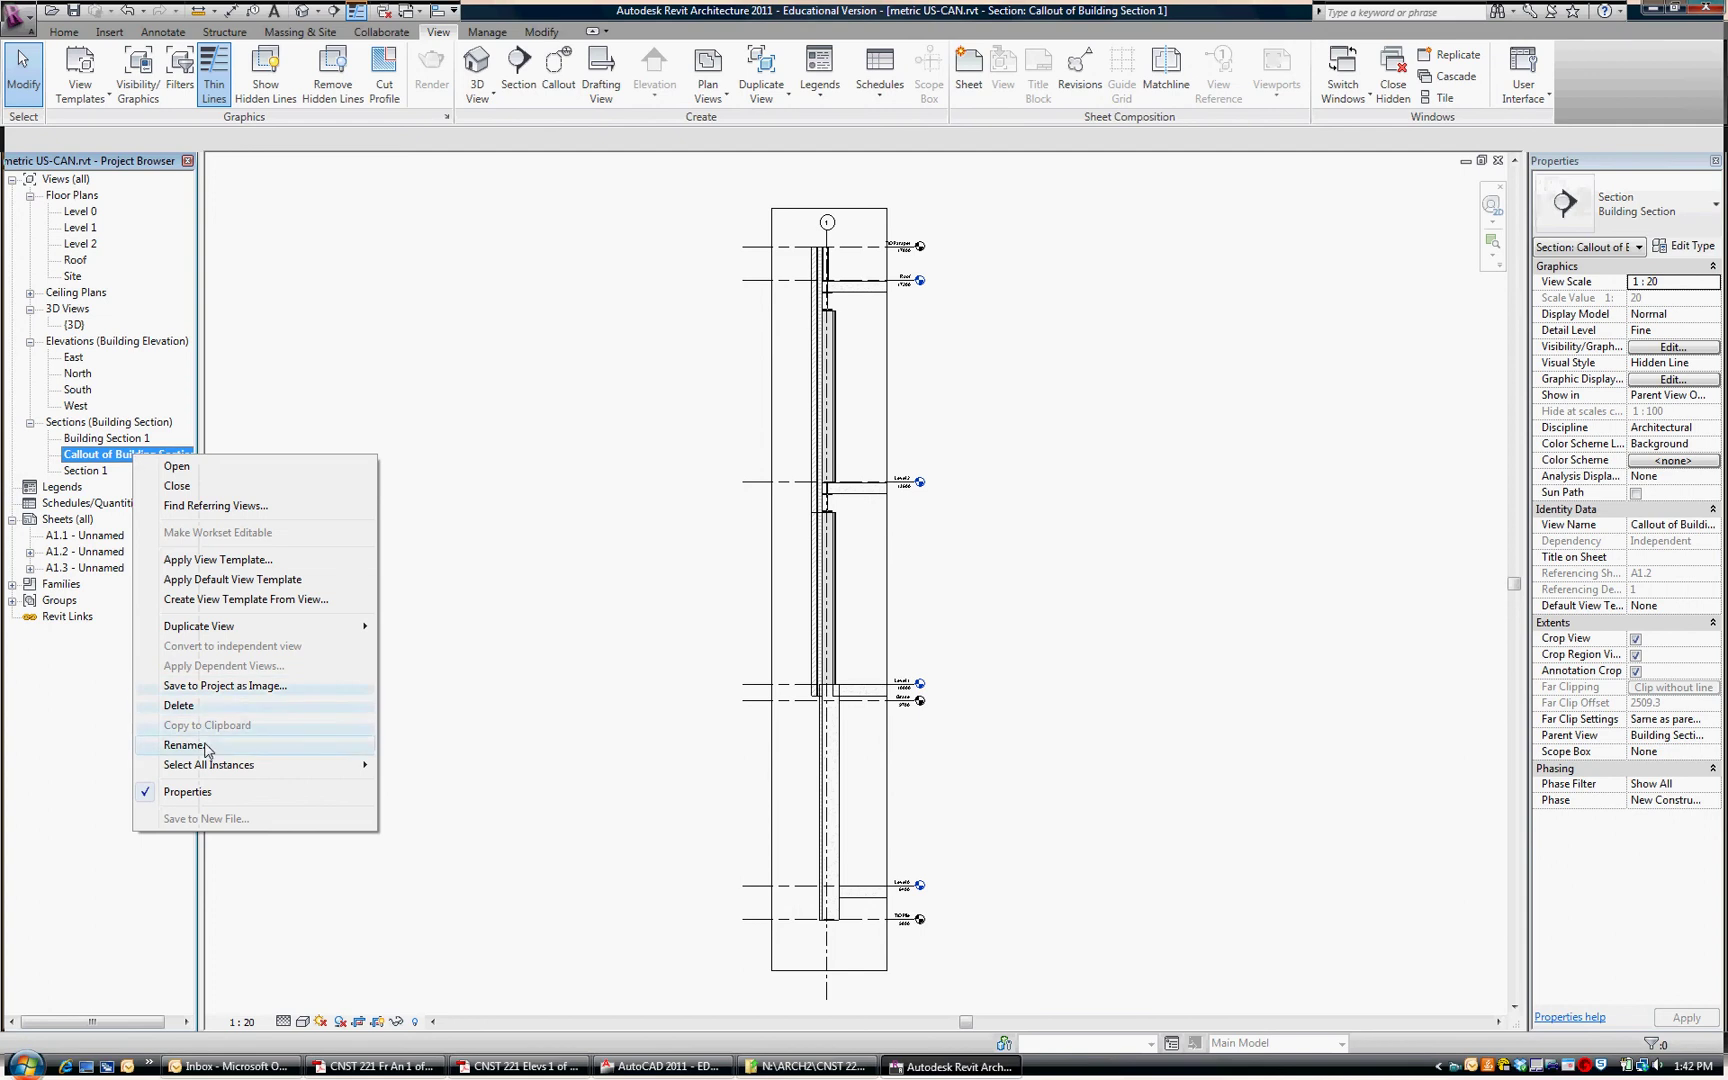
{"action": "left_click", "coordinate": [187, 745]}
{"action": "left_click", "coordinate": [886, 519]}
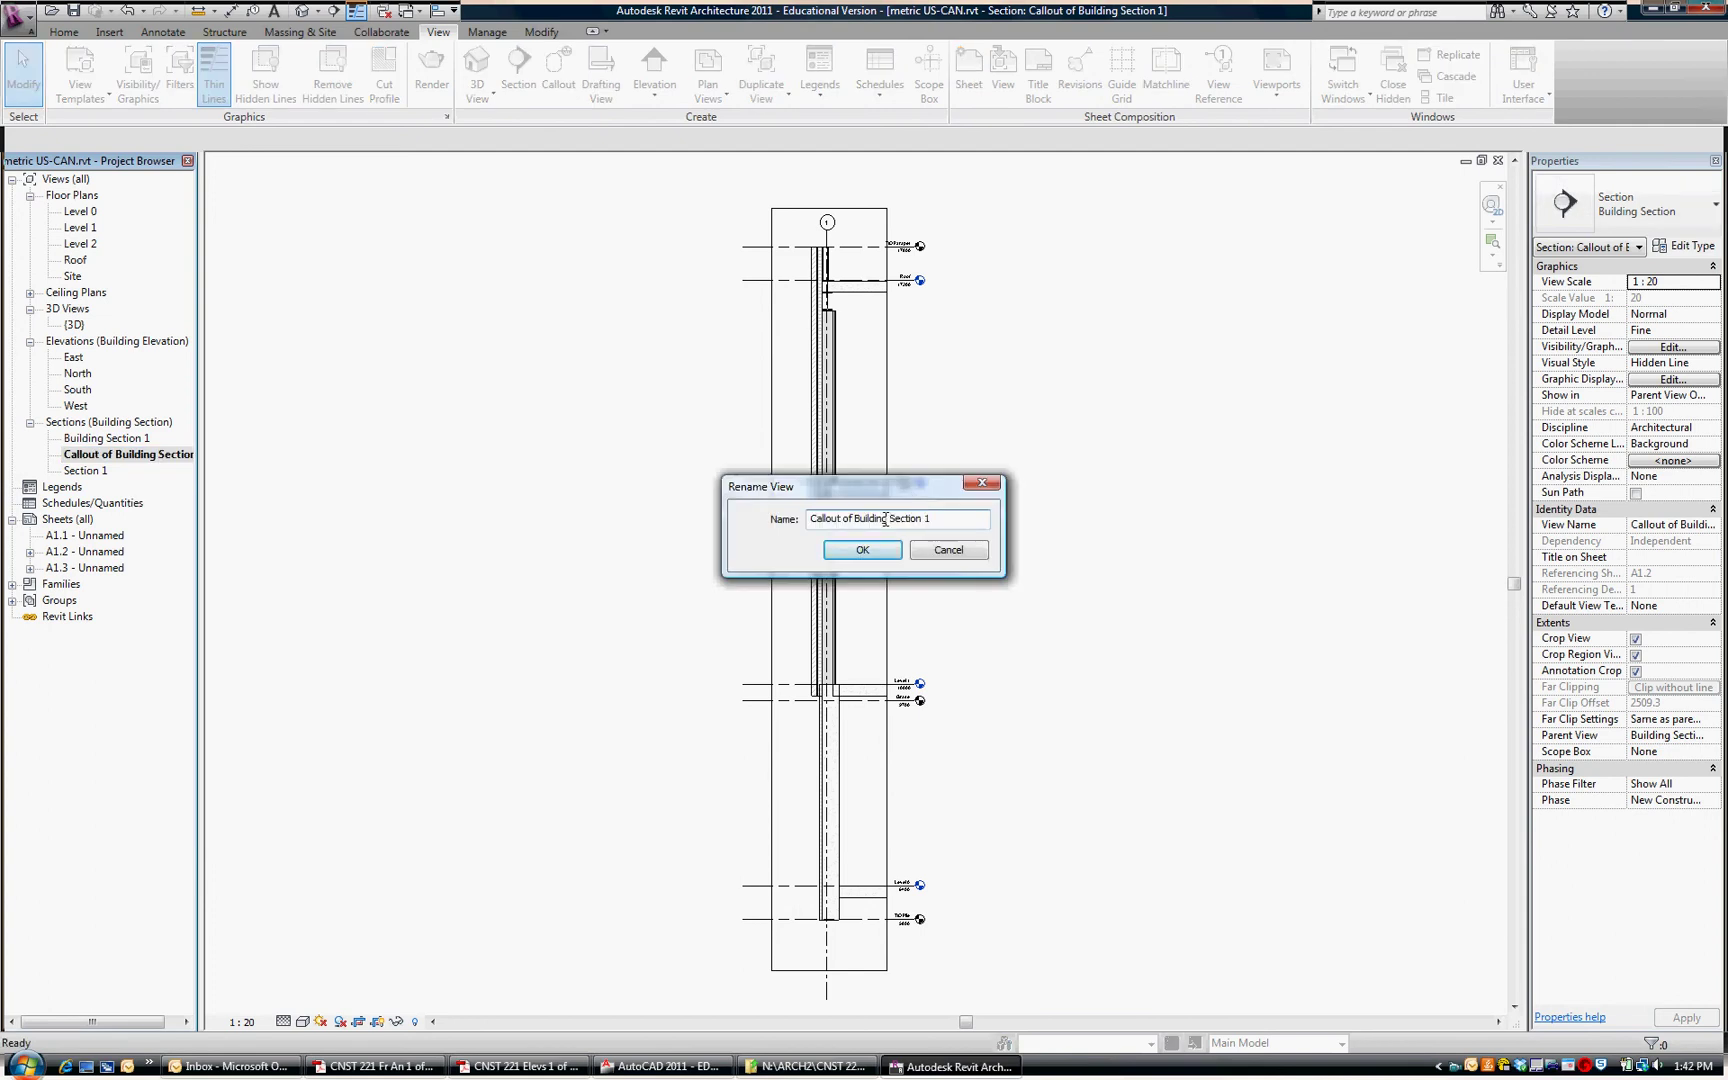
{"action": "left_click_drag", "start_coordinate": [886, 519], "coordinate": [805, 520]}
{"action": "type", "text": "Wall"}
{"action": "left_click", "coordinate": [866, 551]}
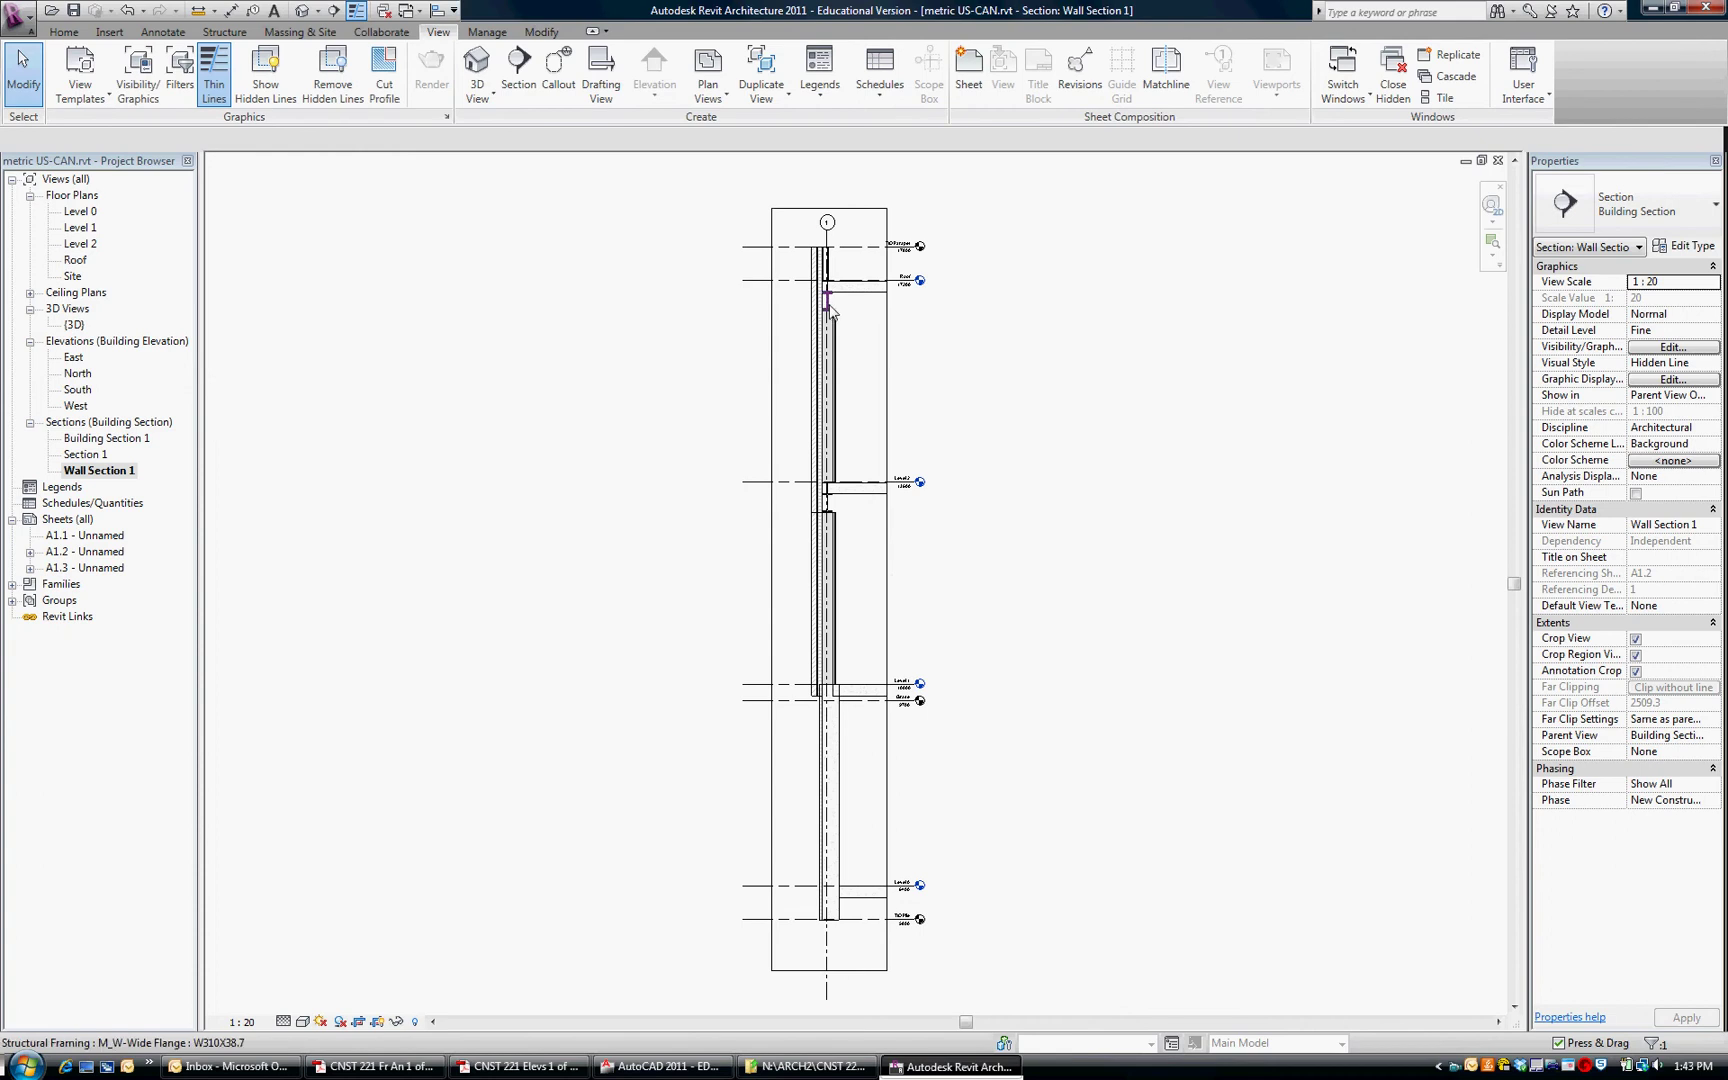
- Draw a detail callout around the parapet and roof junction on Wall Section 1
{"action": "left_click", "coordinate": [822, 400]}
{"action": "left_click", "coordinate": [793, 648]}
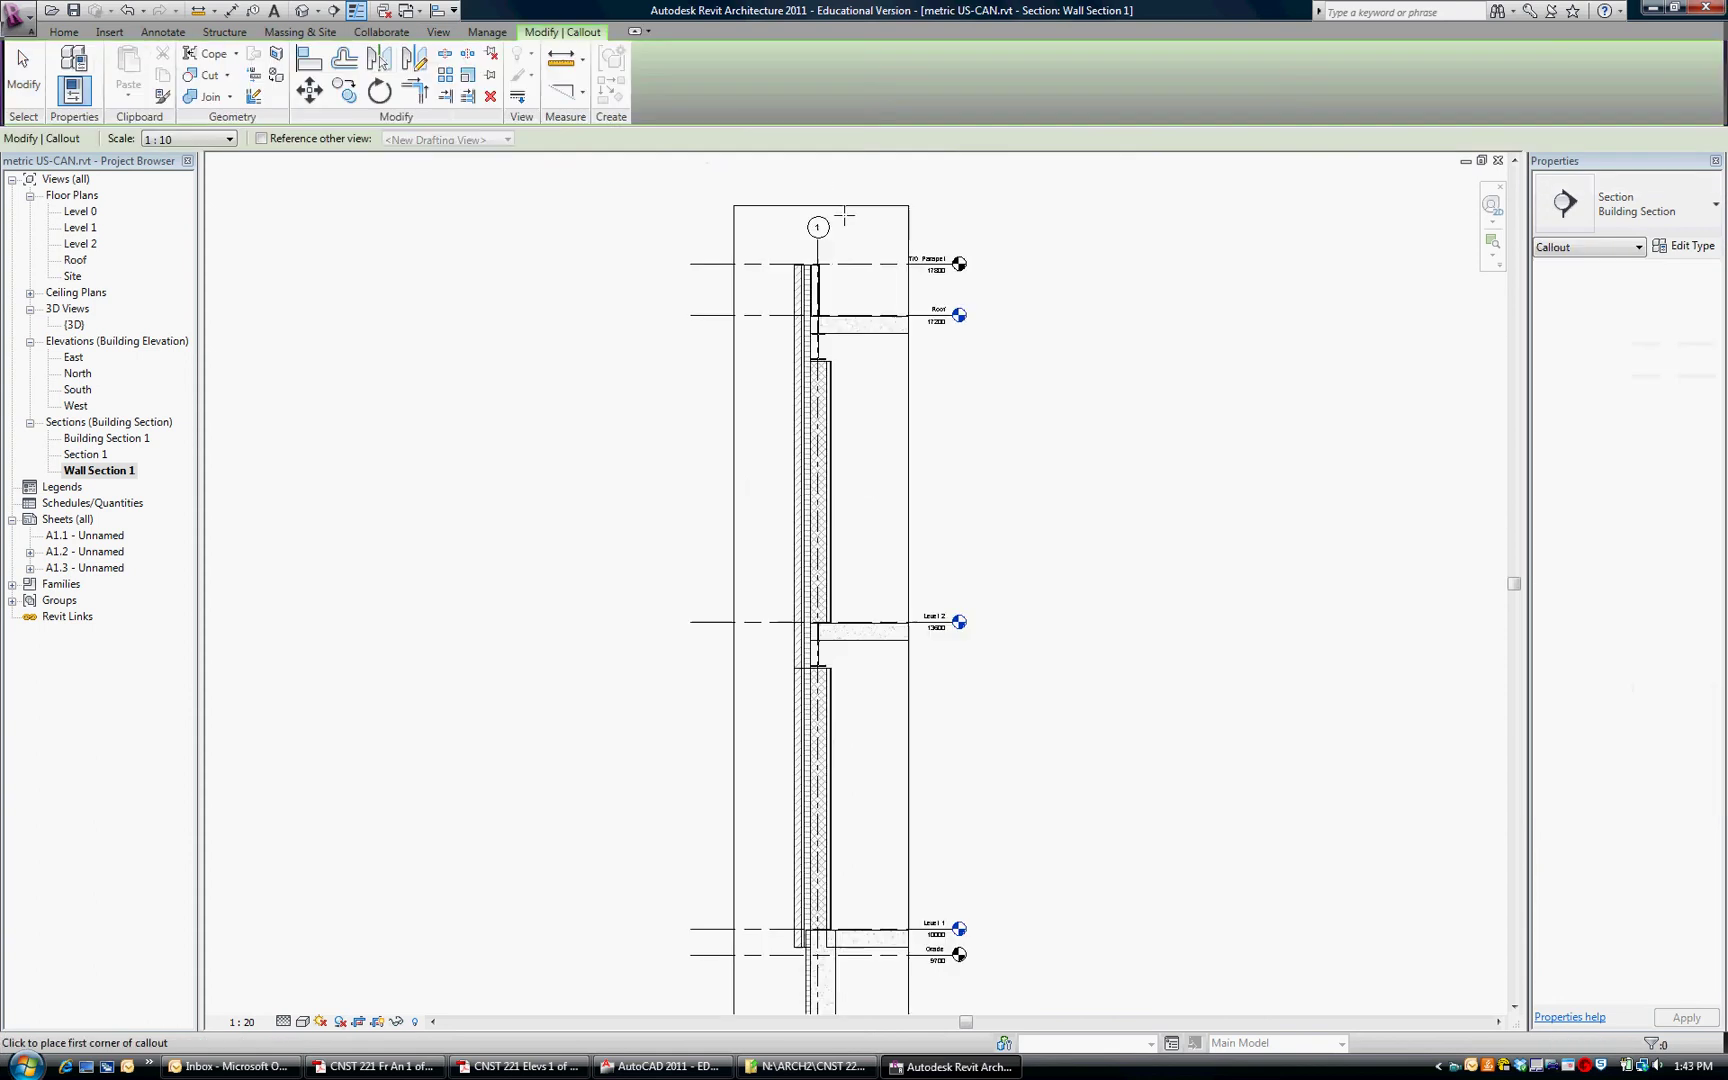
{"action": "scroll", "coordinate": [842, 214], "scroll_direction": "up", "scroll_amount": 6}
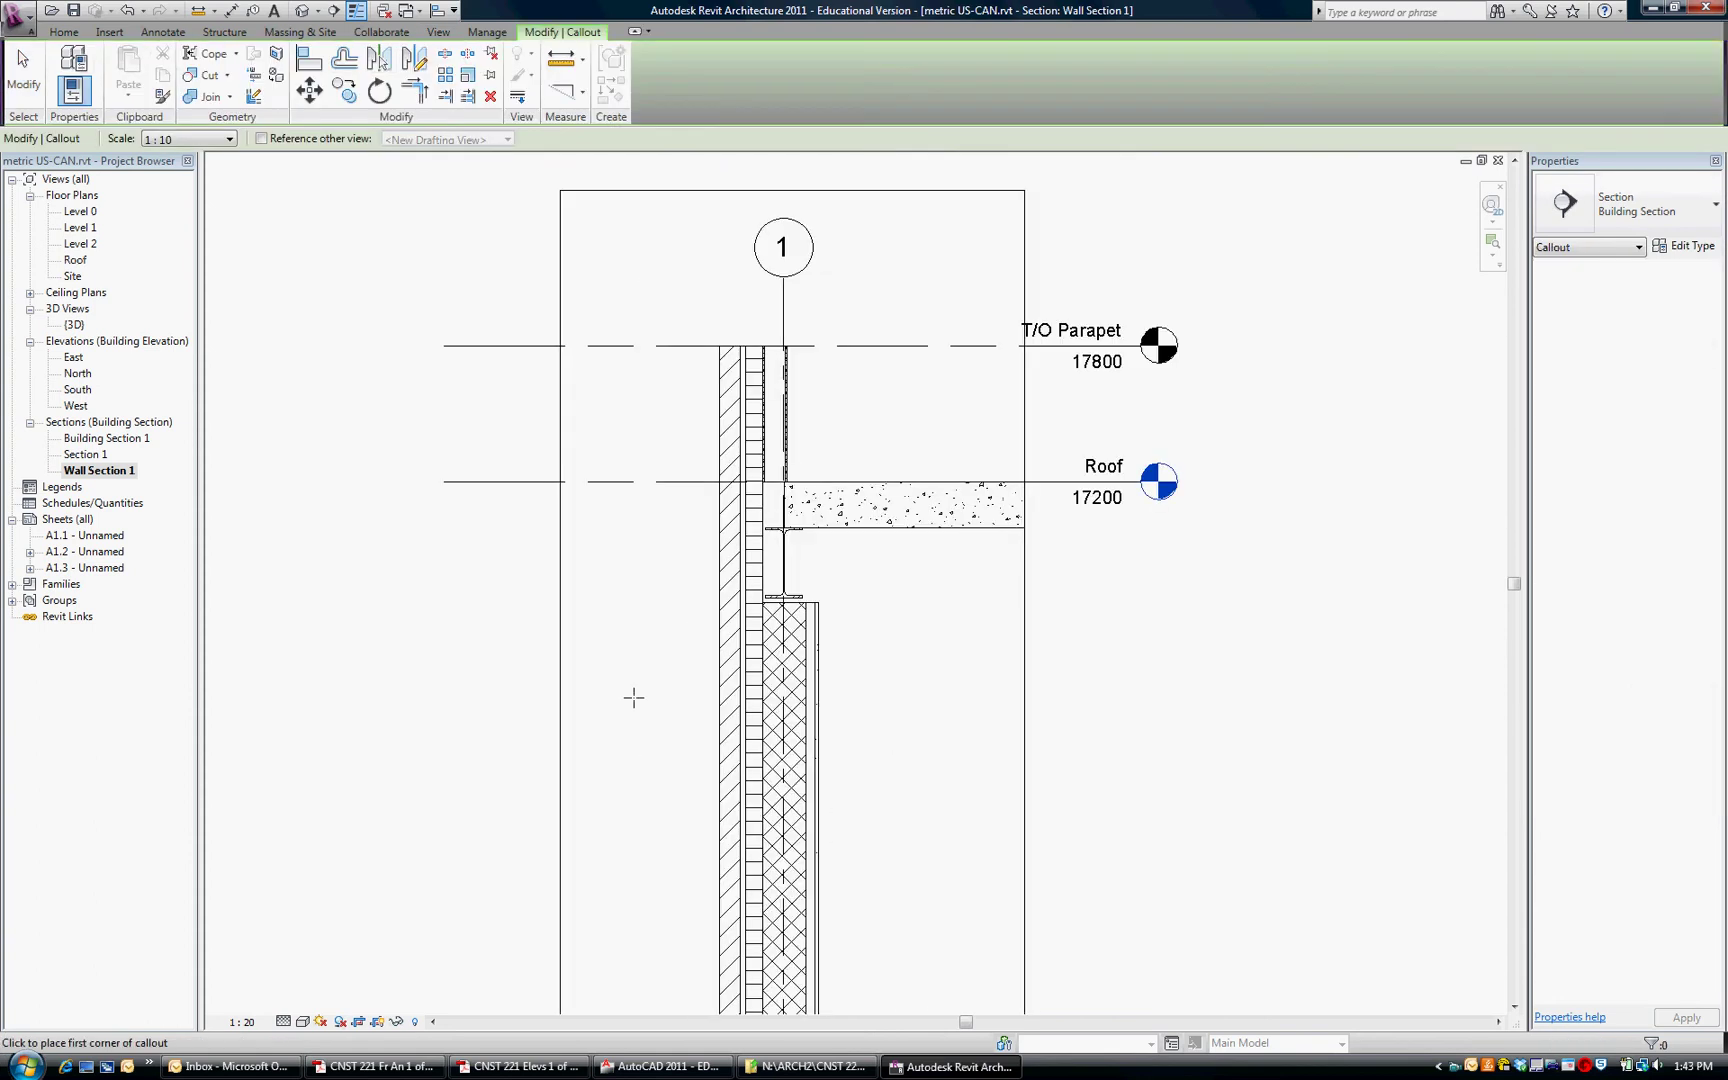
{"action": "left_click", "coordinate": [631, 657]}
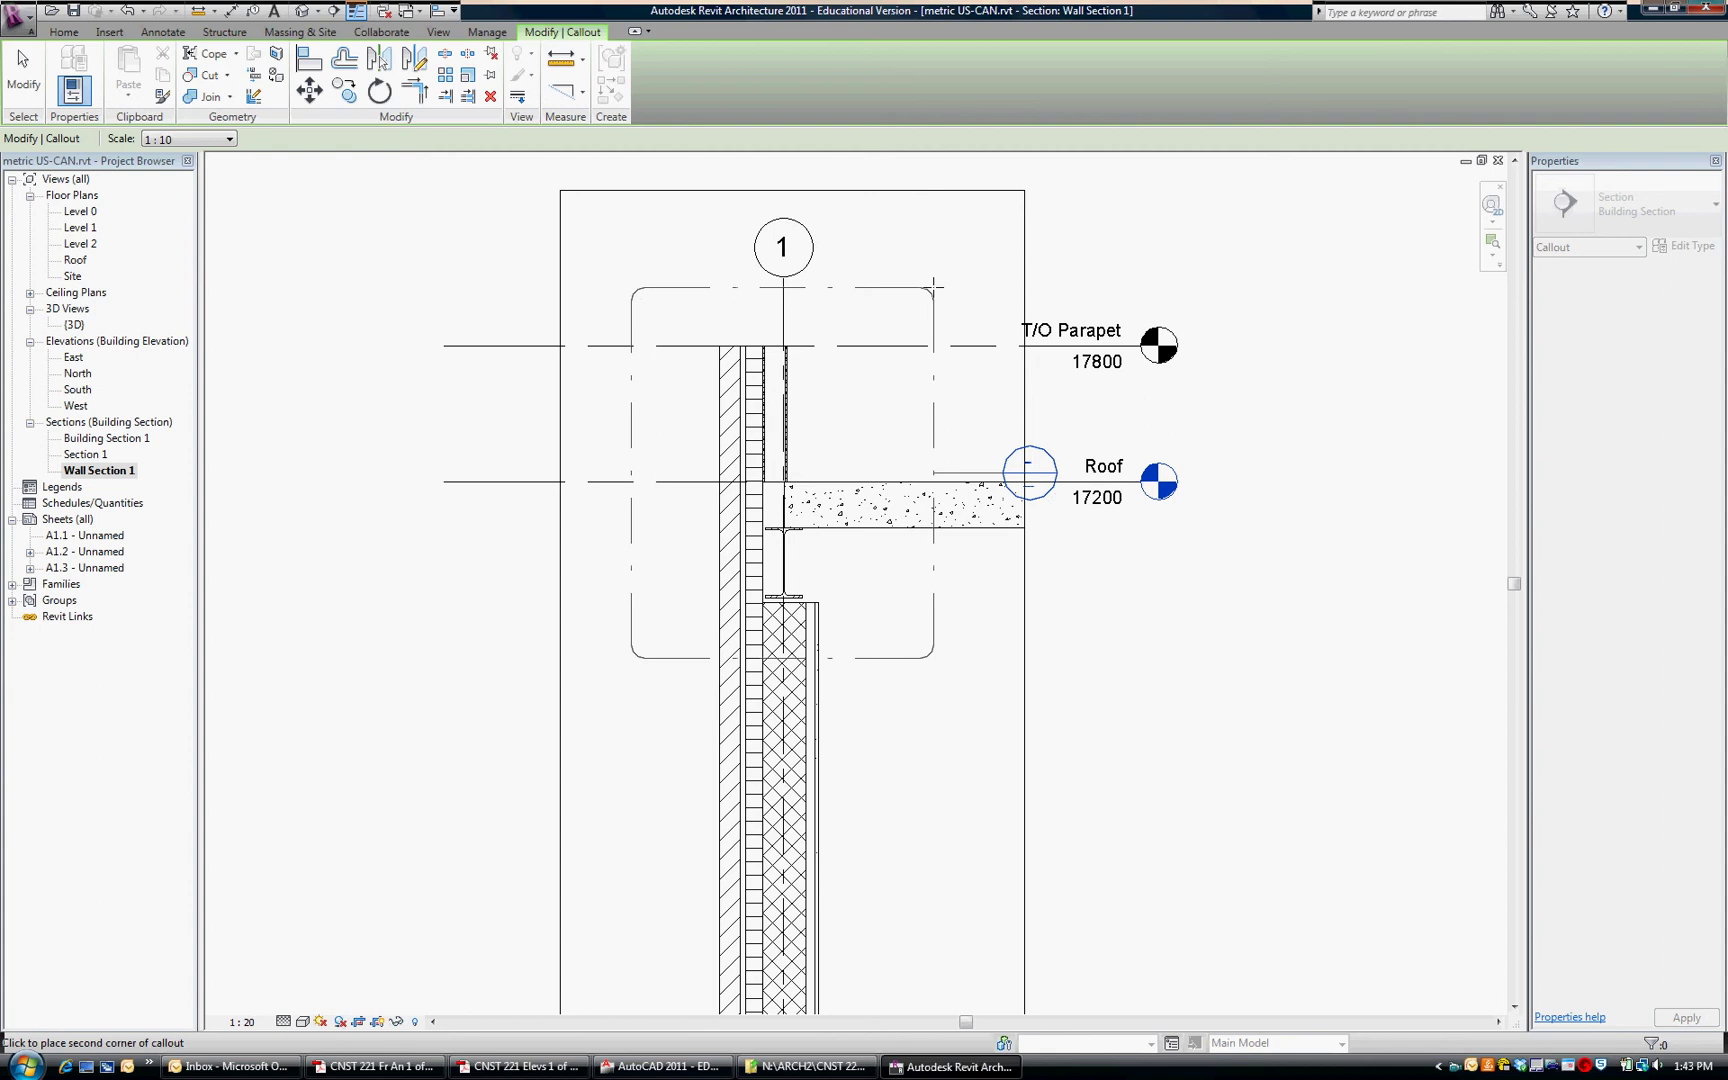
{"action": "left_click", "coordinate": [933, 287]}
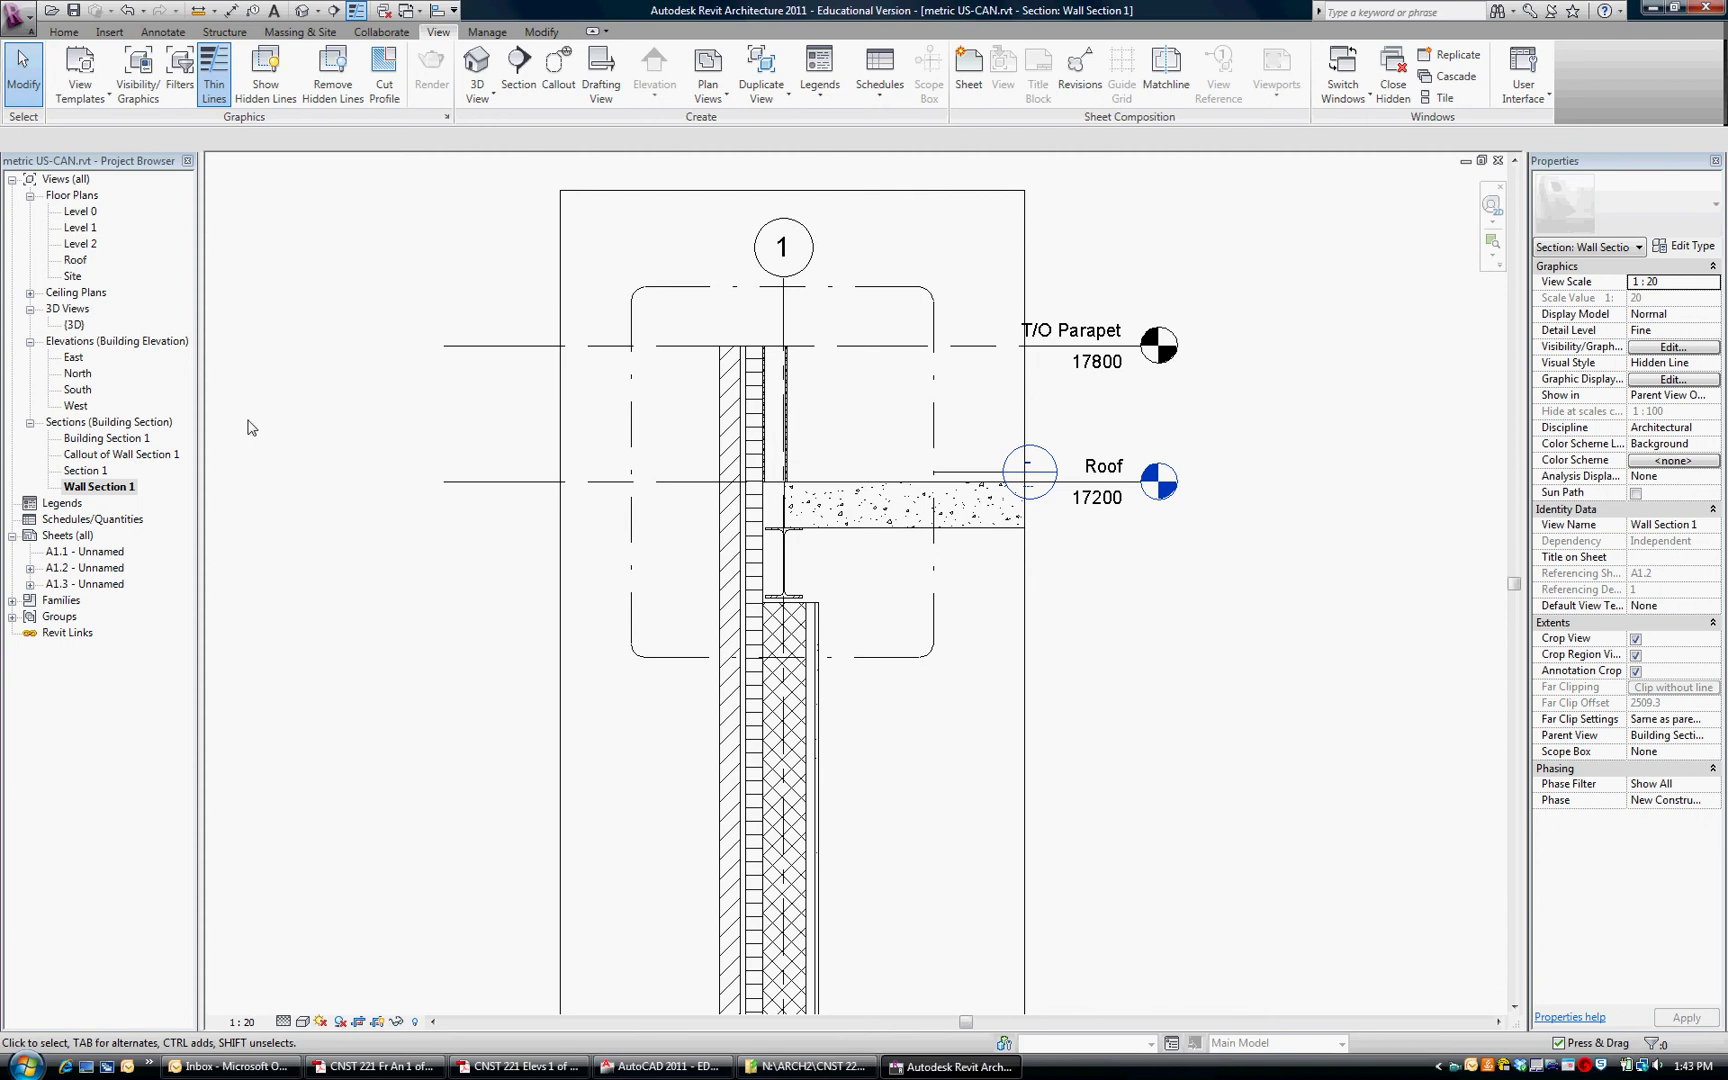
- Add a detail callout around the Level 2 slab-to-wall junction
{"action": "scroll", "coordinate": [907, 456], "scroll_direction": "down", "scroll_amount": 5}
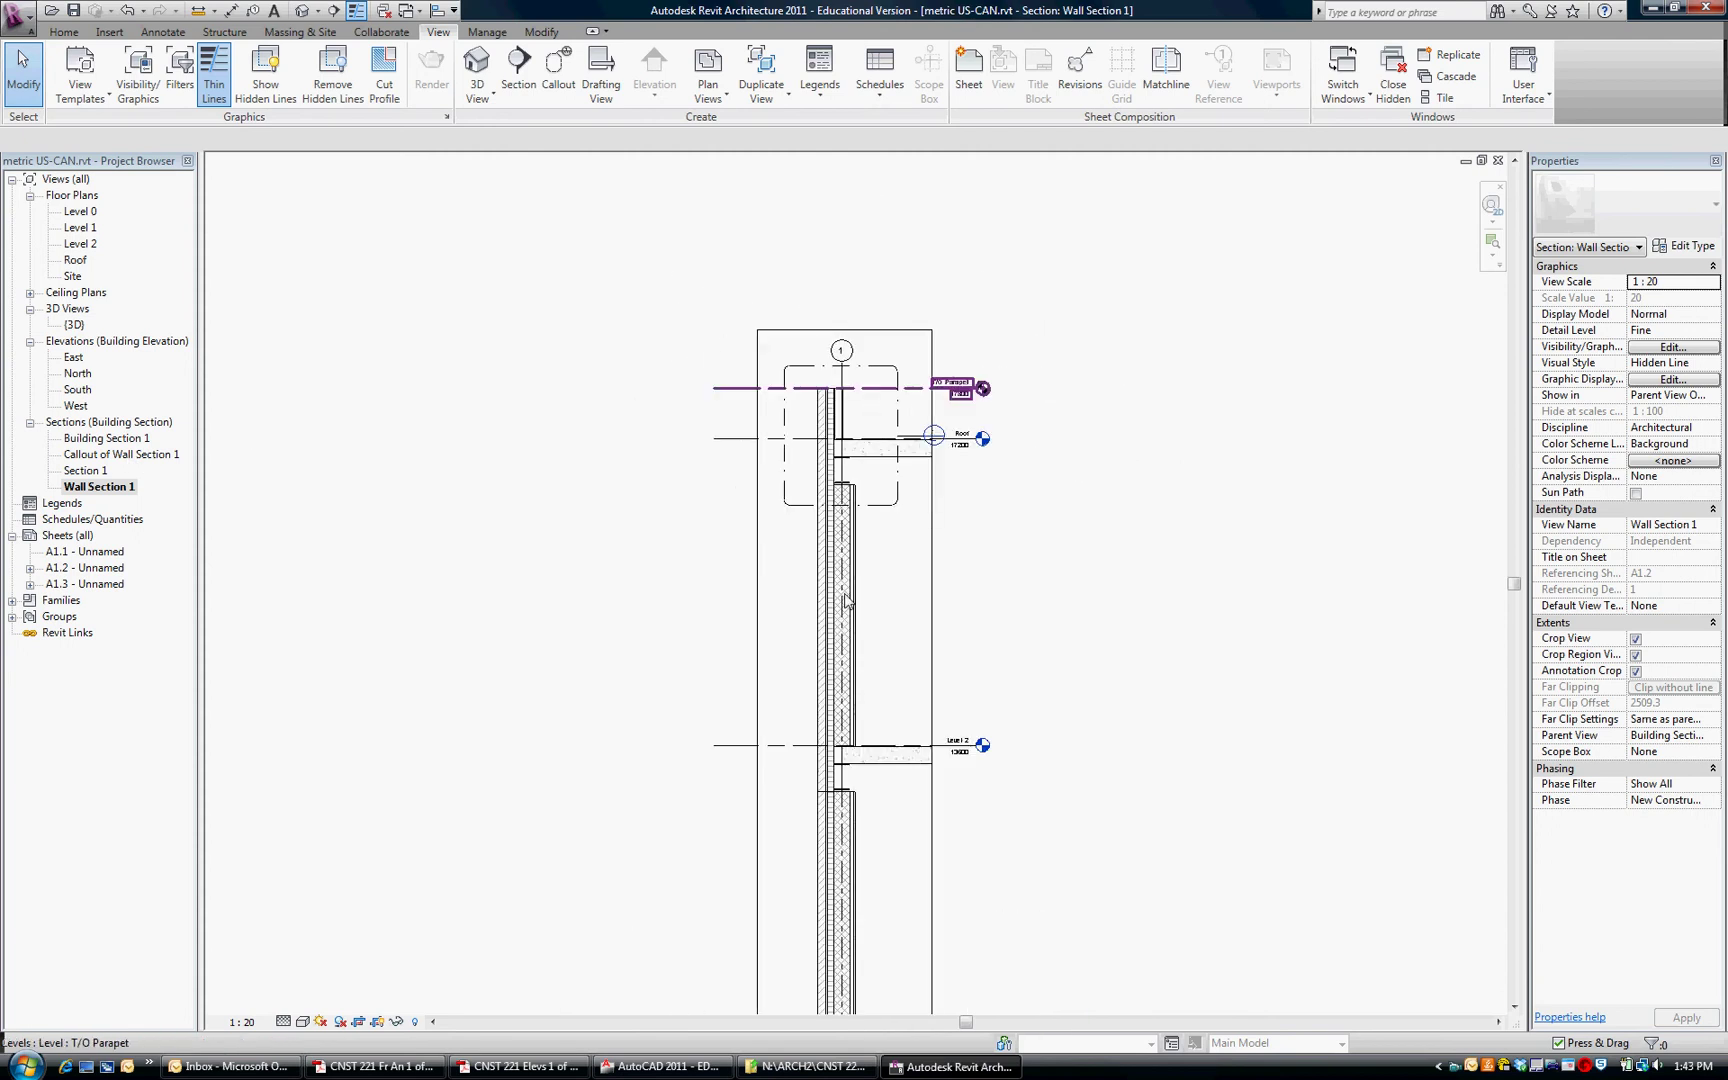
{"action": "middle_click_drag", "start_coordinate": [845, 523], "coordinate": [815, 338]}
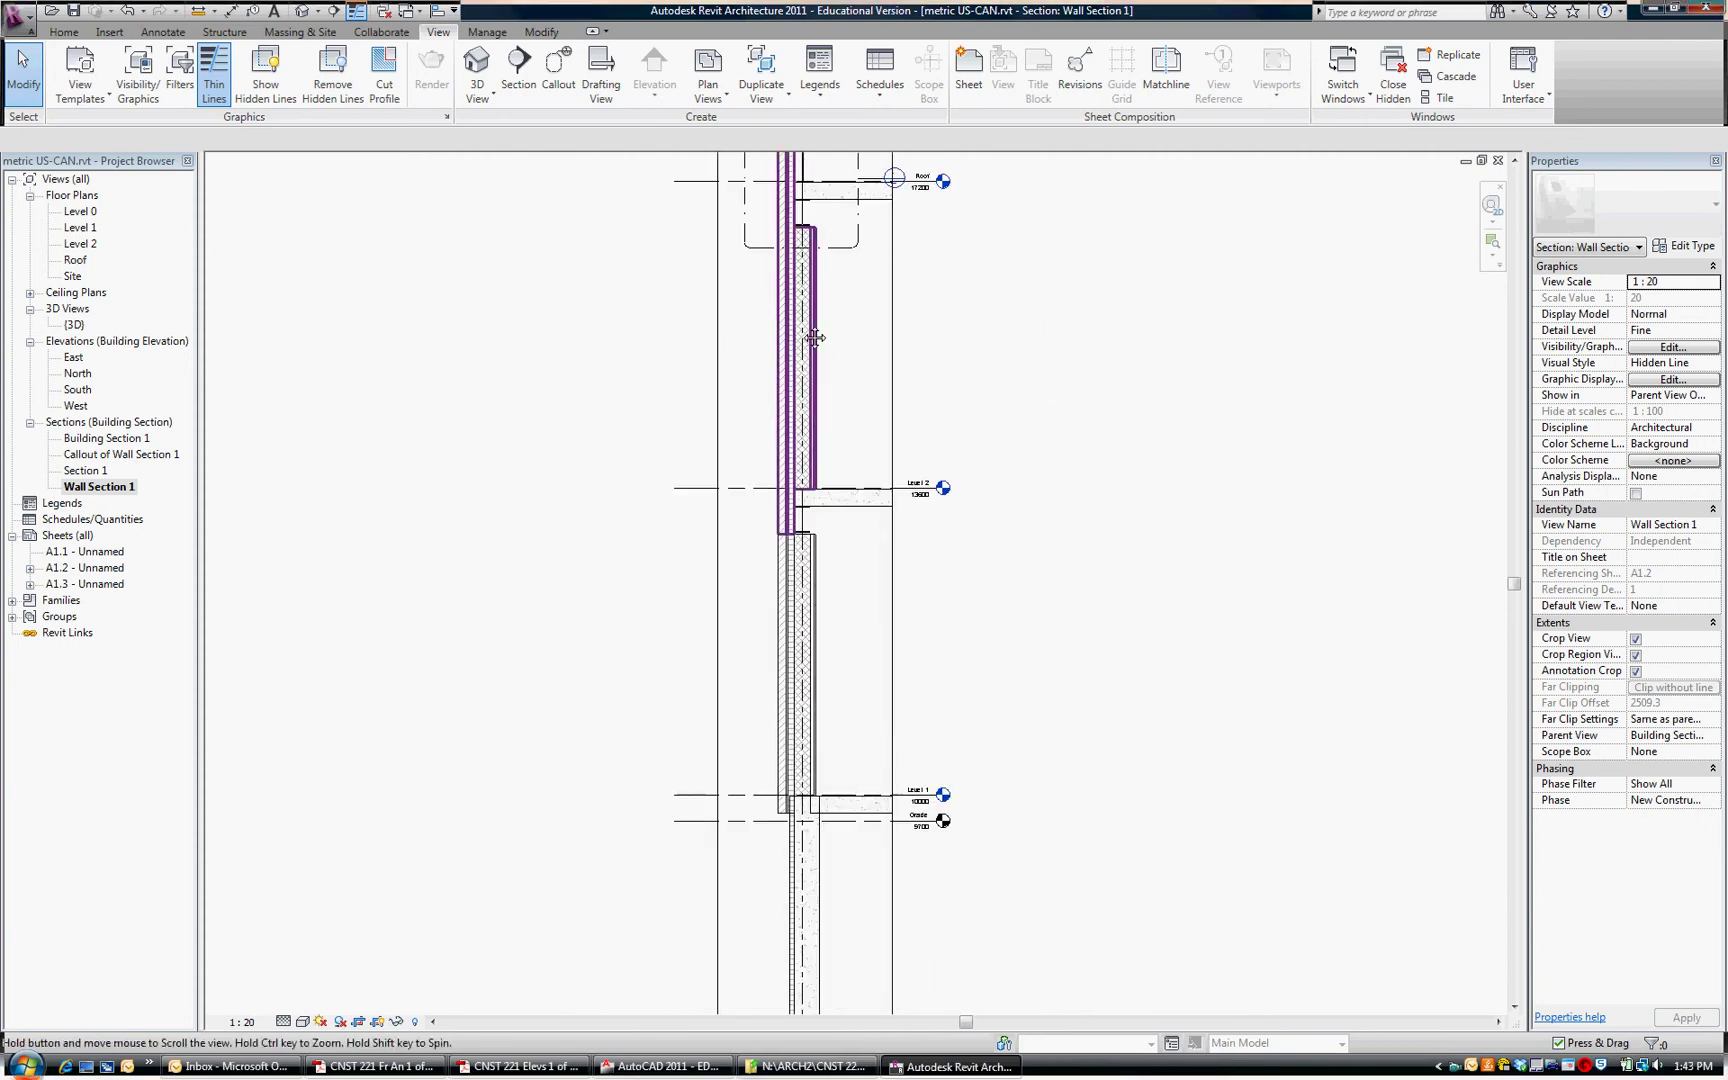
{"action": "left_click", "coordinate": [558, 70]}
{"action": "scroll", "coordinate": [813, 485], "scroll_direction": "up", "scroll_amount": 3}
{"action": "scroll", "coordinate": [815, 487], "scroll_direction": "up", "scroll_amount": 2}
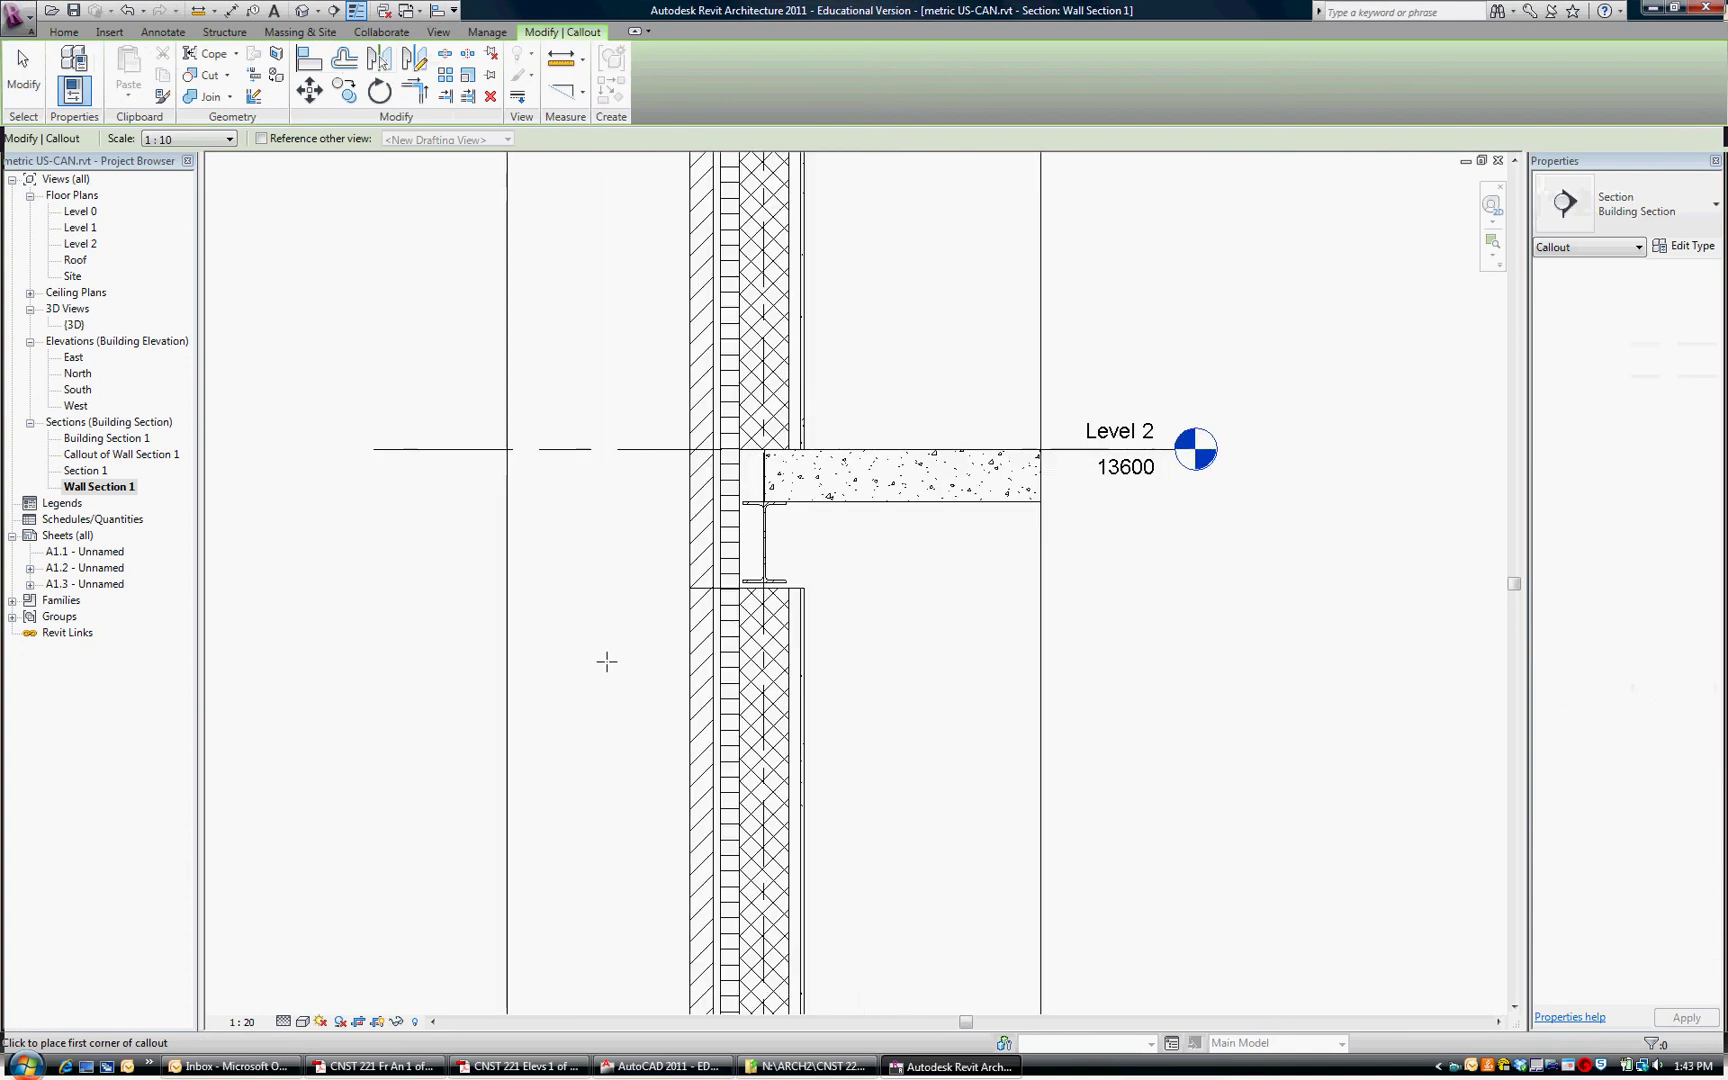
{"action": "scroll", "coordinate": [606, 661], "scroll_direction": "down", "scroll_amount": 4}
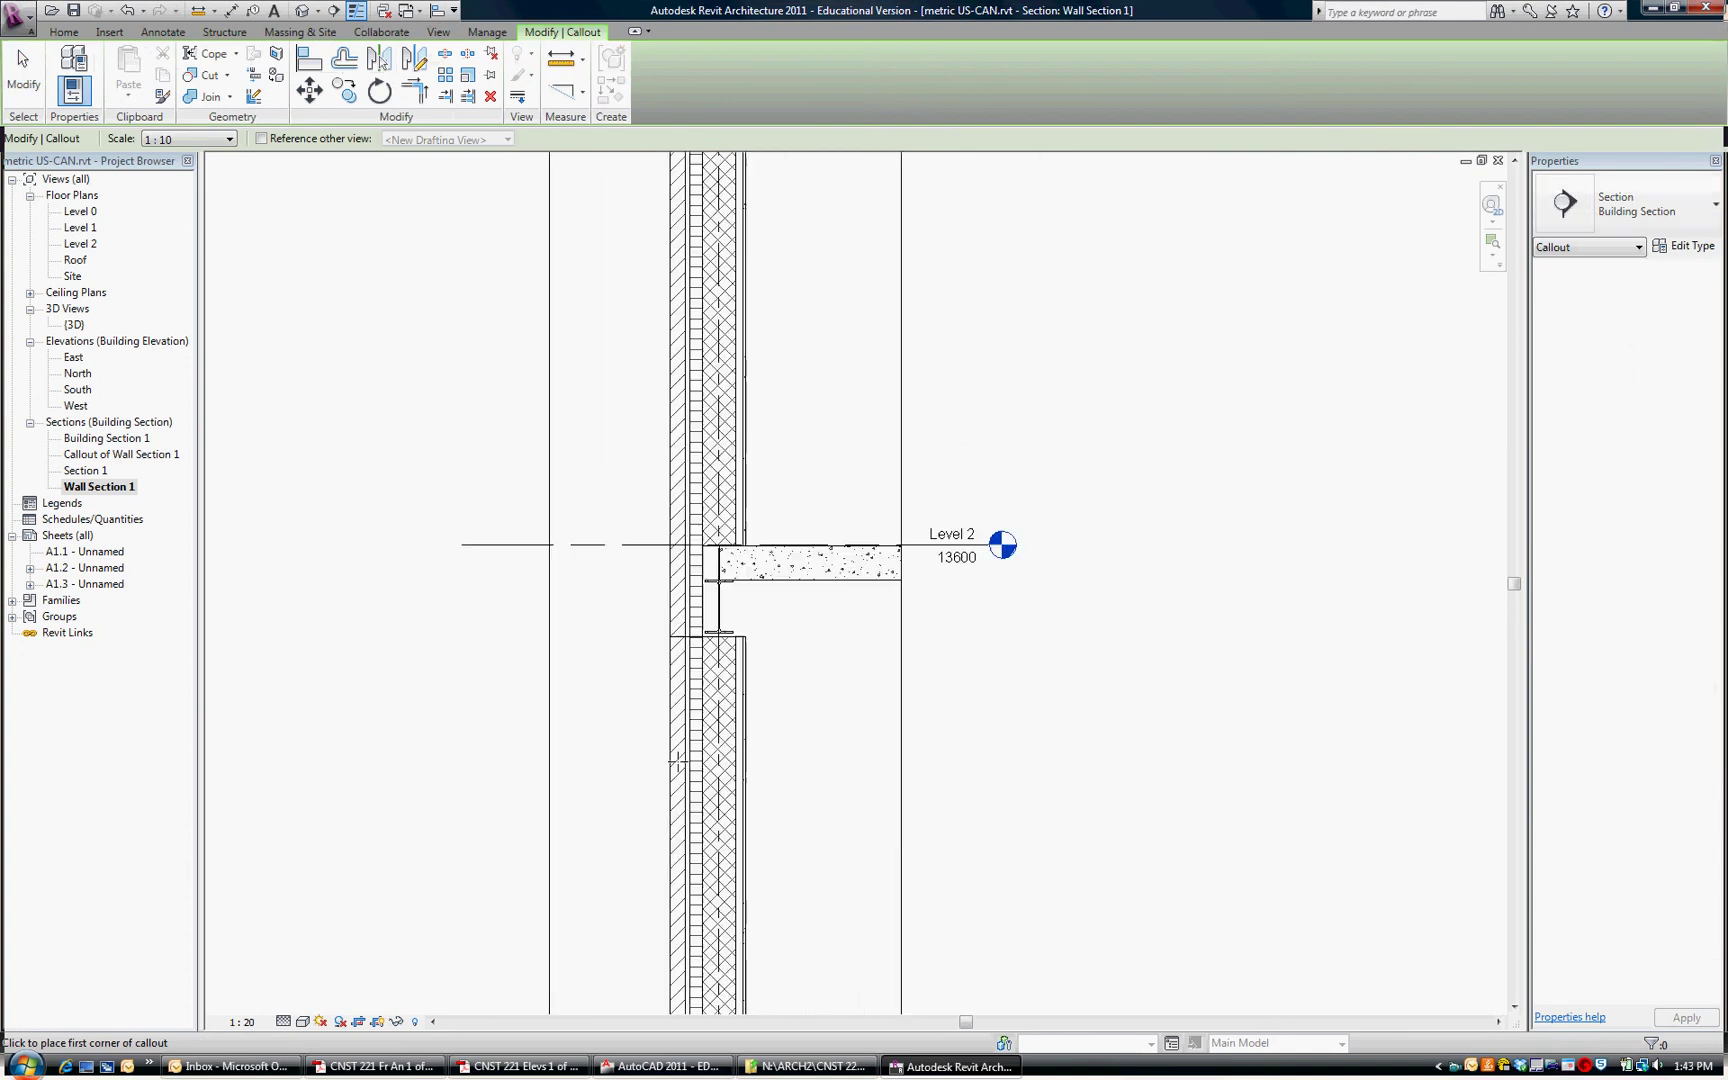
{"action": "left_click", "coordinate": [636, 723]}
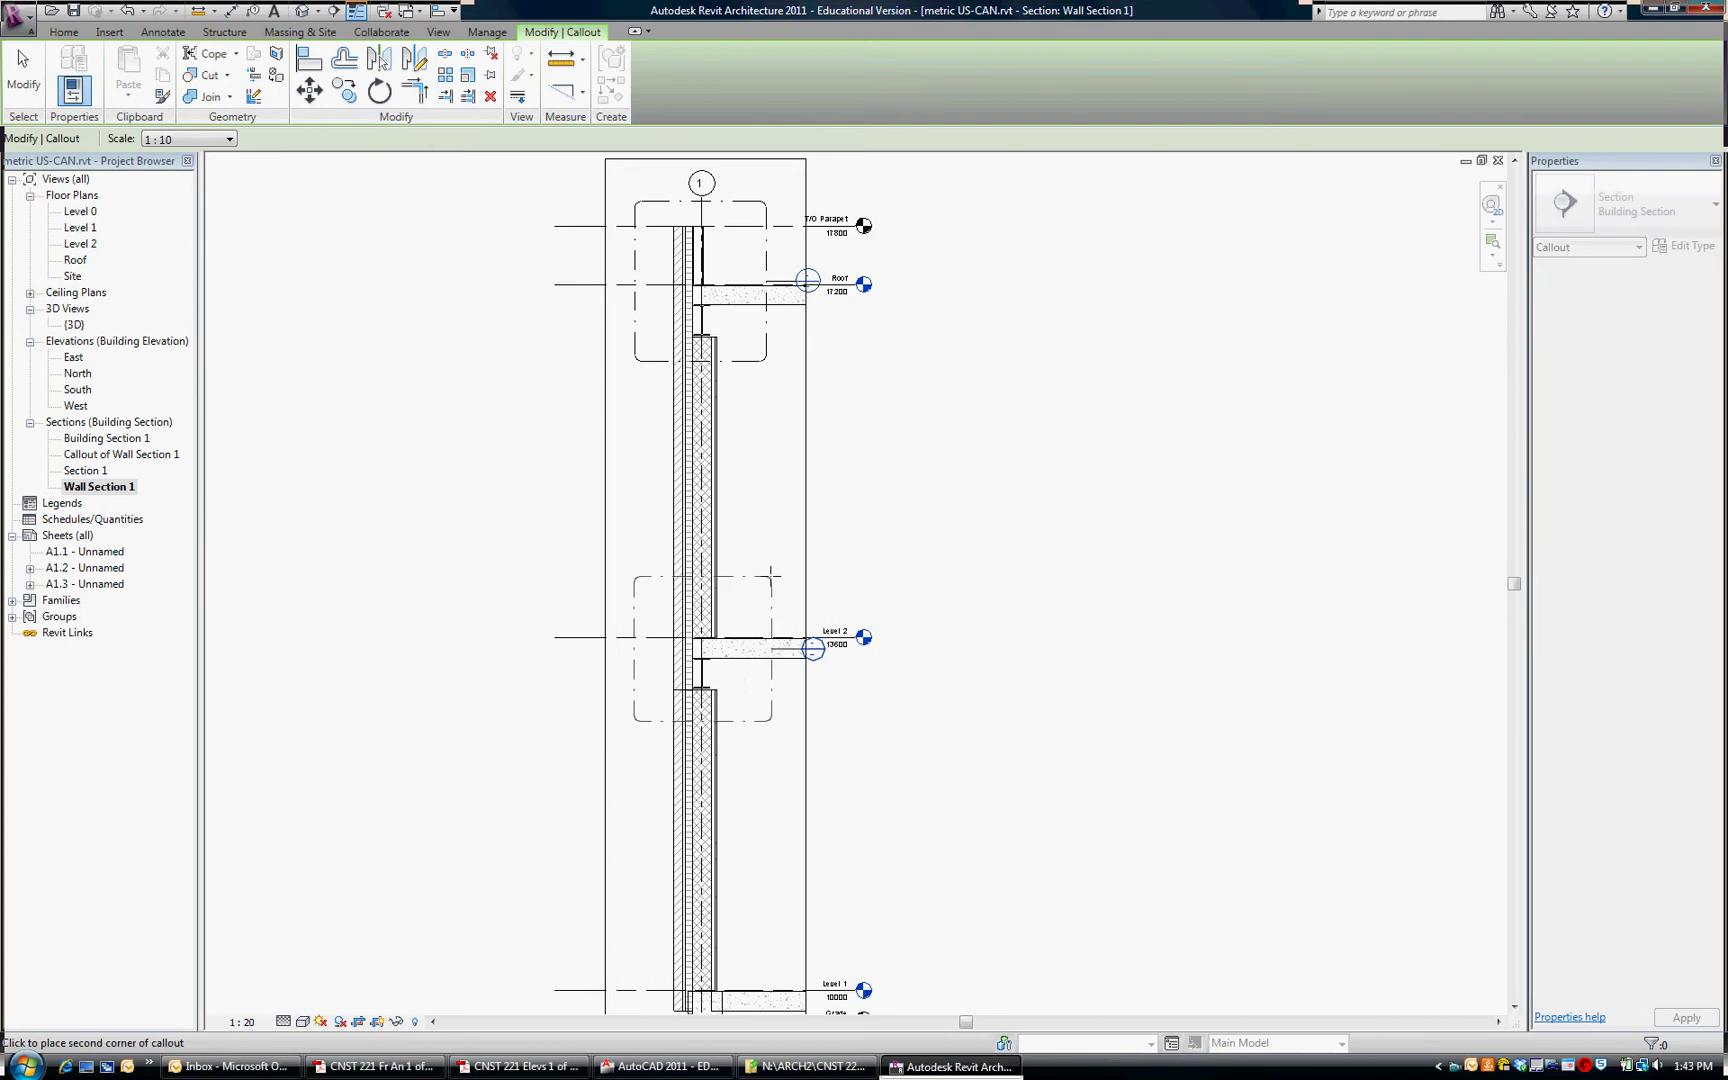
{"action": "left_click", "coordinate": [770, 573]}
{"action": "scroll", "coordinate": [1018, 609], "scroll_direction": "down", "scroll_amount": 5}
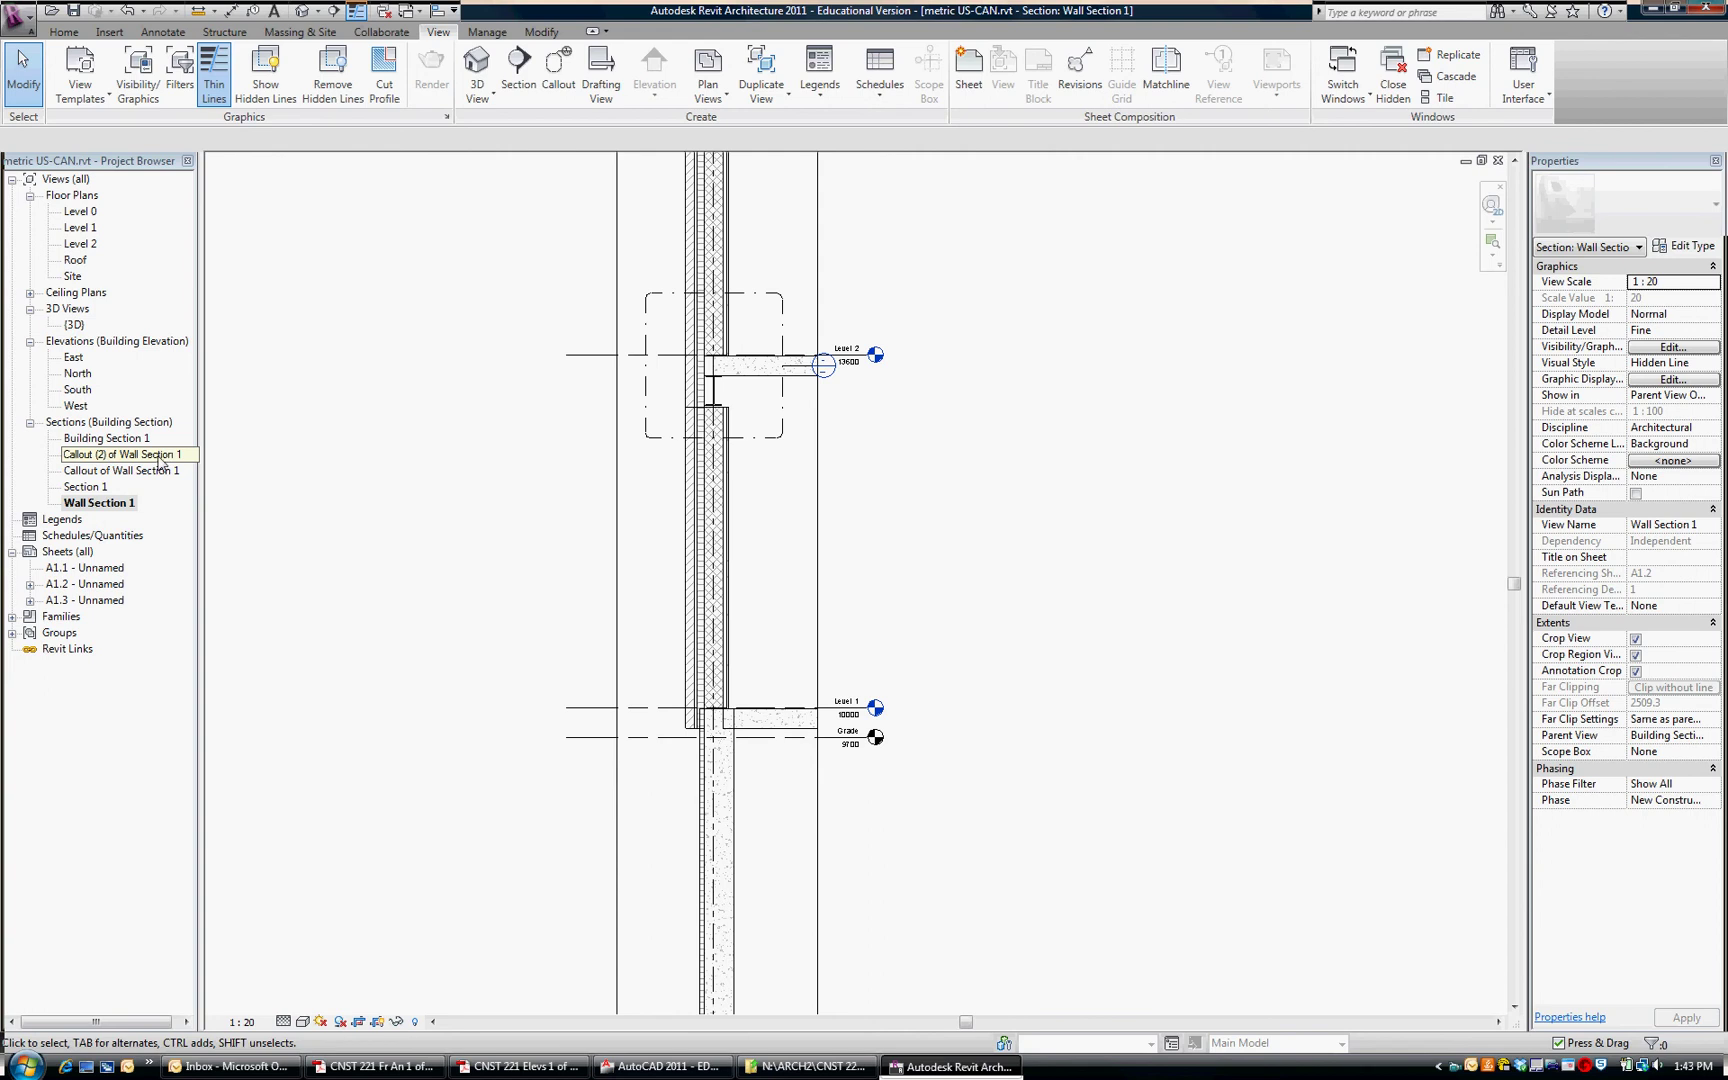
- Add a detail callout around the Level 1 and Grade junction
{"action": "left_click", "coordinate": [556, 75]}
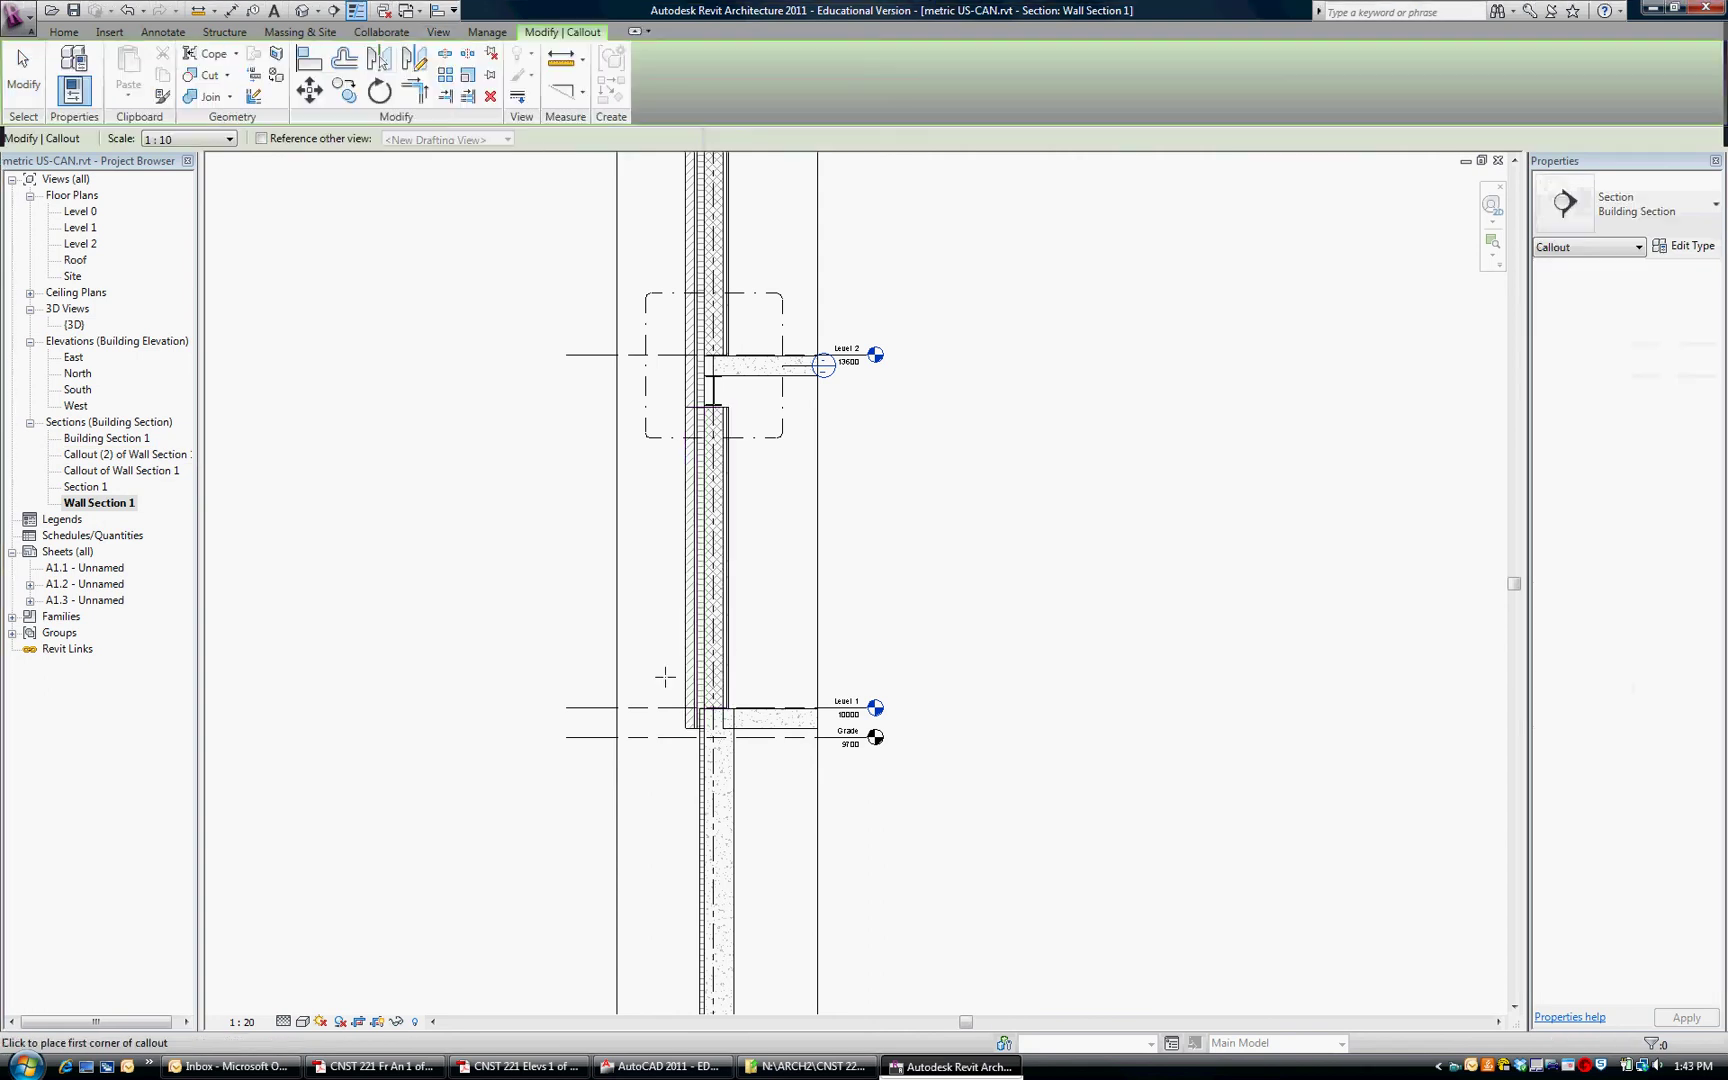
{"action": "left_click", "coordinate": [645, 780]}
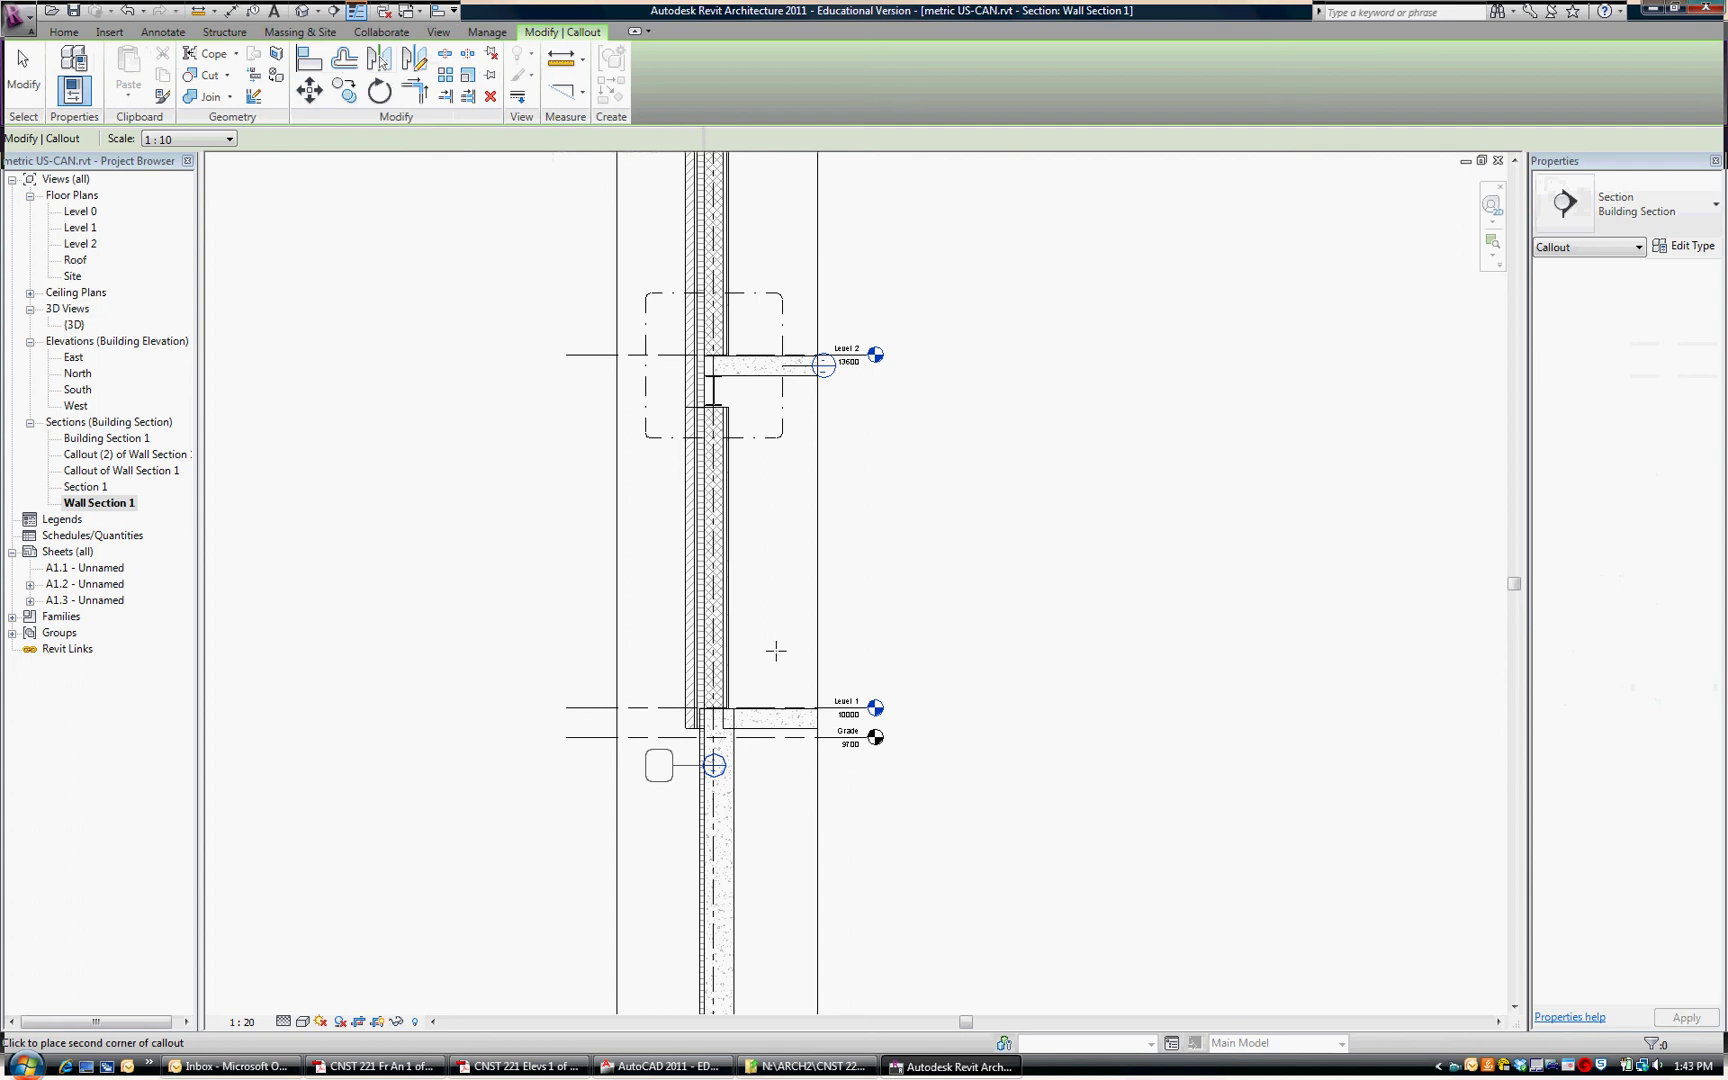
{"action": "left_click", "coordinate": [780, 635]}
{"action": "key", "text": "Escape"}
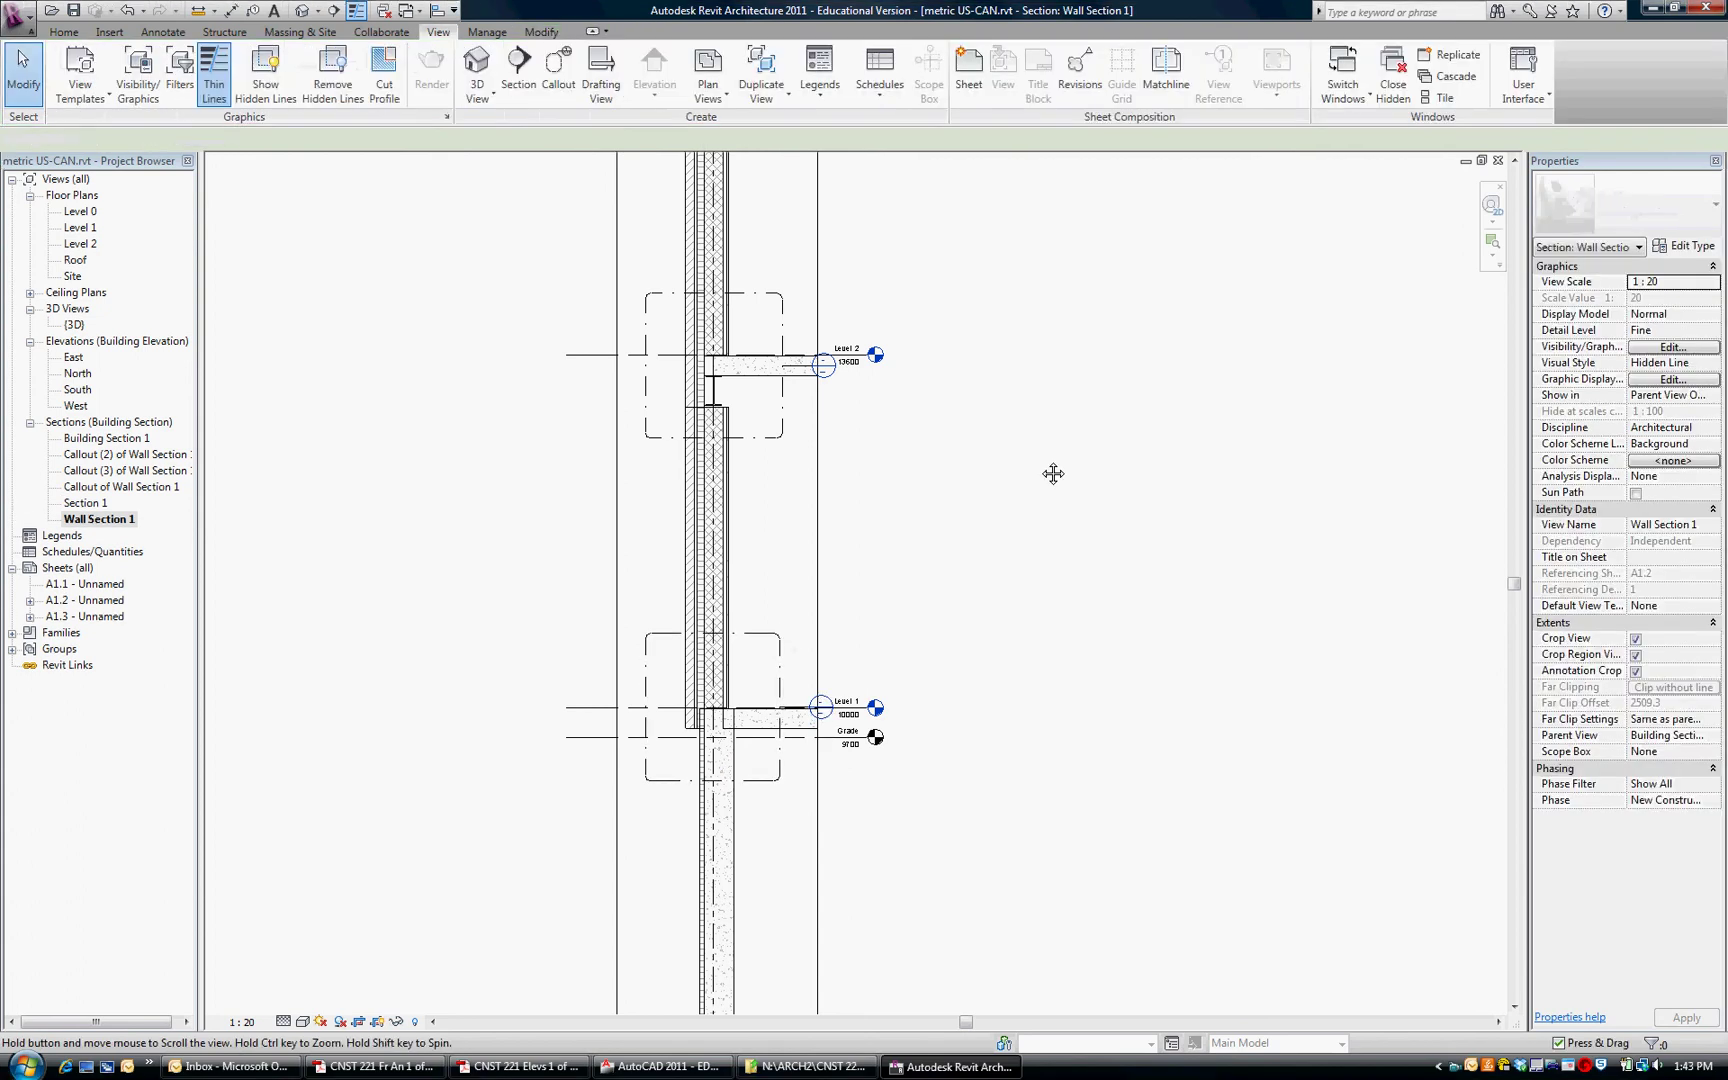
- Add a detail callout around the Level 0 slab, then view the whole wall section
{"action": "middle_click_drag", "start_coordinate": [939, 898], "coordinate": [922, 501]}
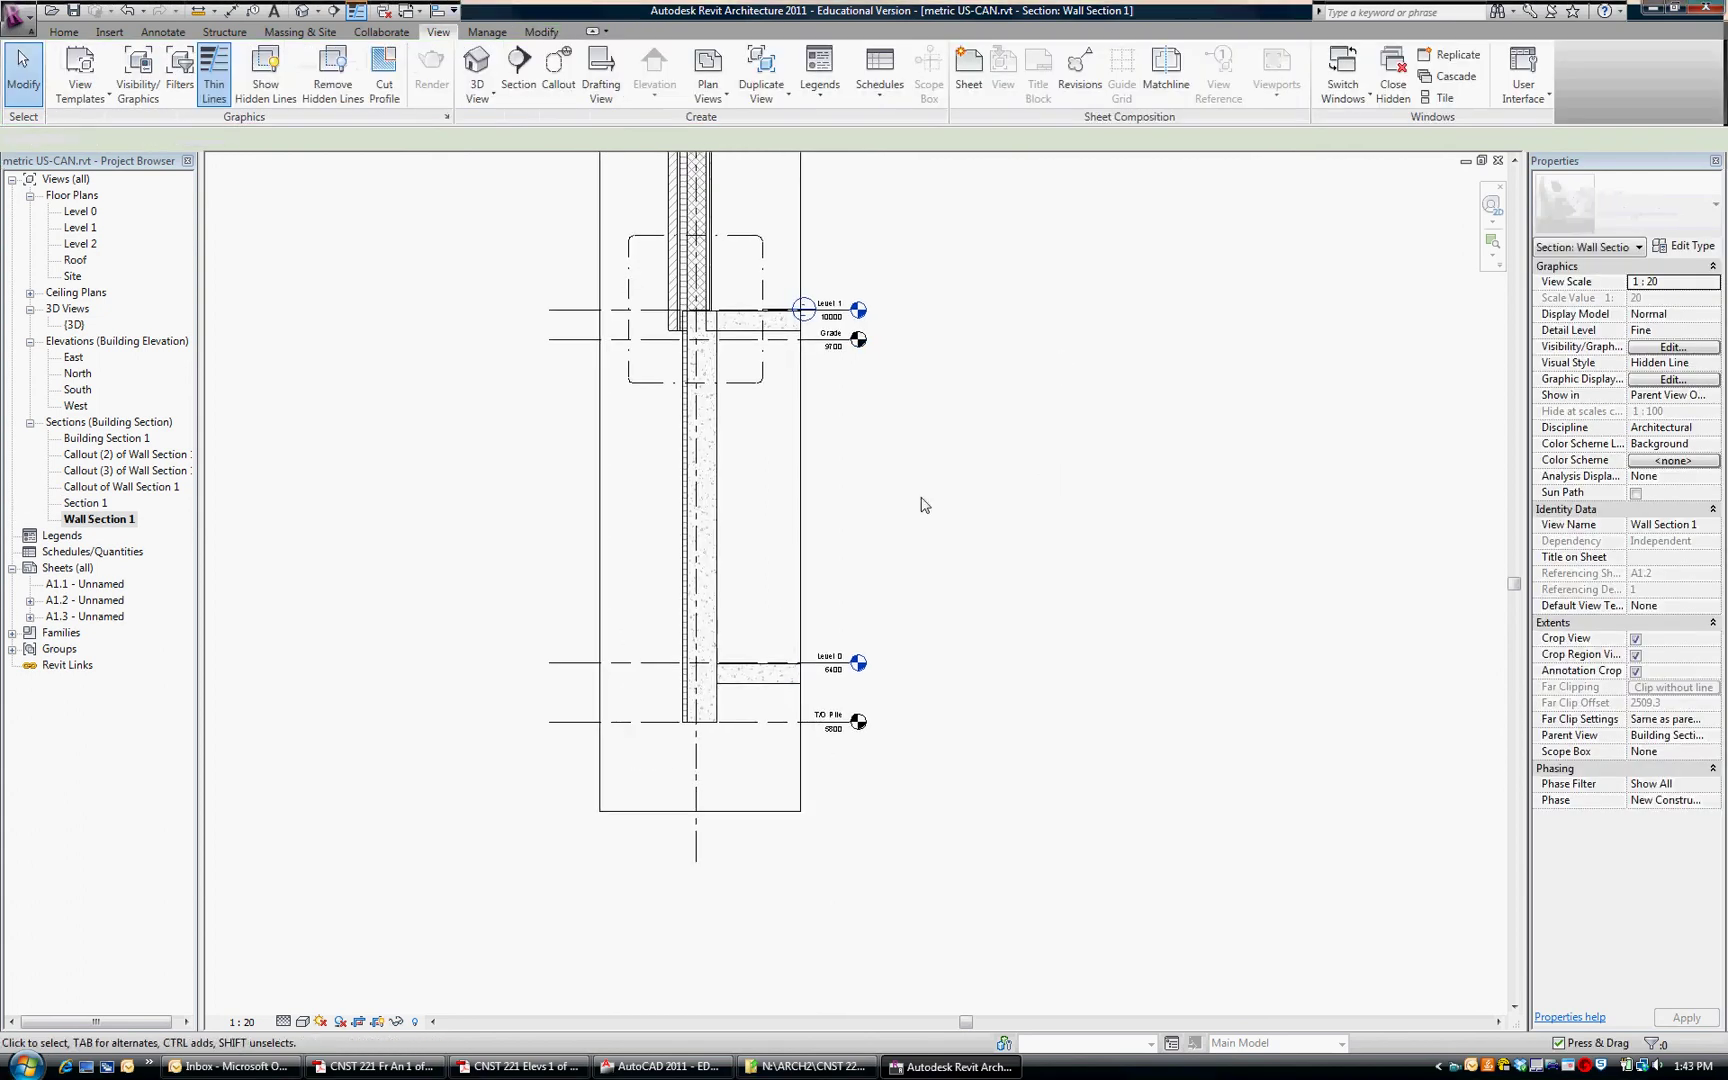
{"action": "left_click", "coordinate": [558, 68]}
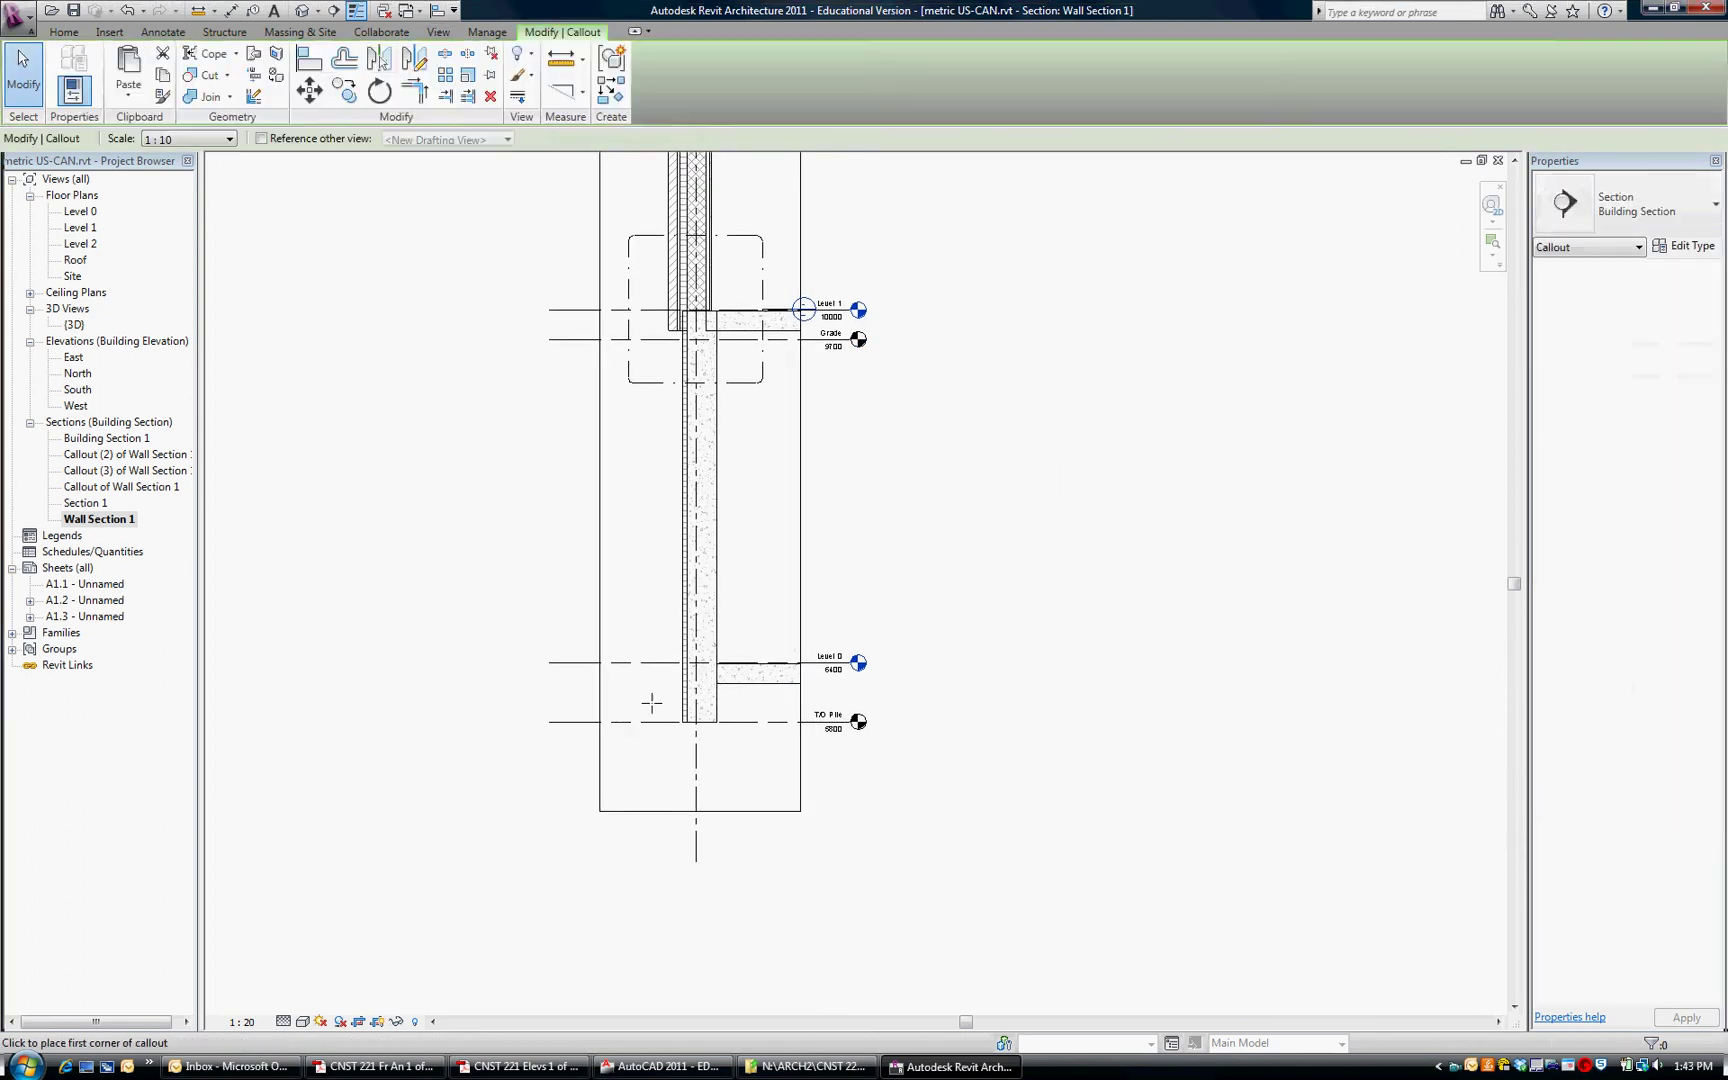
{"action": "left_click", "coordinate": [635, 758]}
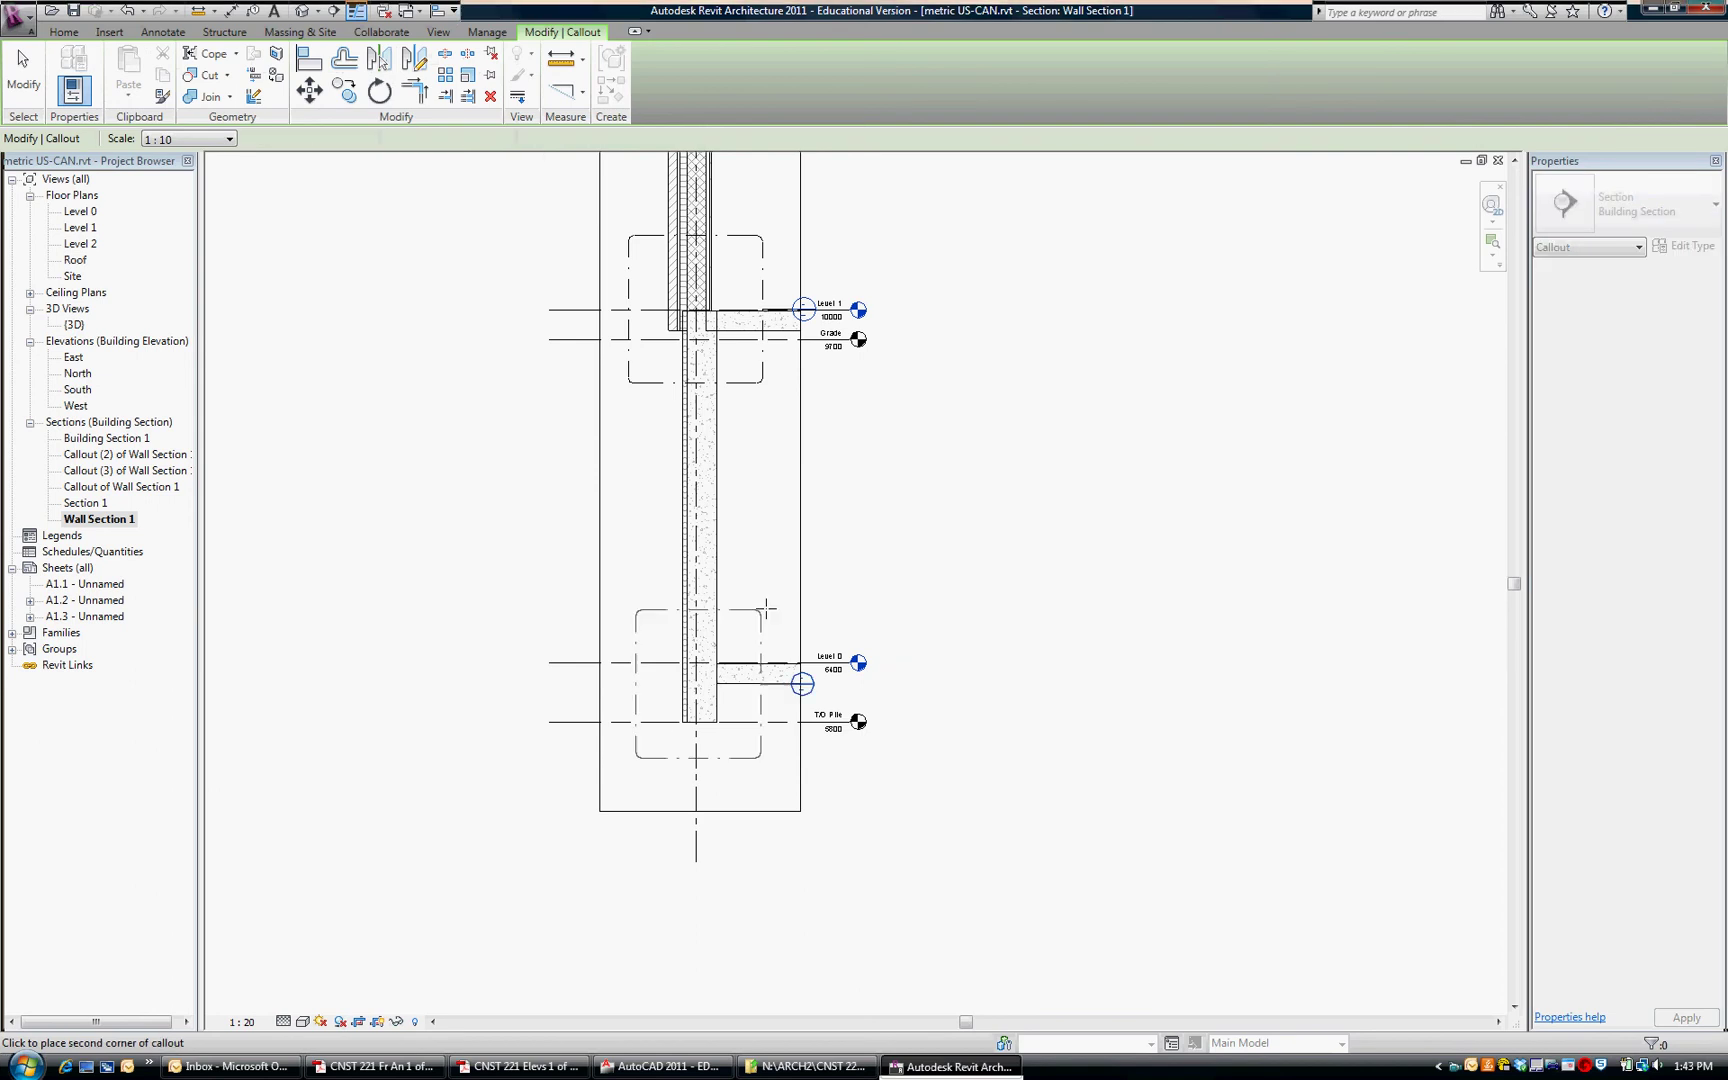
{"action": "left_click", "coordinate": [773, 609]}
{"action": "left_click", "coordinate": [1018, 648]}
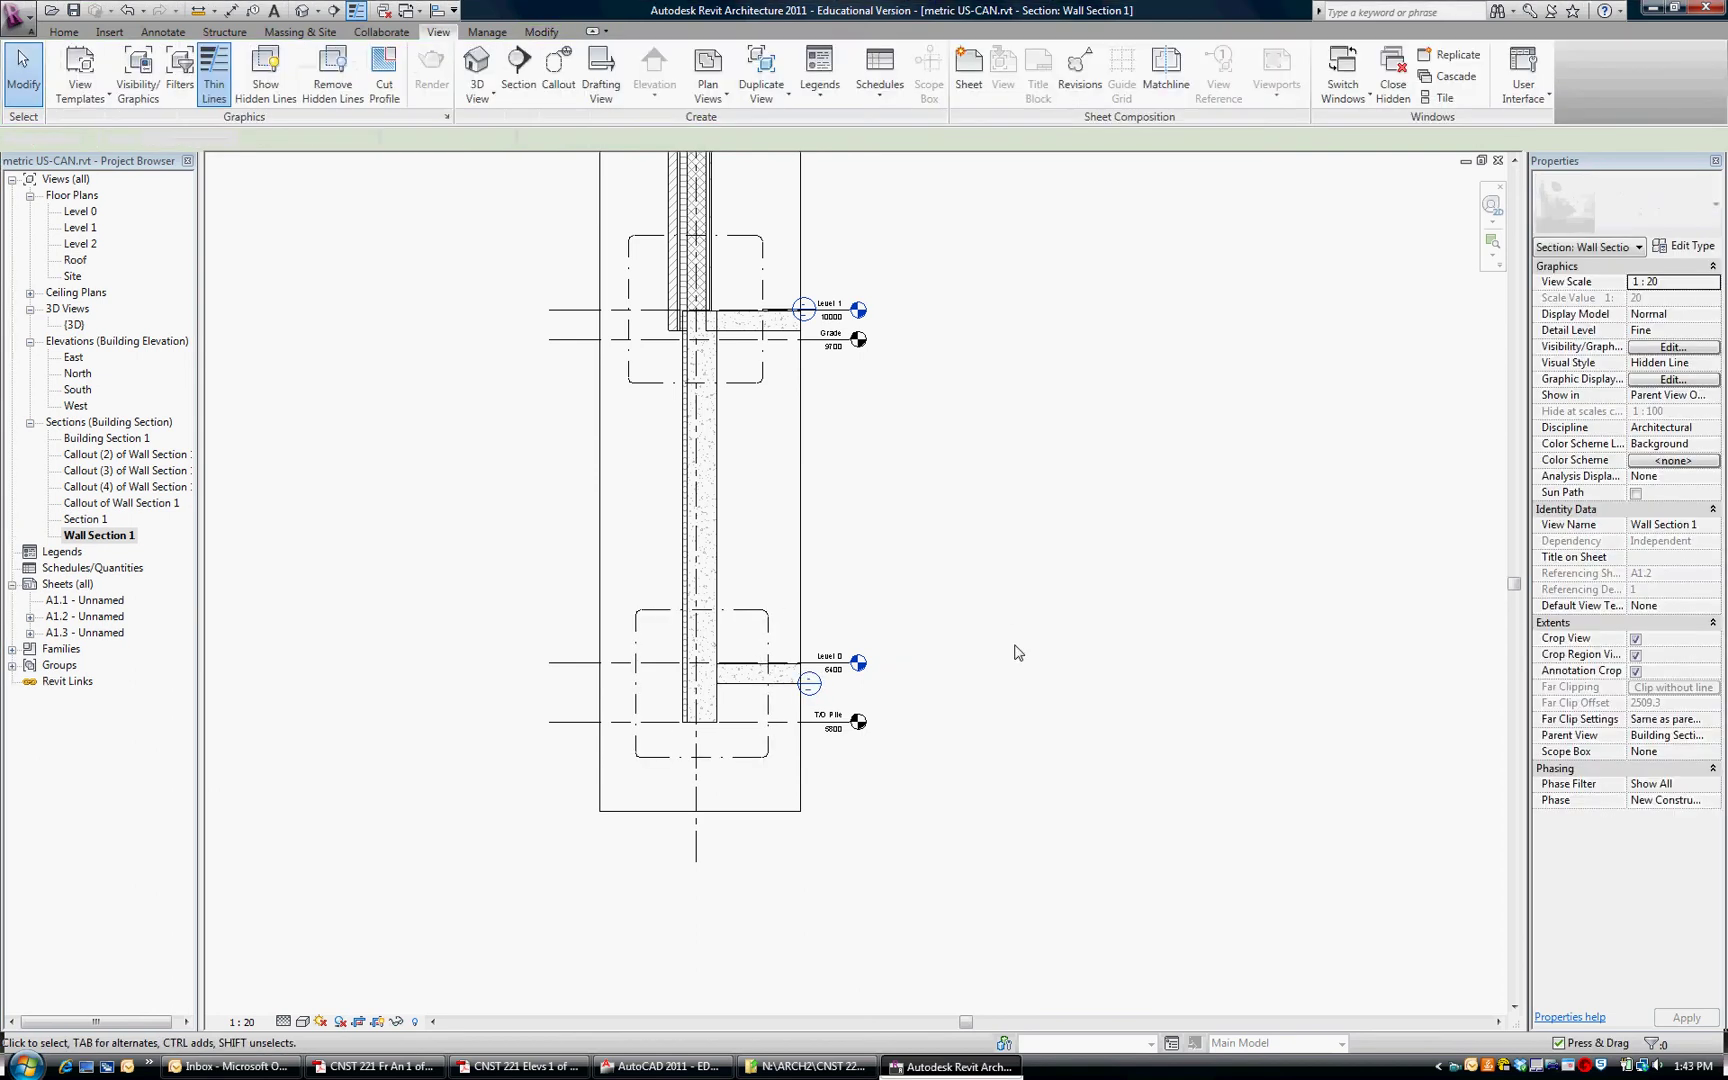
{"action": "scroll", "coordinate": [1030, 560], "scroll_direction": "down", "scroll_amount": 2}
{"action": "scroll", "coordinate": [1035, 550], "scroll_direction": "down", "scroll_amount": 1}
{"action": "middle_click_drag", "start_coordinate": [1034, 571], "coordinate": [926, 756]}
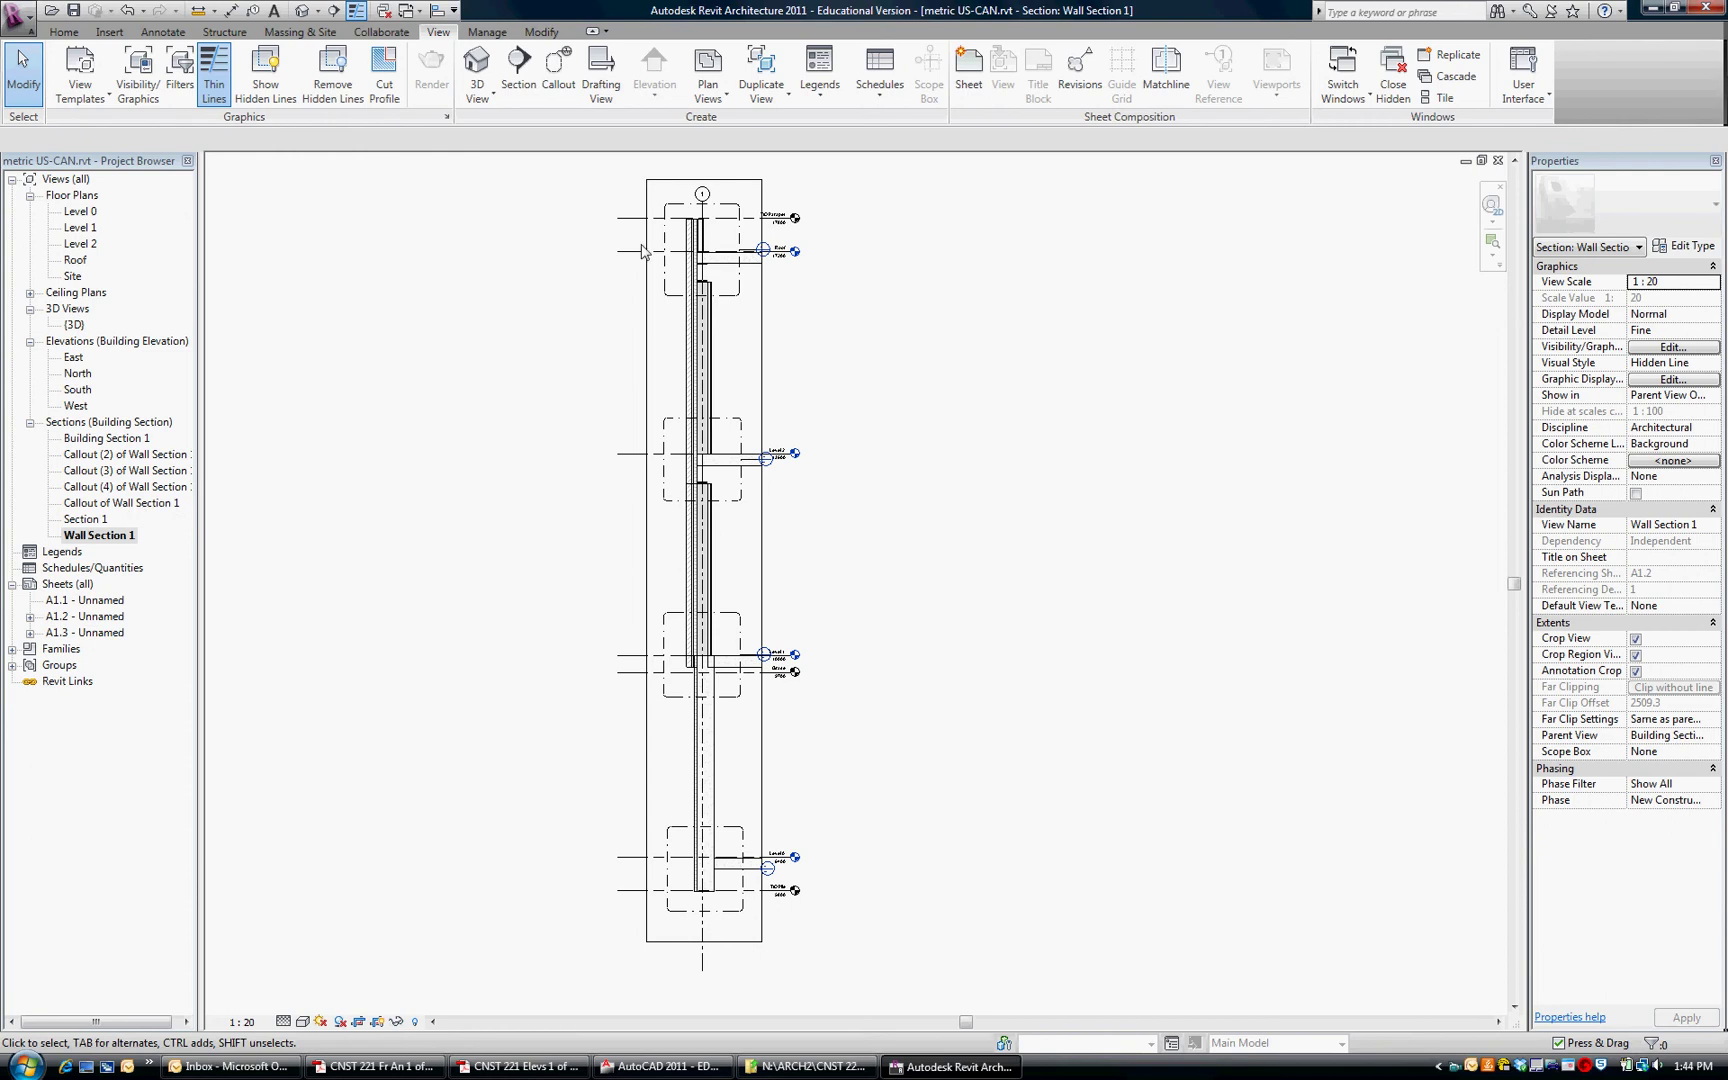
{"action": "scroll", "coordinate": [766, 252], "scroll_direction": "up", "scroll_amount": 3}
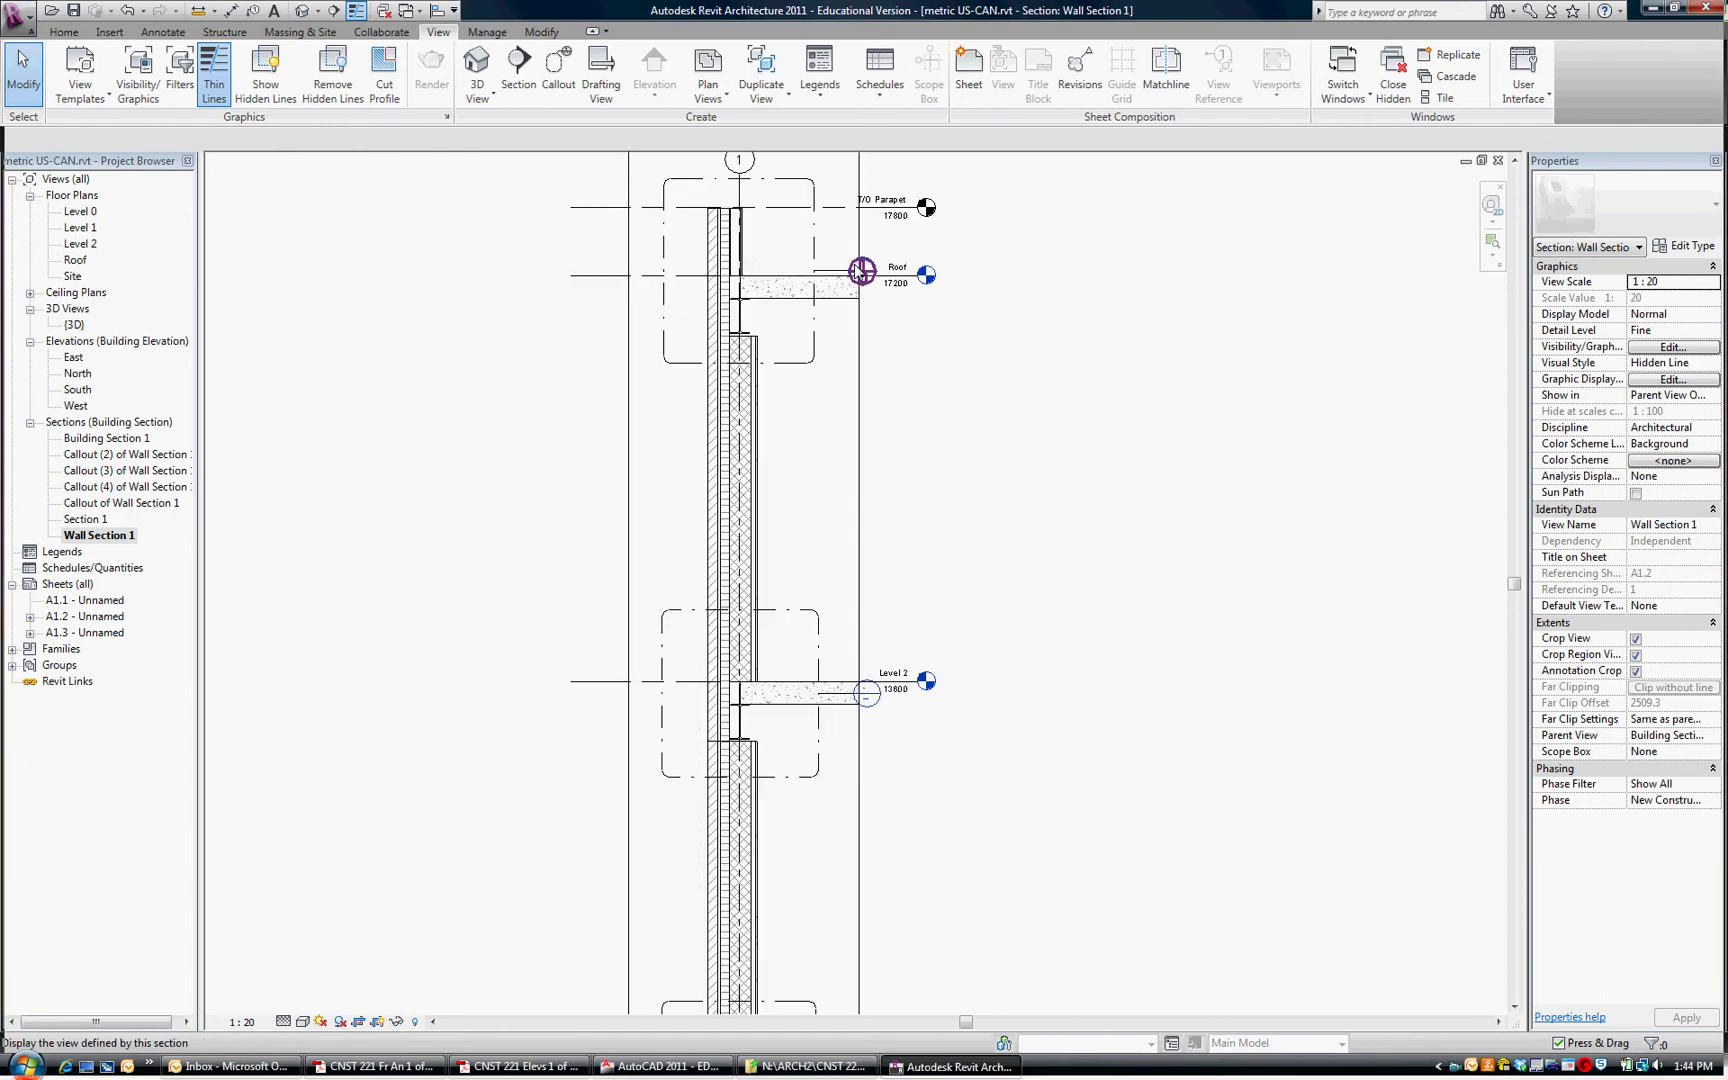
- Open the roof callout view and set its detail level to Fine
{"action": "double_click", "coordinate": [858, 271]}
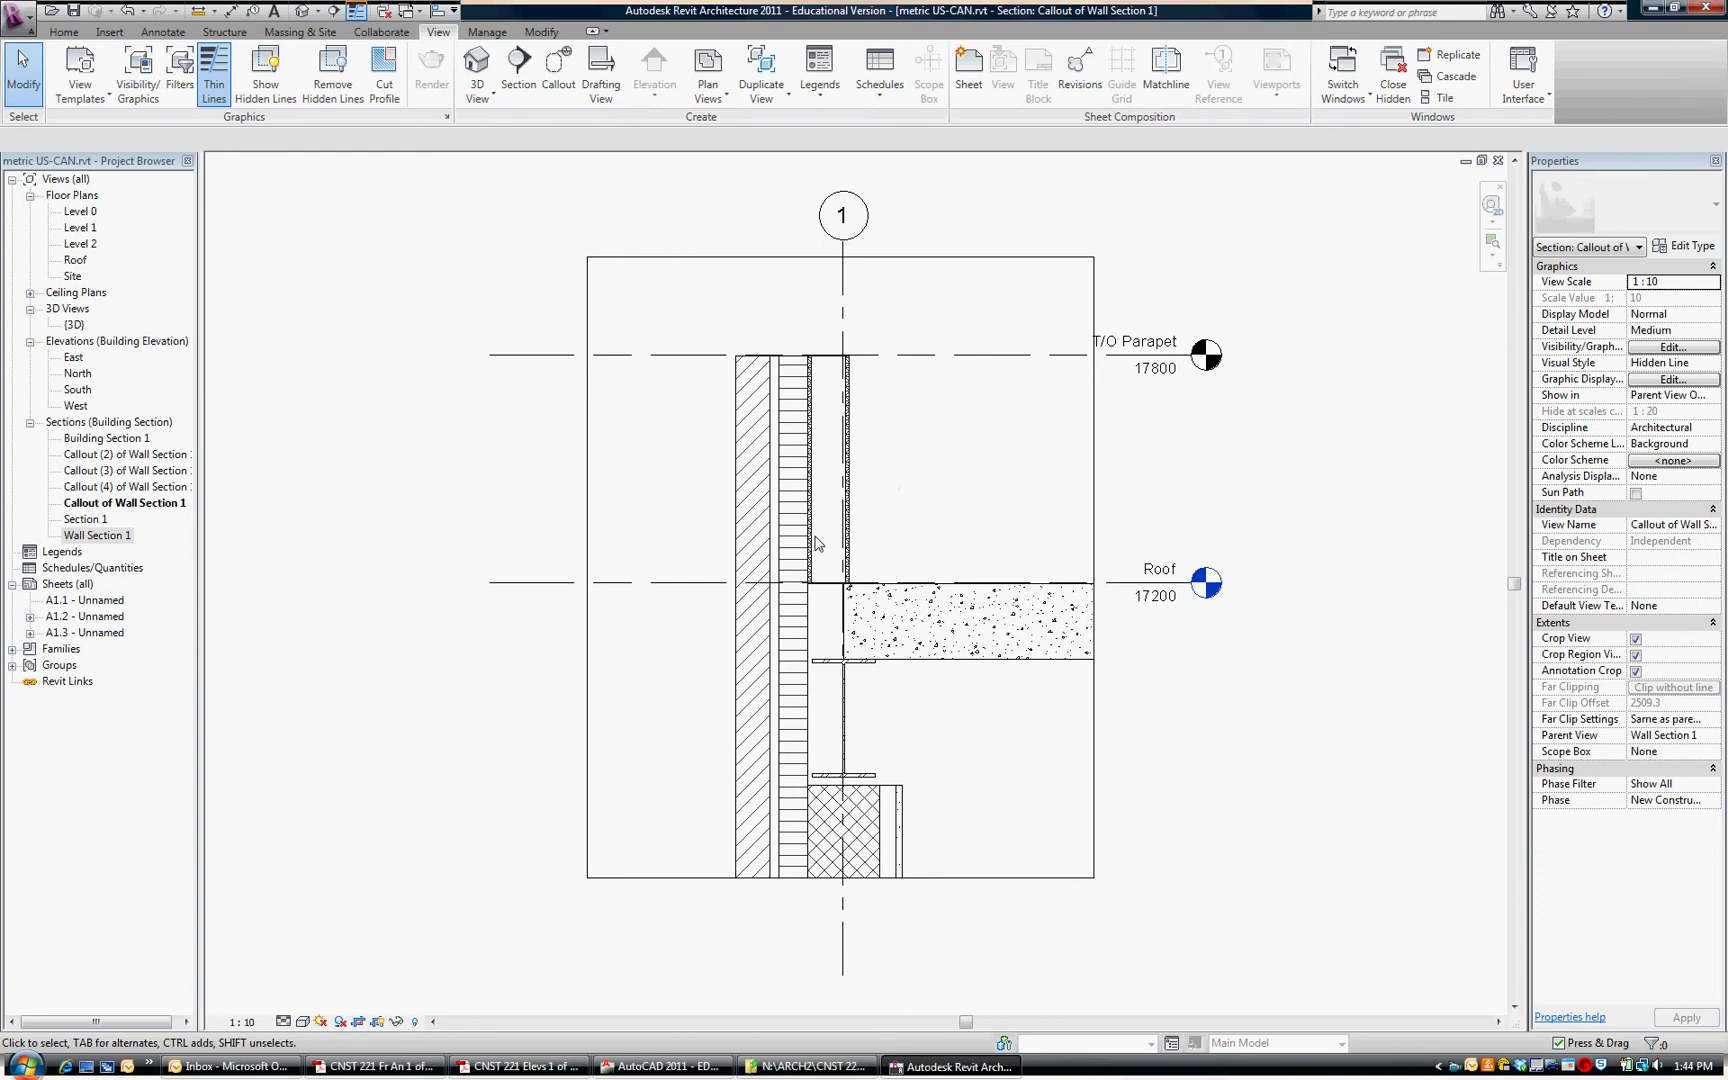
{"action": "left_click", "coordinate": [284, 1022]}
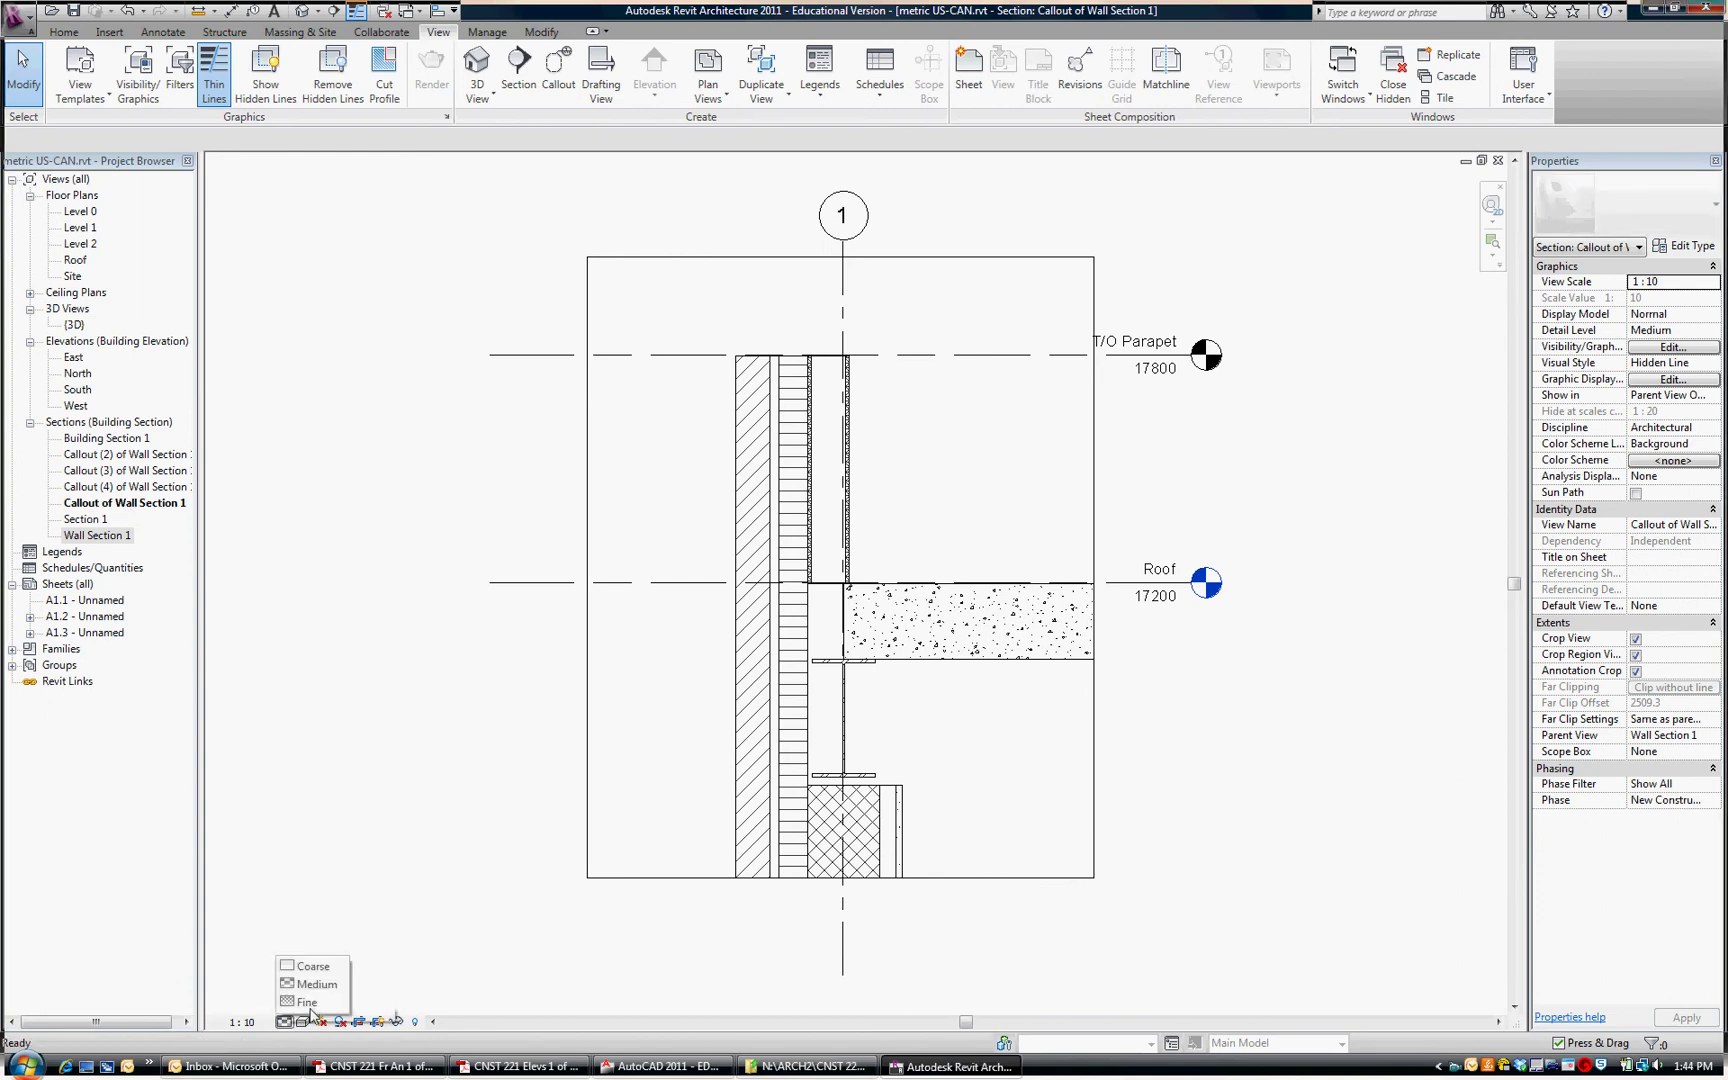
{"action": "left_click", "coordinate": [303, 997]}
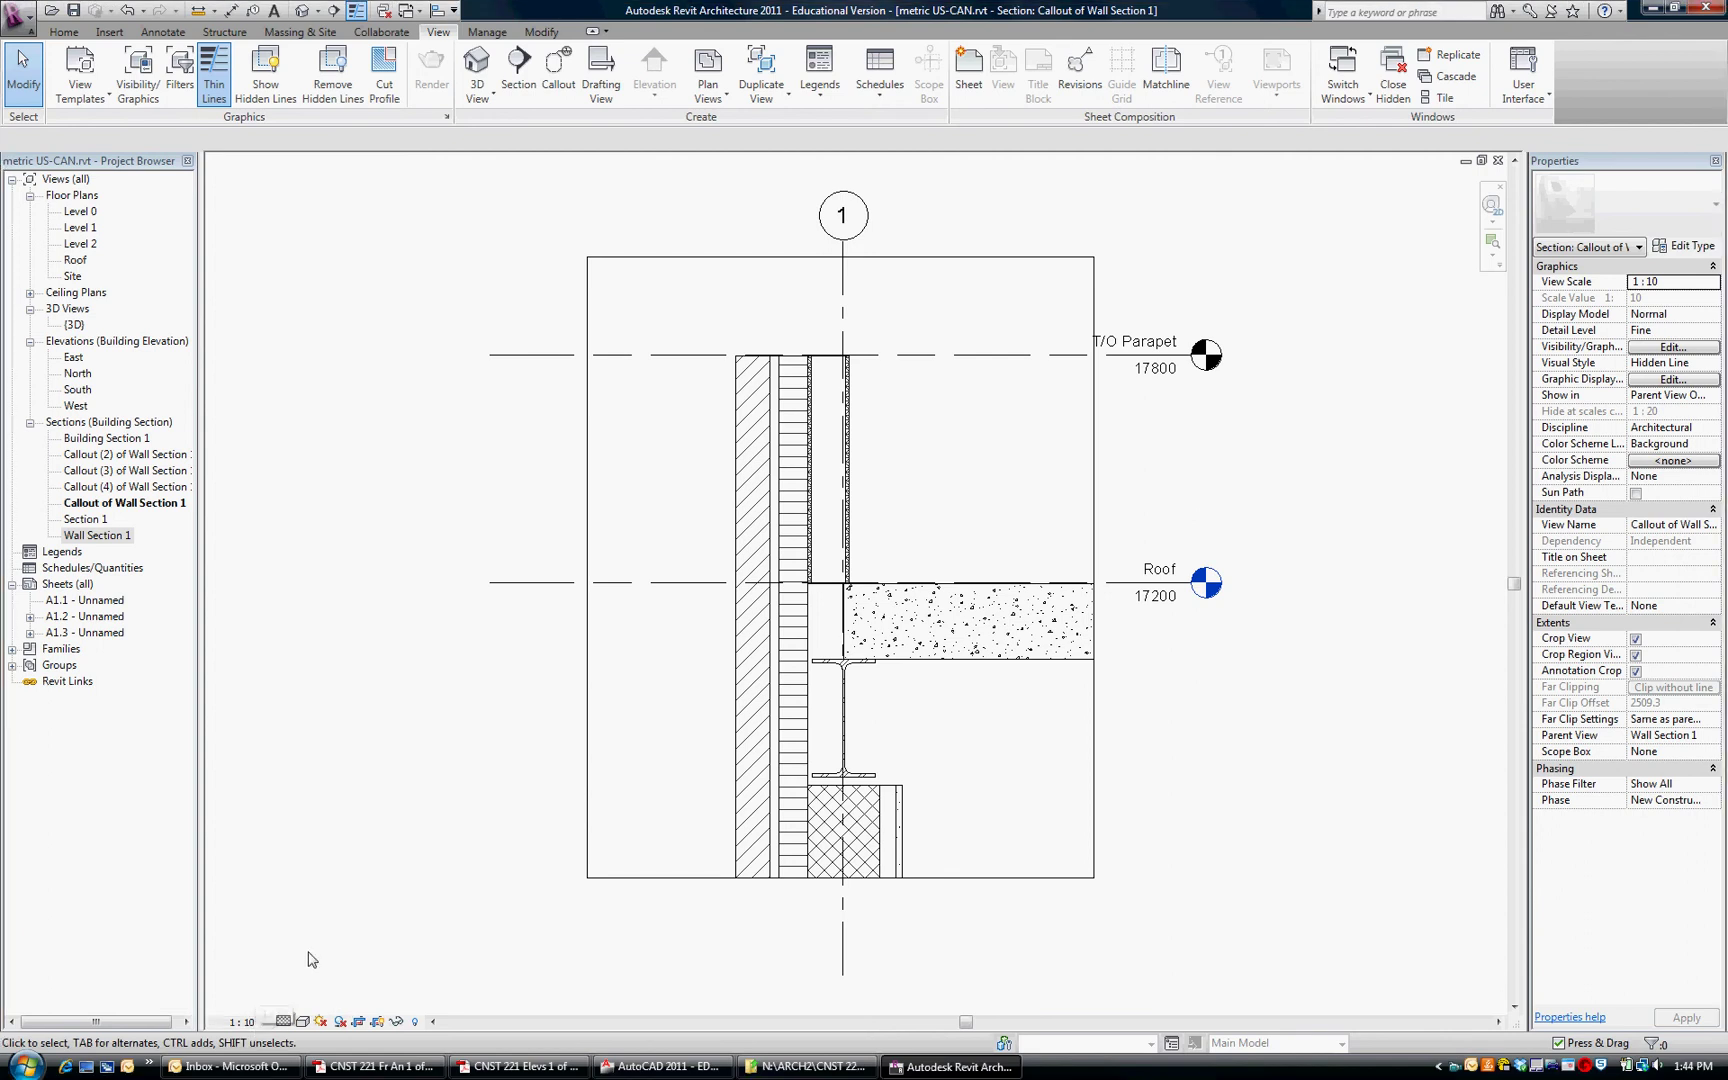
{"action": "middle_click_drag", "start_coordinate": [926, 513], "coordinate": [893, 454]}
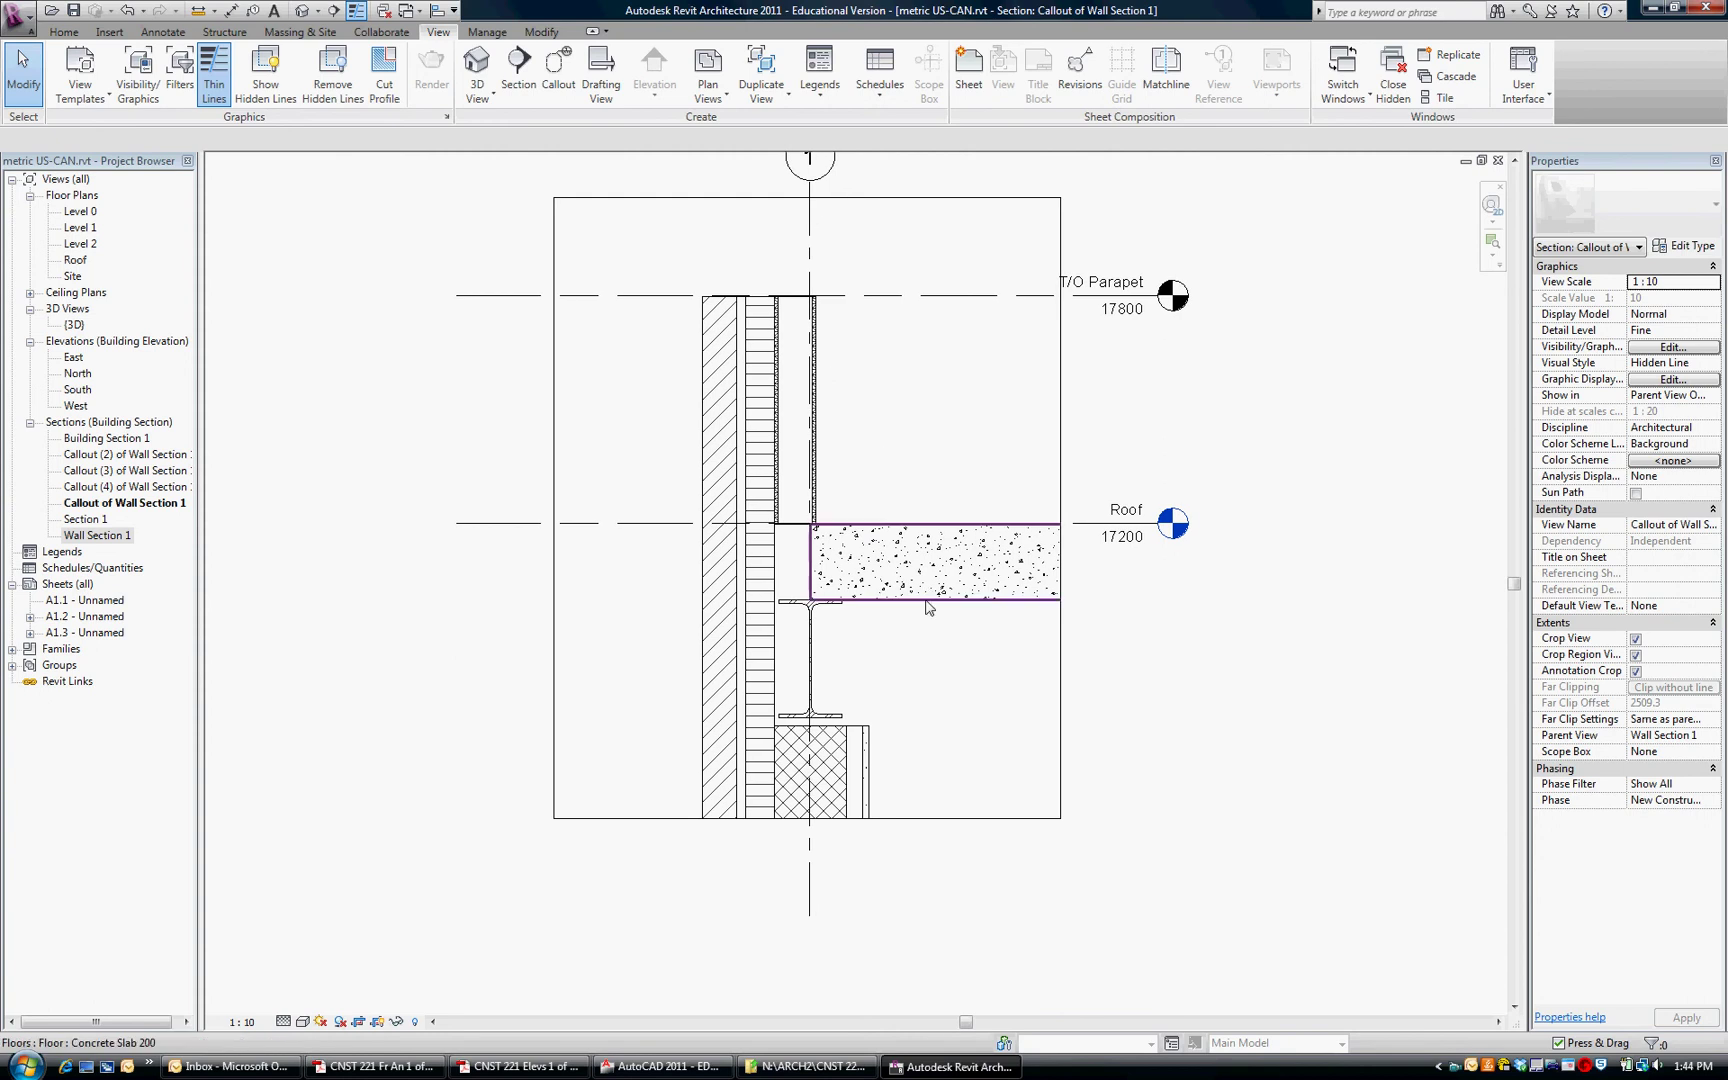
{"action": "scroll", "coordinate": [845, 470], "scroll_direction": "down", "scroll_amount": 3}
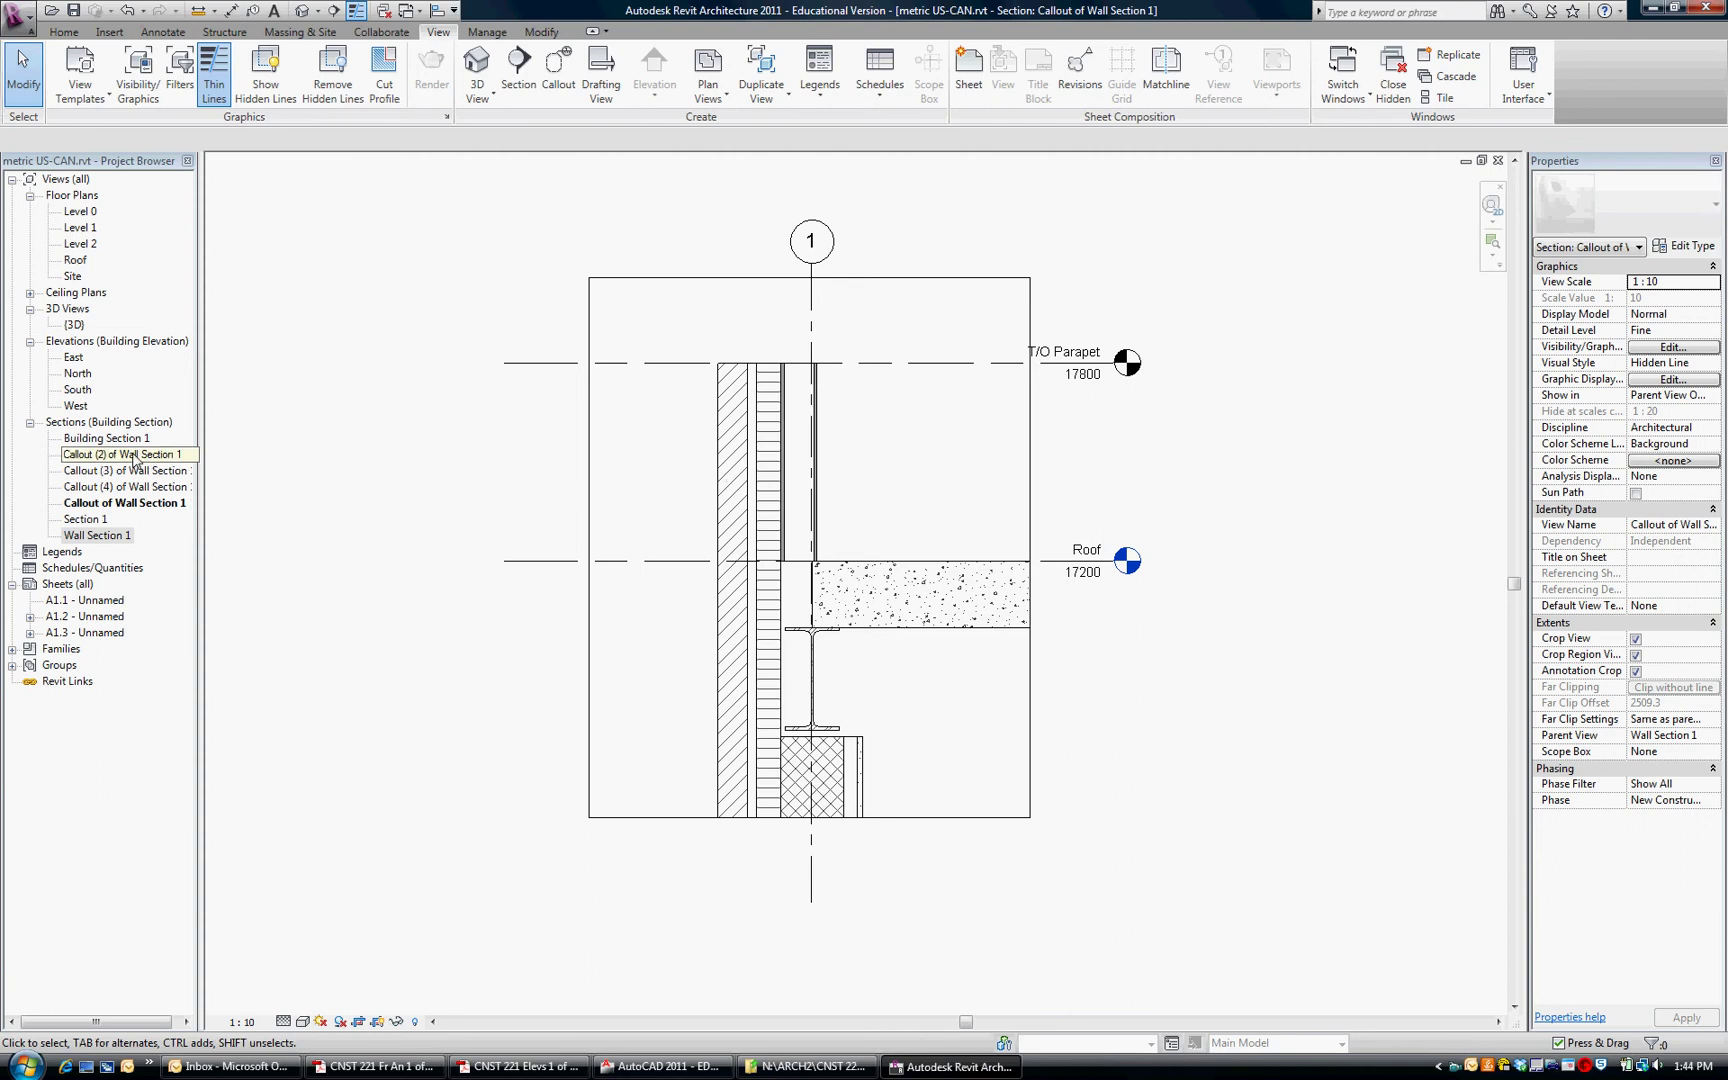
- Rename the roof callout view to 'Detail Roof'
{"action": "double_click", "coordinate": [137, 456]}
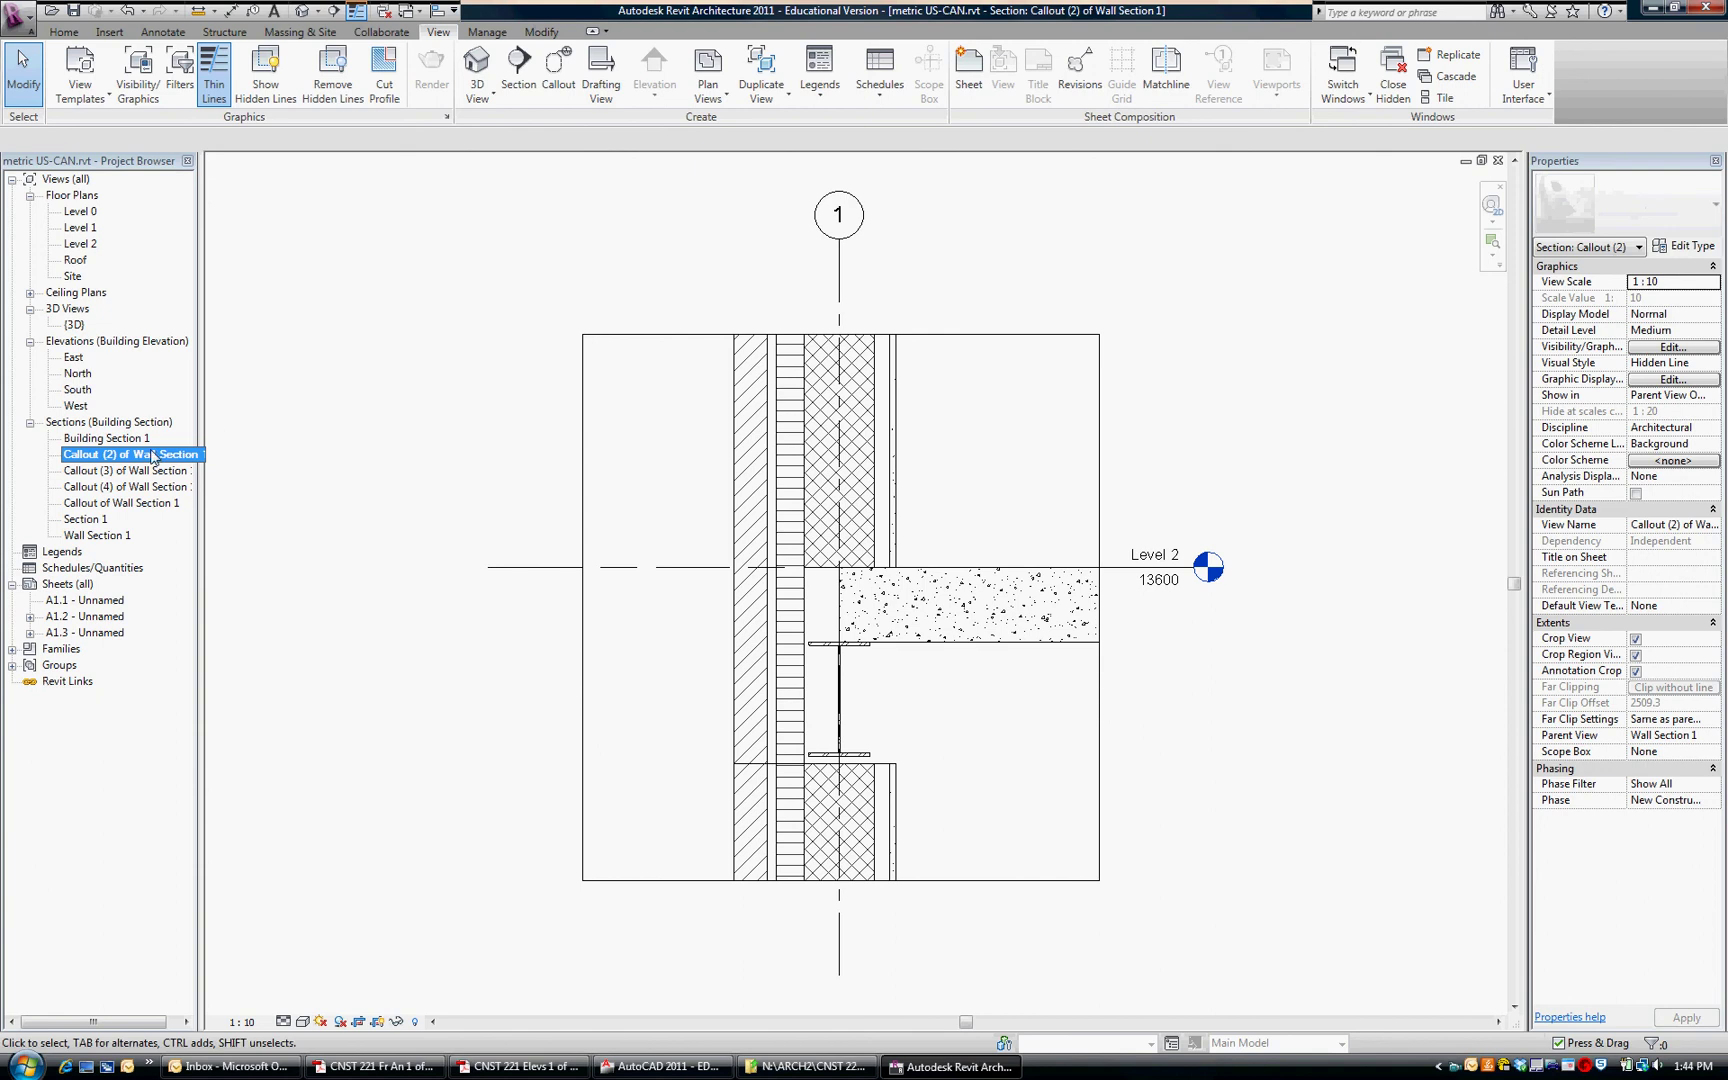
{"action": "double_click", "coordinate": [125, 504]}
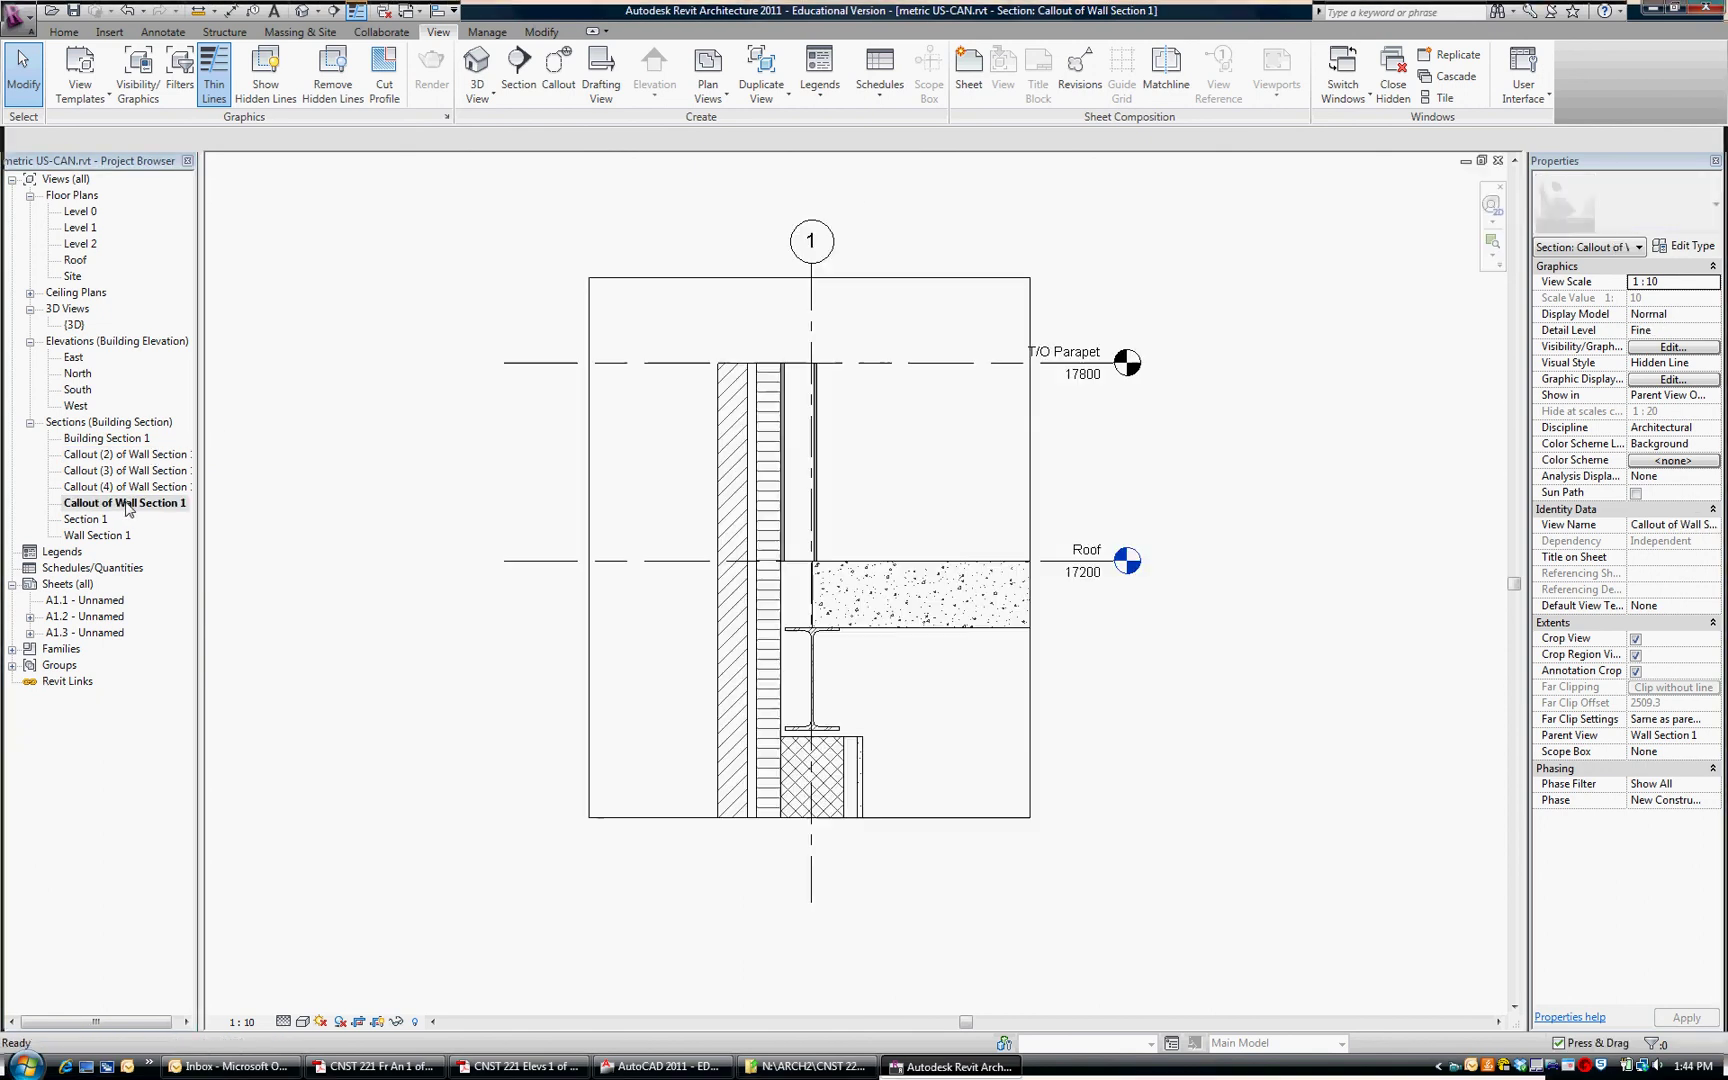
{"action": "right_click", "coordinate": [127, 505]}
{"action": "left_click", "coordinate": [180, 792]}
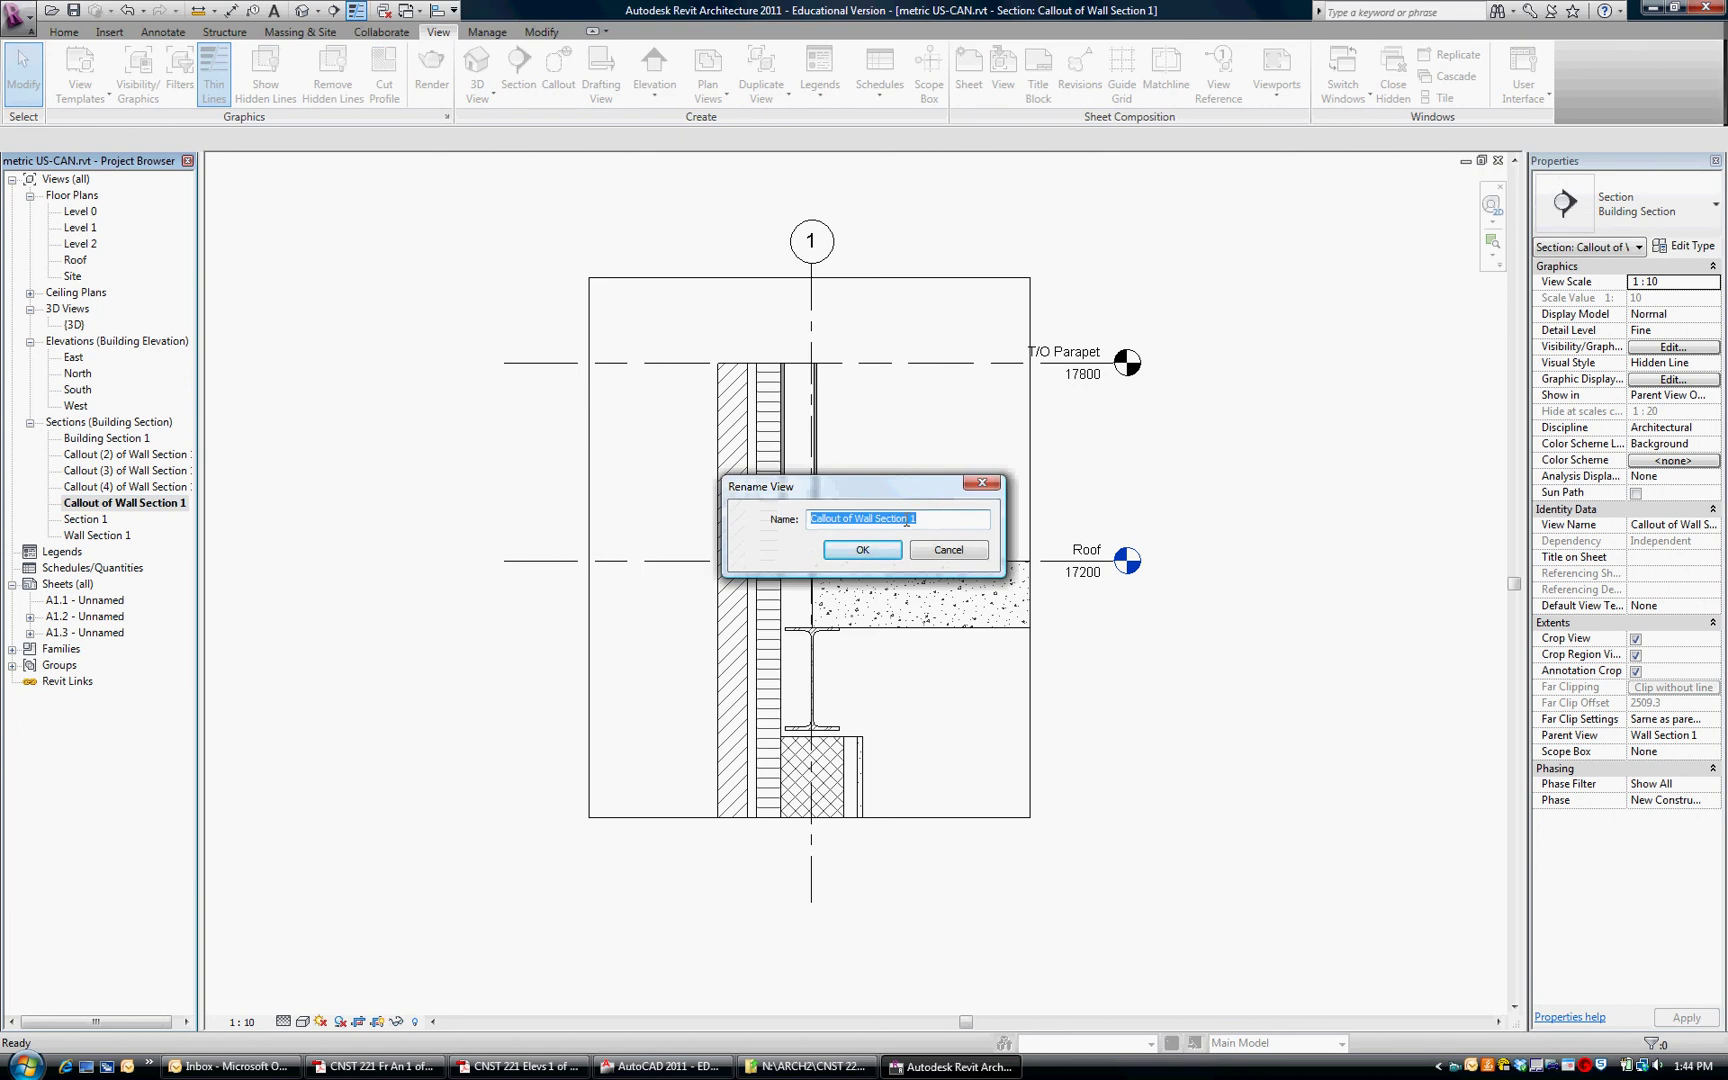
{"action": "type", "text": "De"}
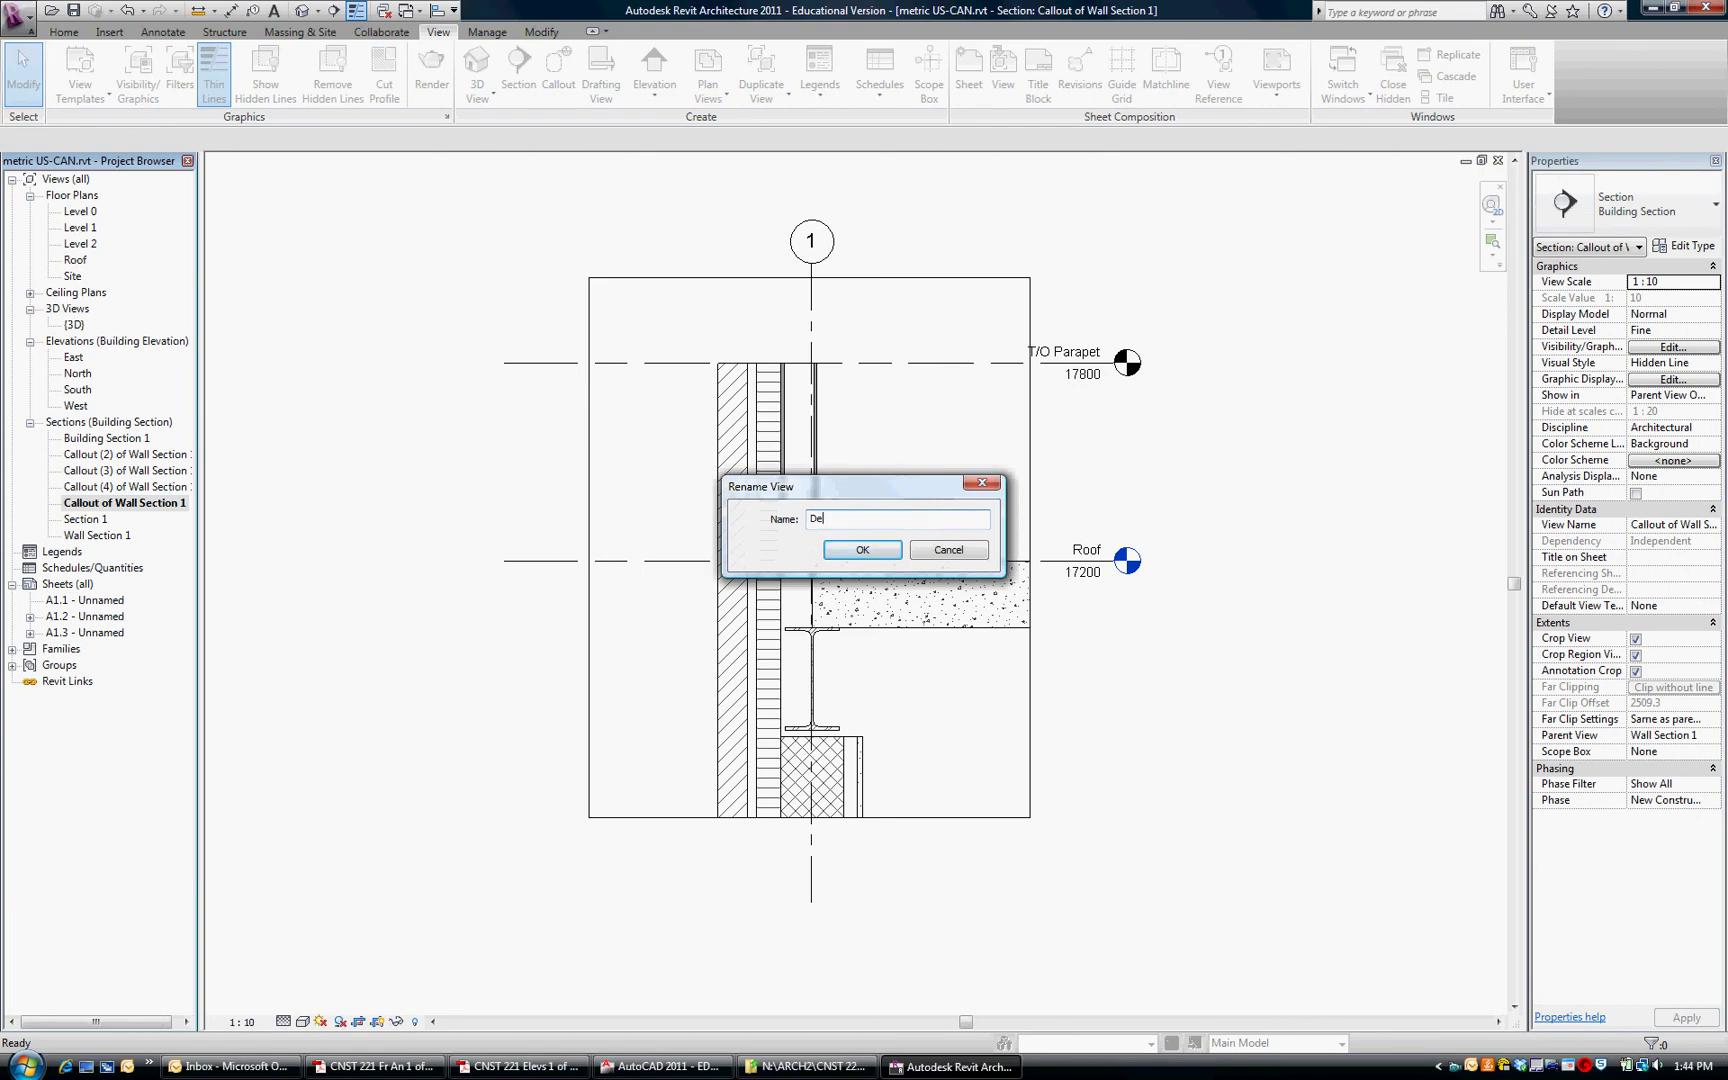
{"action": "type", "text": "tail roof"}
{"action": "left_click", "coordinate": [840, 518]}
{"action": "key", "text": "BackSpace"}
{"action": "type", "text": "R"}
{"action": "left_click", "coordinate": [855, 550]}
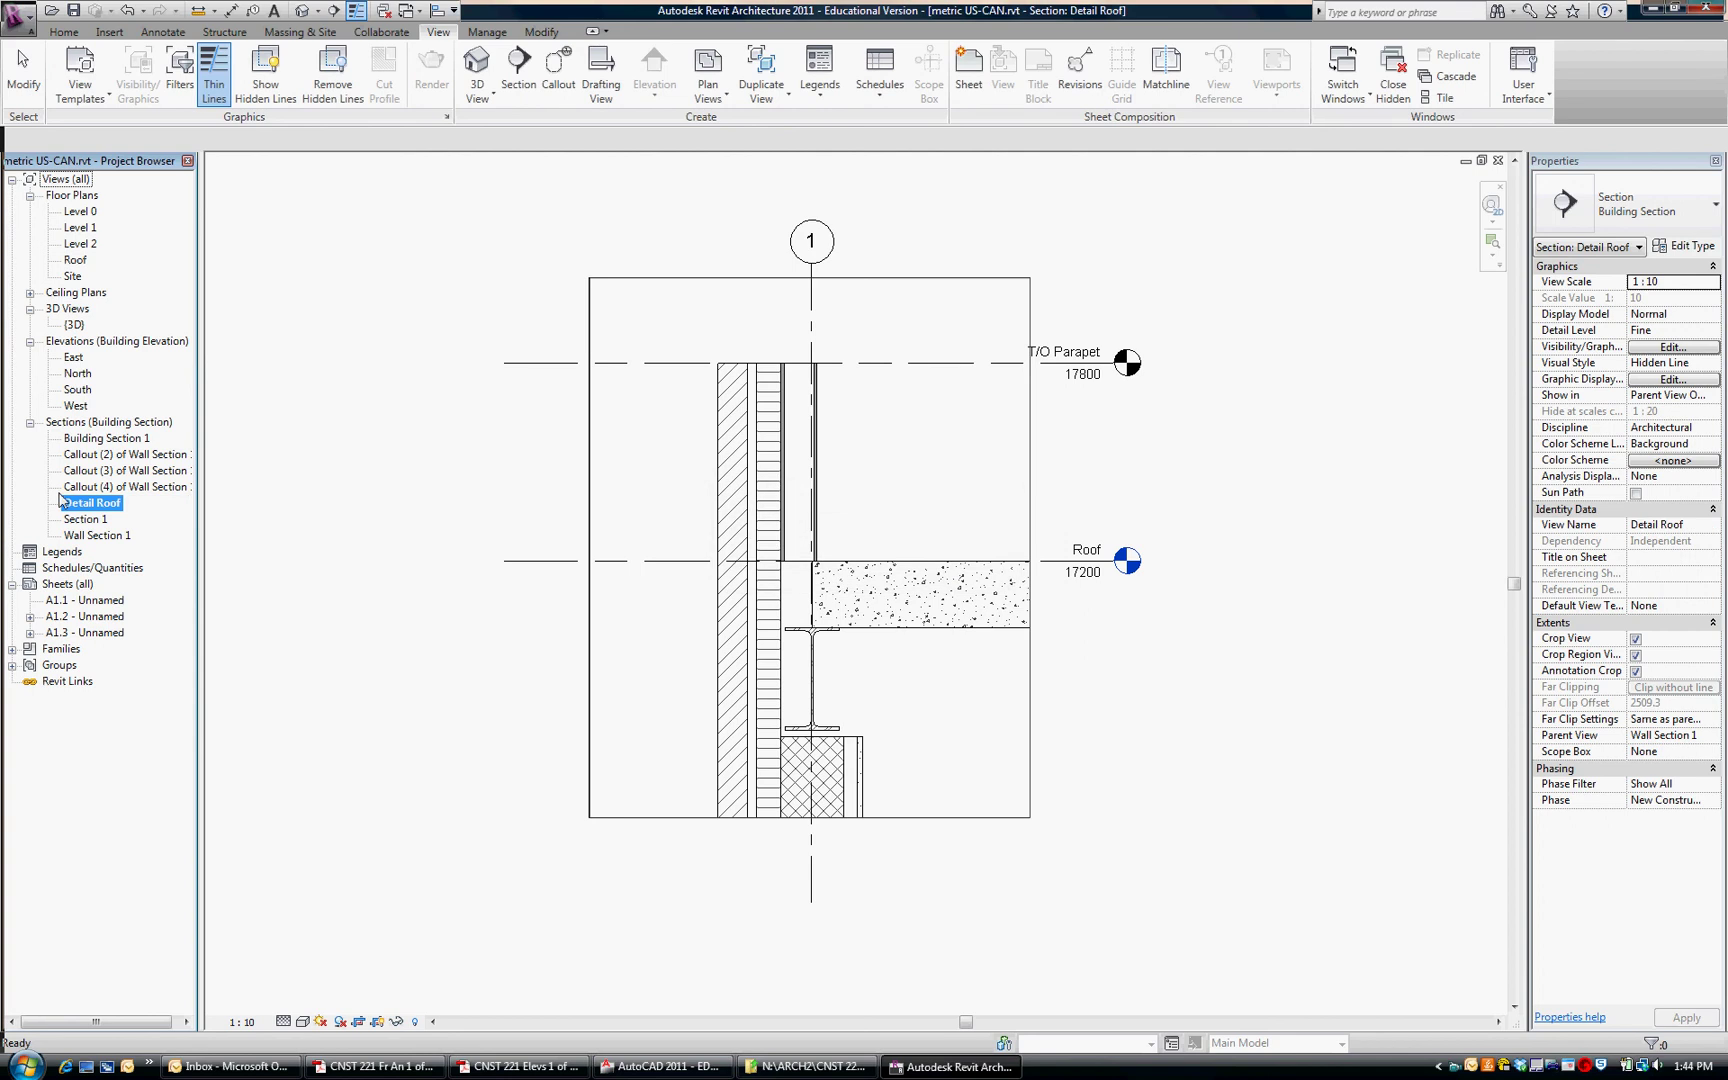
- Set Callout (2) of Wall Section 1 to Fine detail and rename it 'Detail Level 2'
{"action": "double_click", "coordinate": [125, 454]}
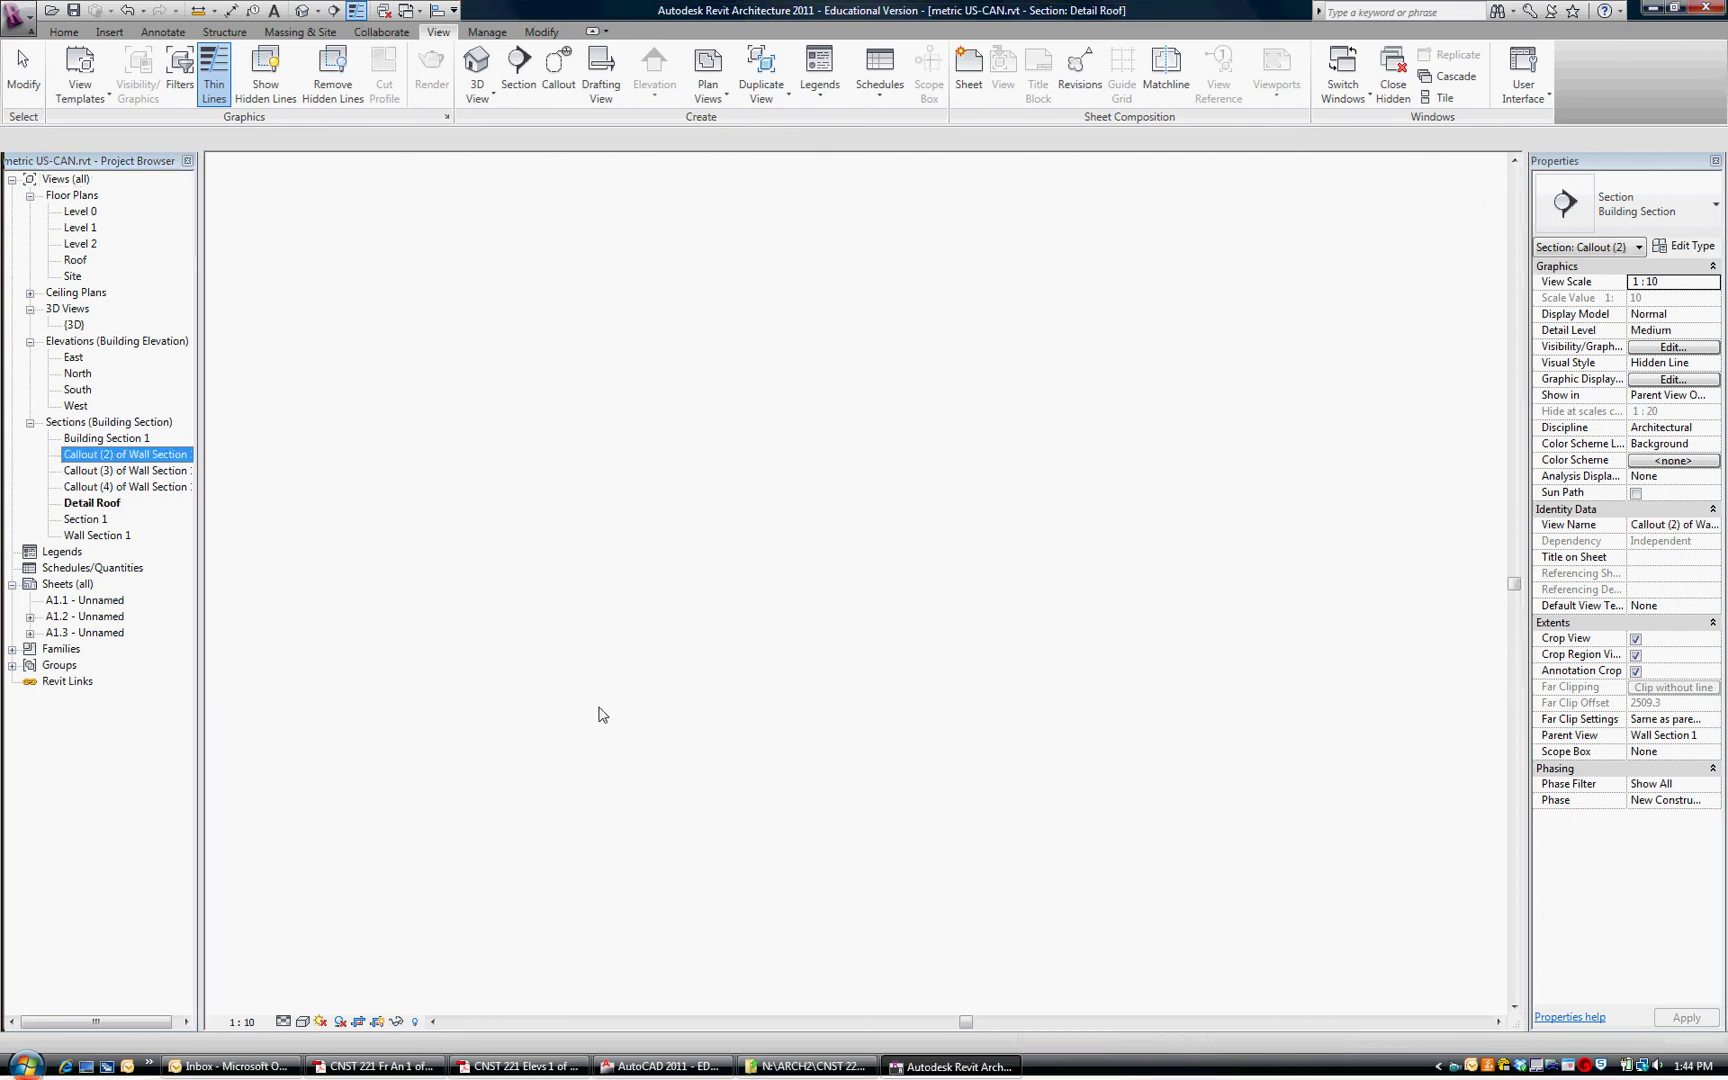
{"action": "left_click", "coordinate": [284, 1021]}
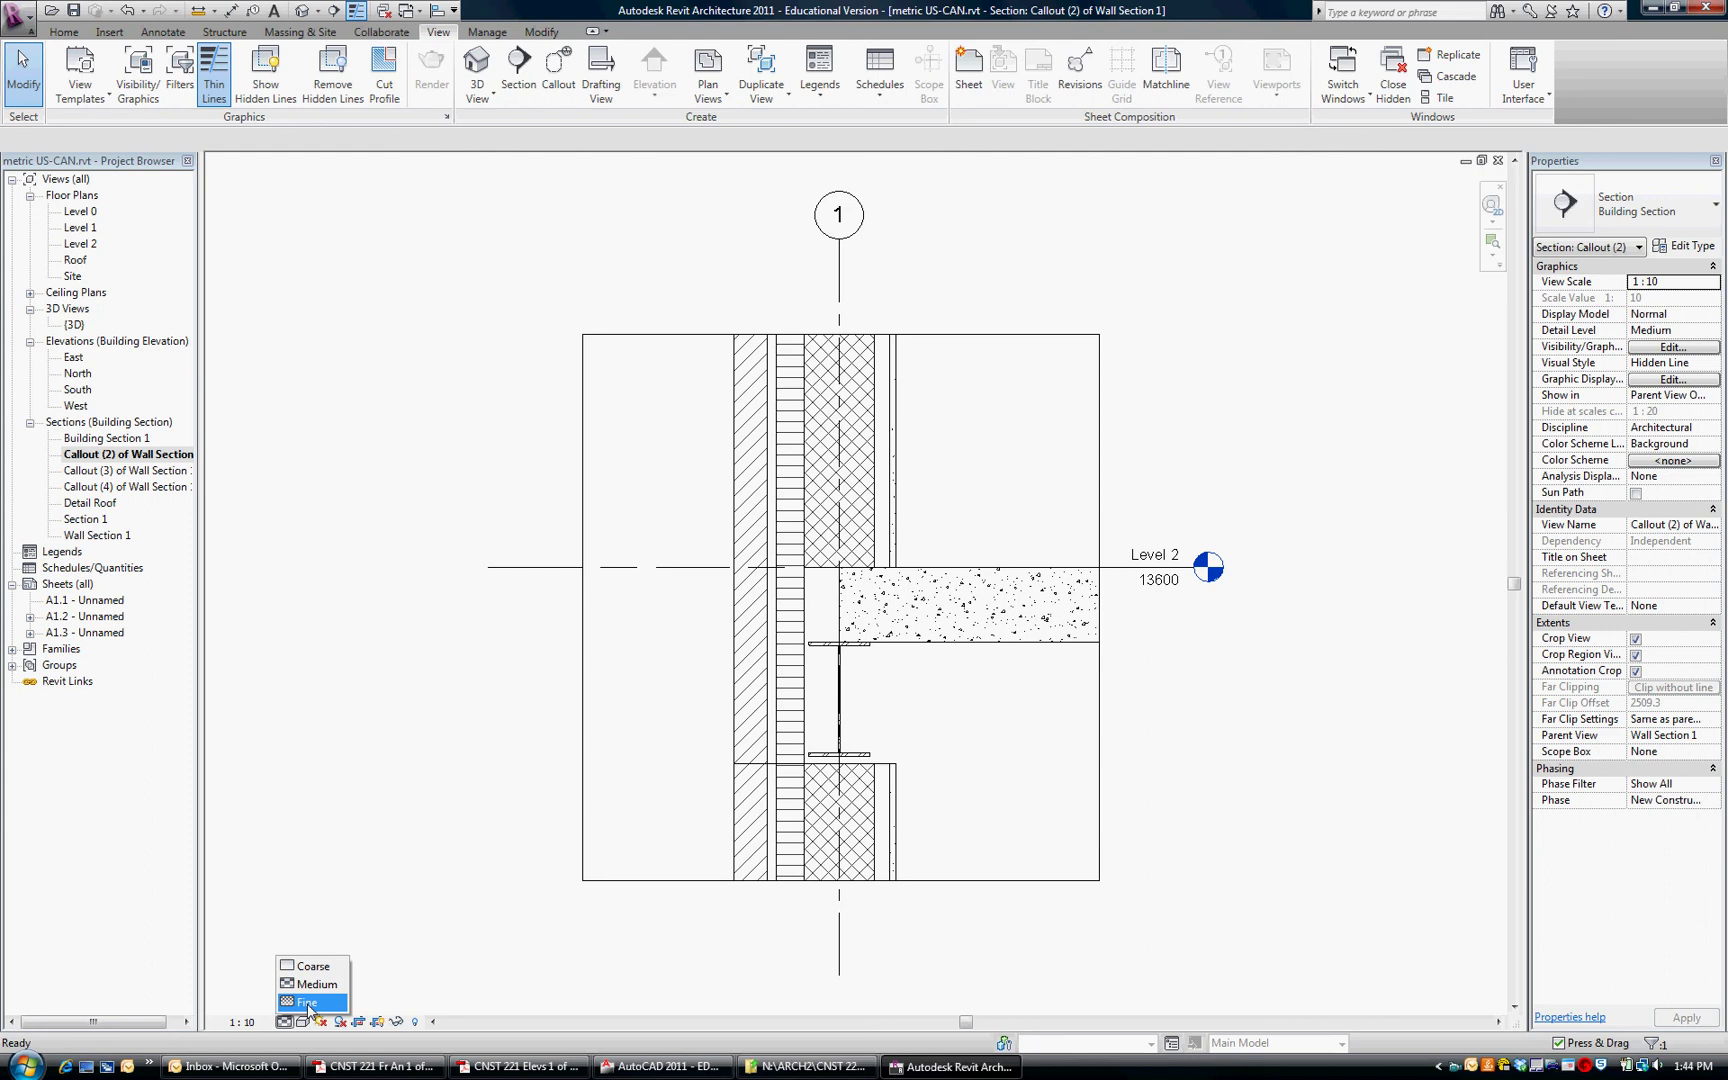
{"action": "left_click", "coordinate": [309, 1002]}
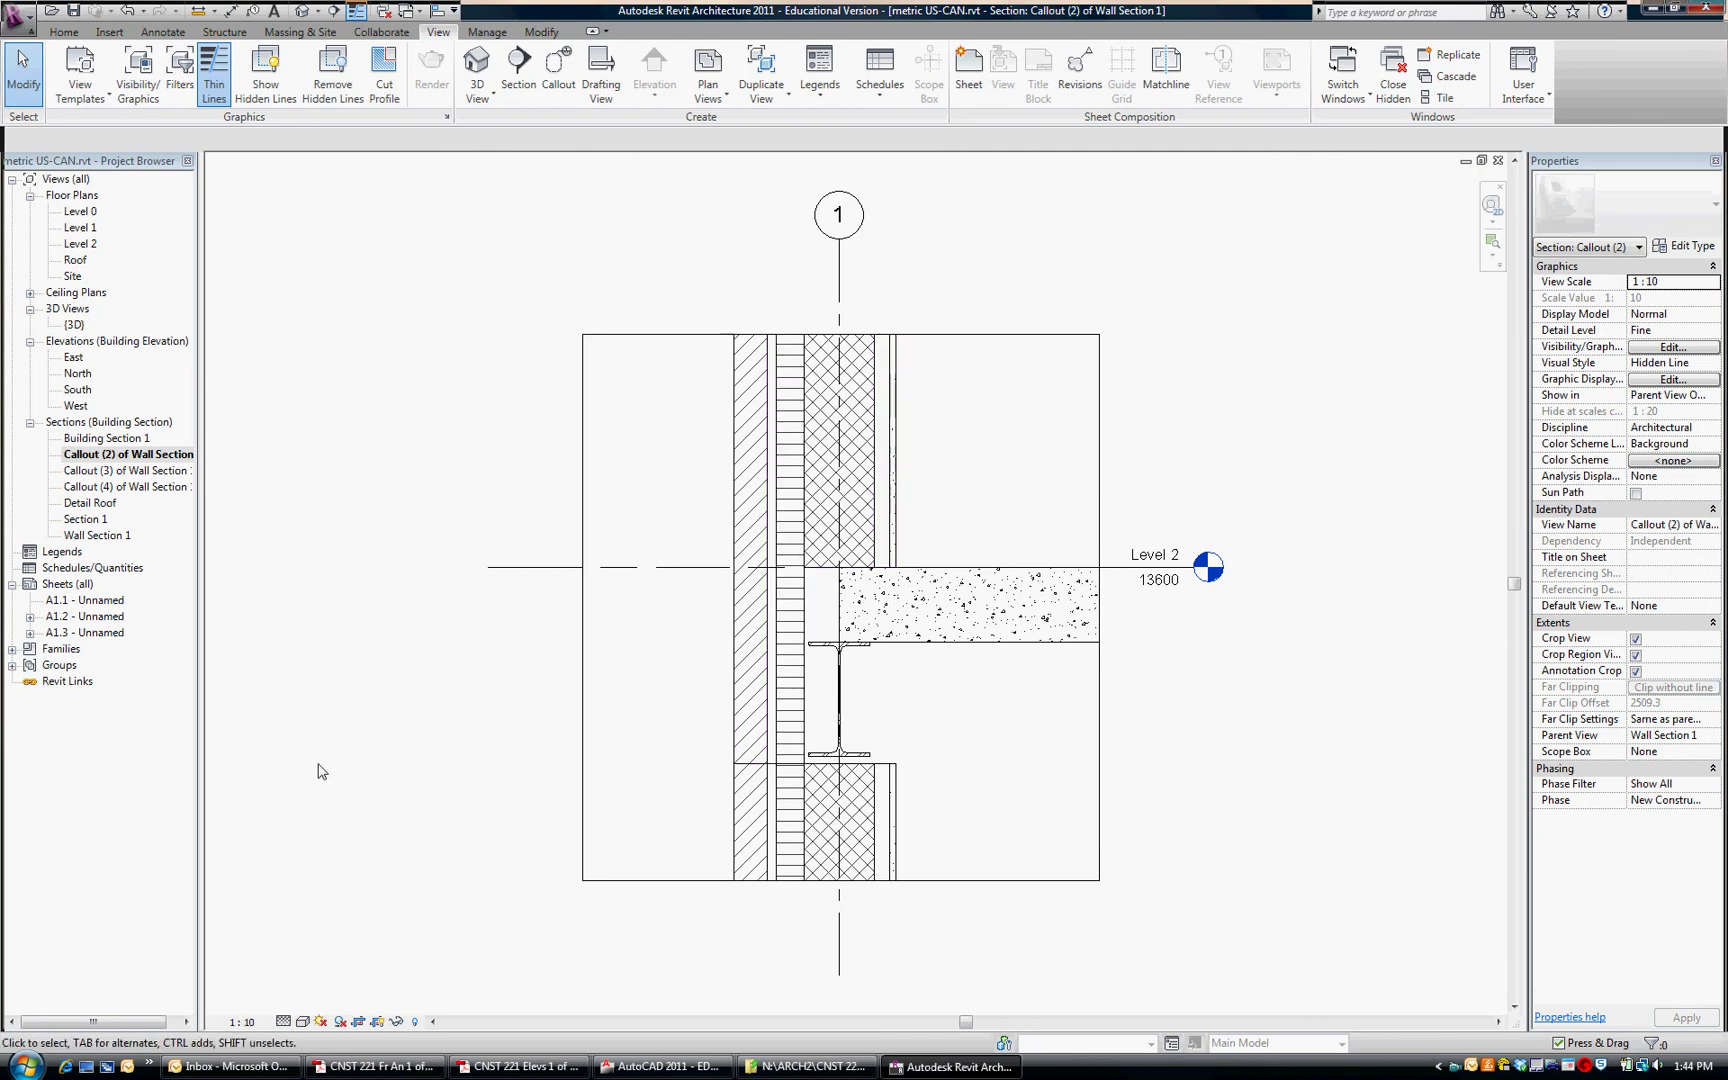
{"action": "right_click", "coordinate": [155, 454]}
{"action": "left_click", "coordinate": [207, 742]}
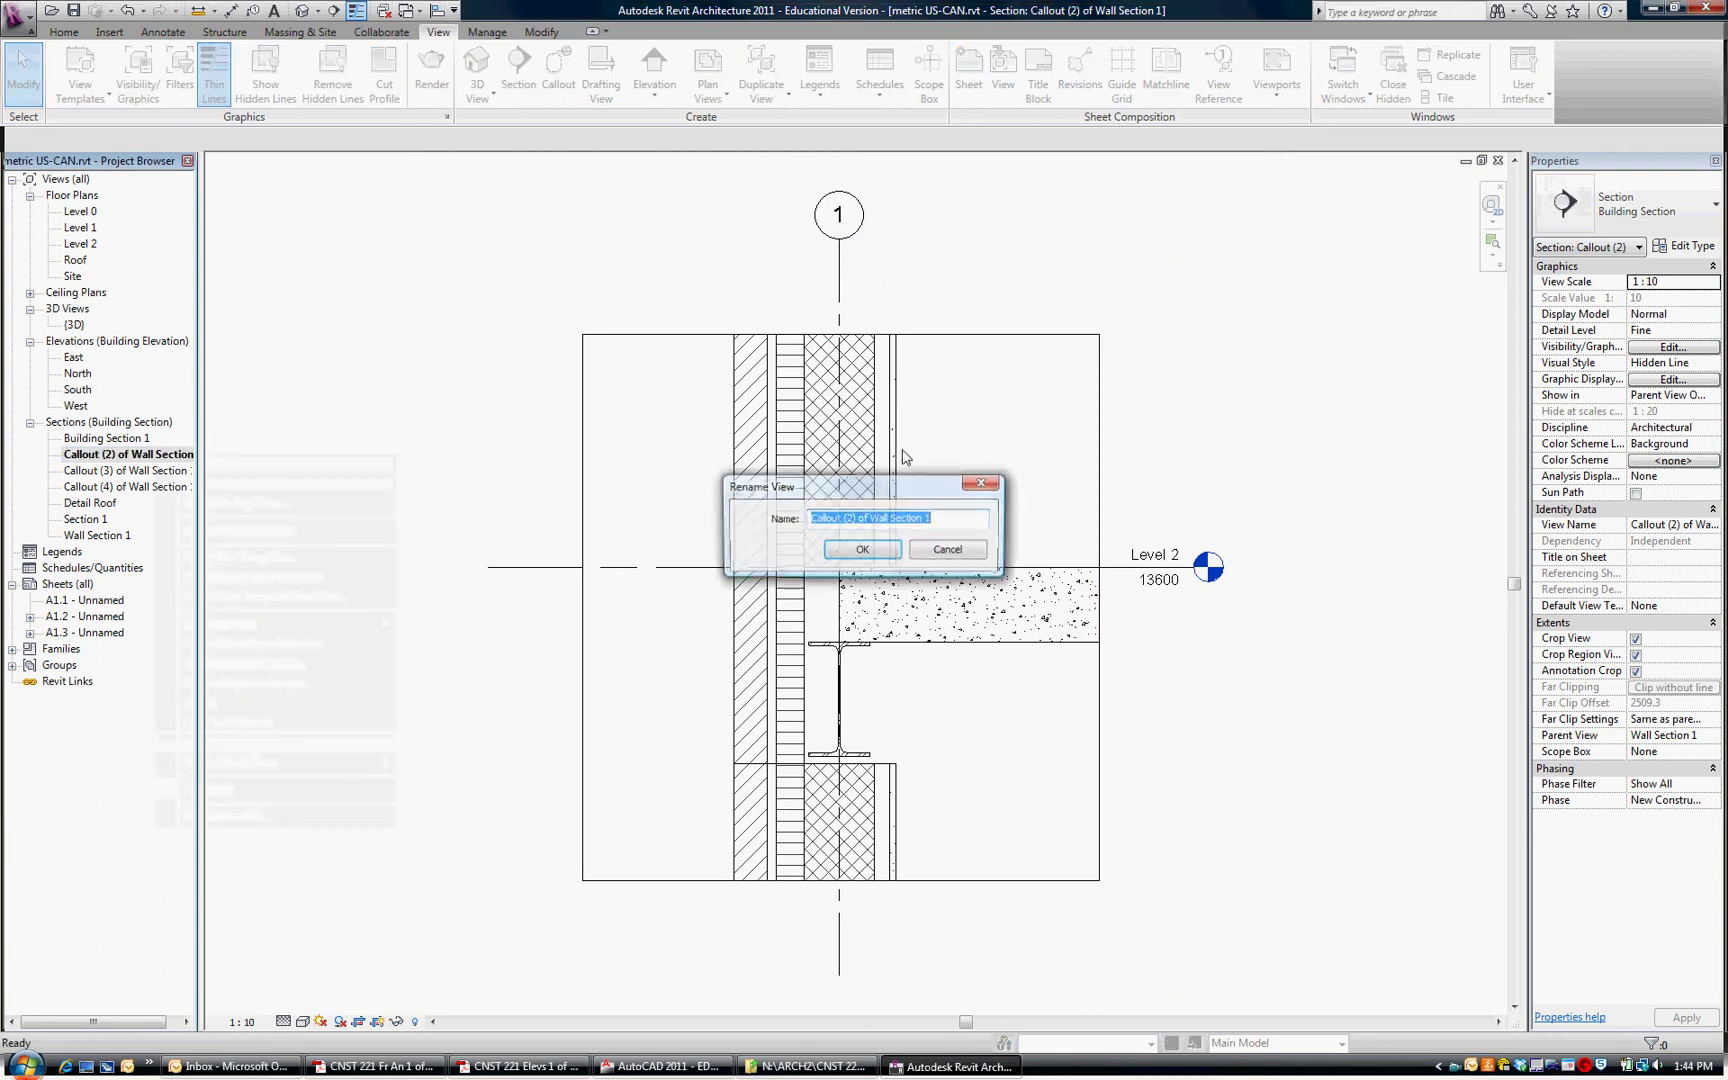
{"action": "type", "text": "Detail L"}
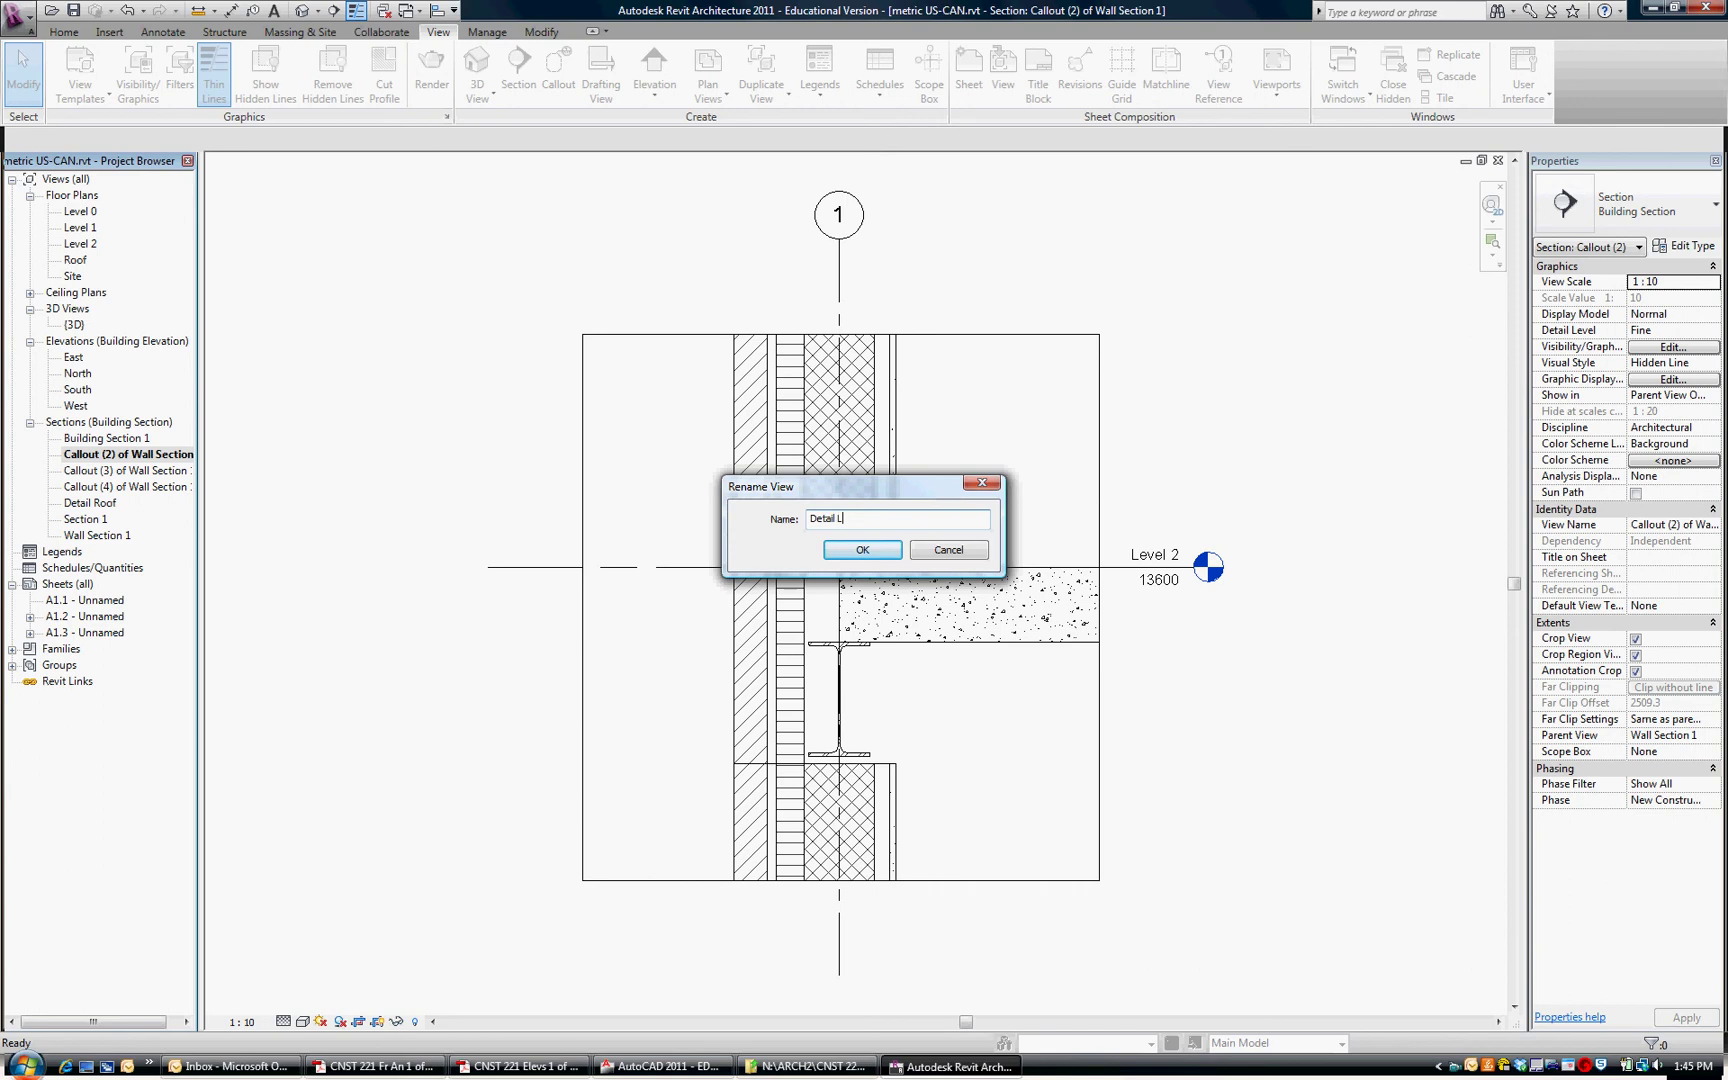
{"action": "type", "text": "evel 2"}
{"action": "left_click", "coordinate": [877, 555]}
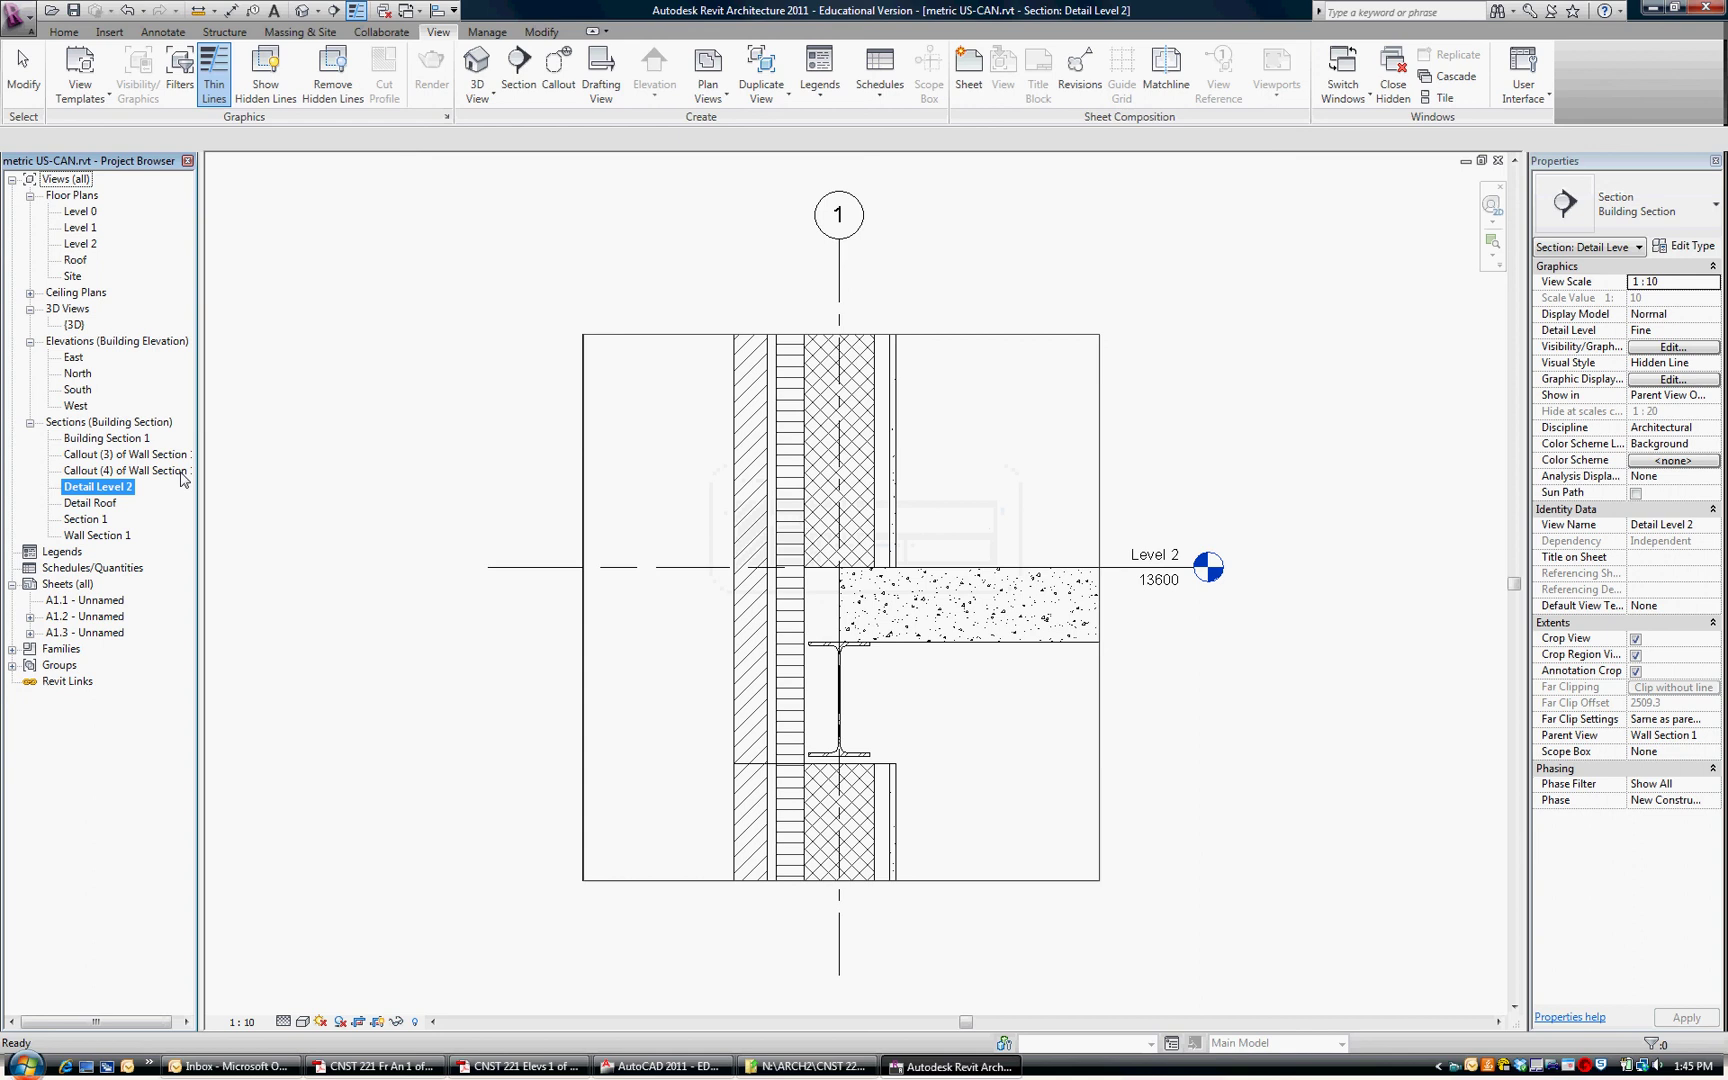
- Set Callout (3) of Wall Section 1 to Fine detail and rename it 'Detail Level 1'
{"action": "double_click", "coordinate": [150, 455]}
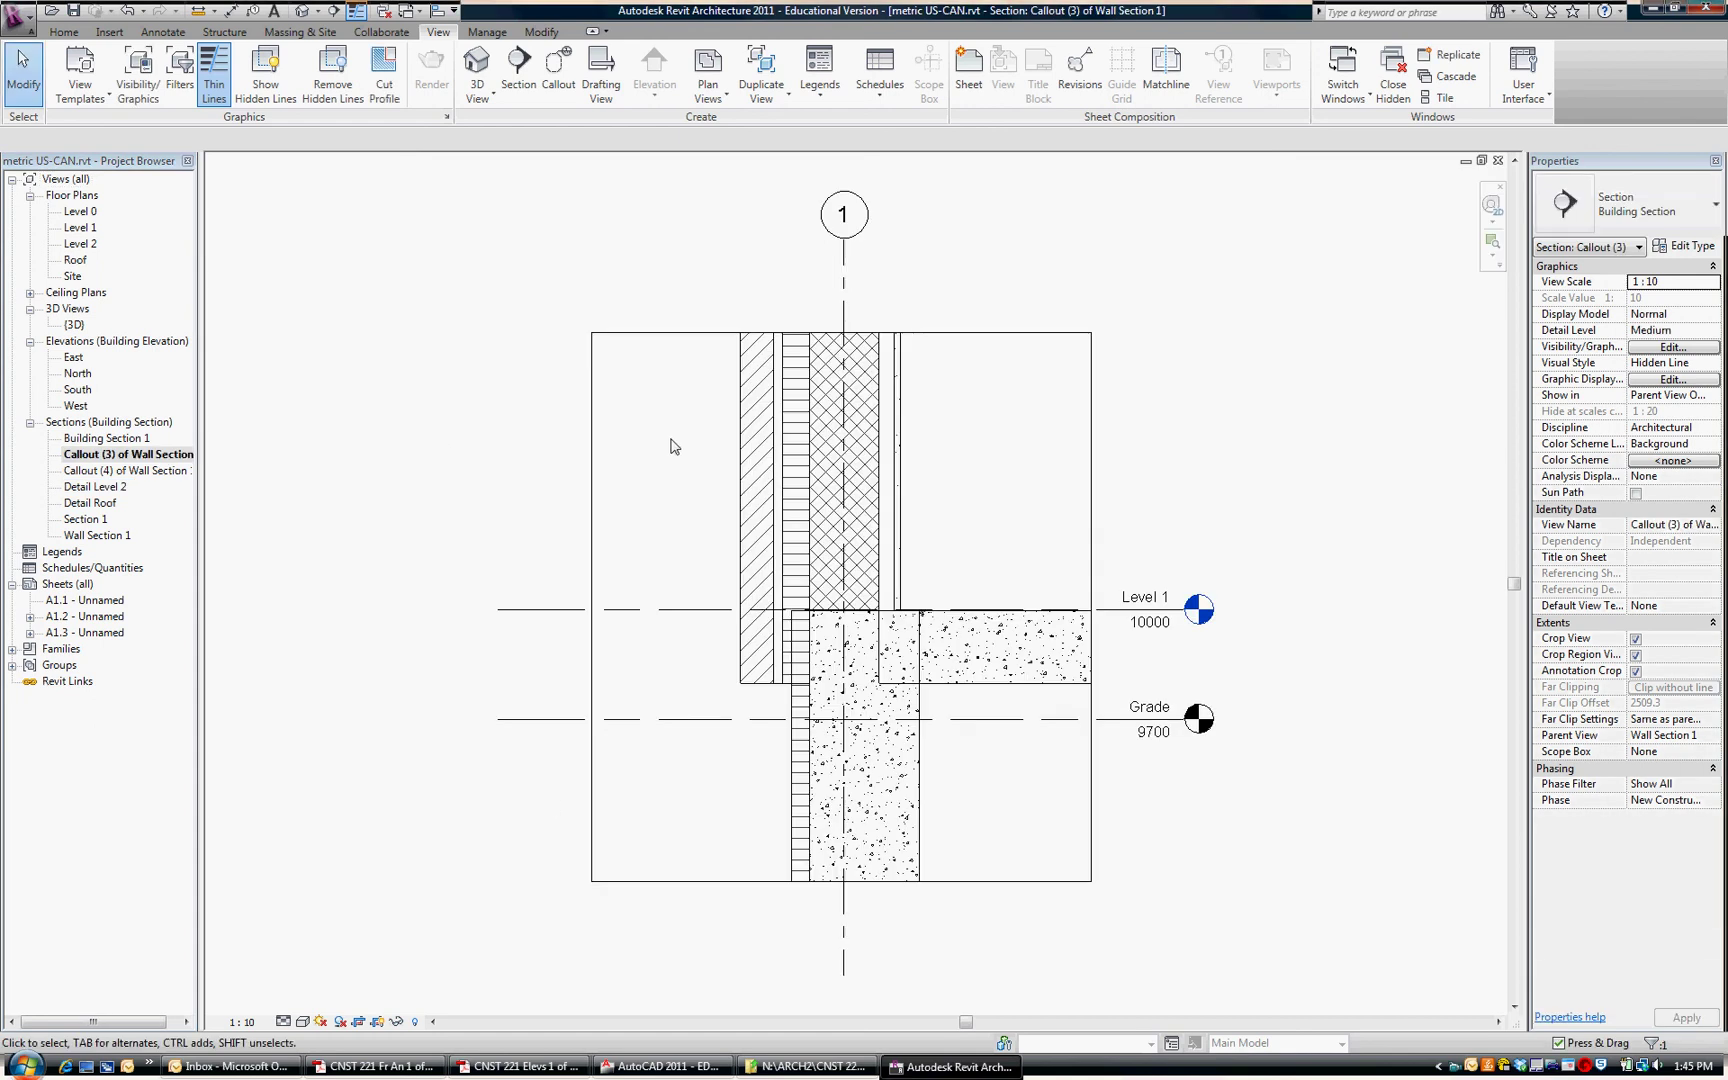
{"action": "left_click", "coordinate": [284, 1021]}
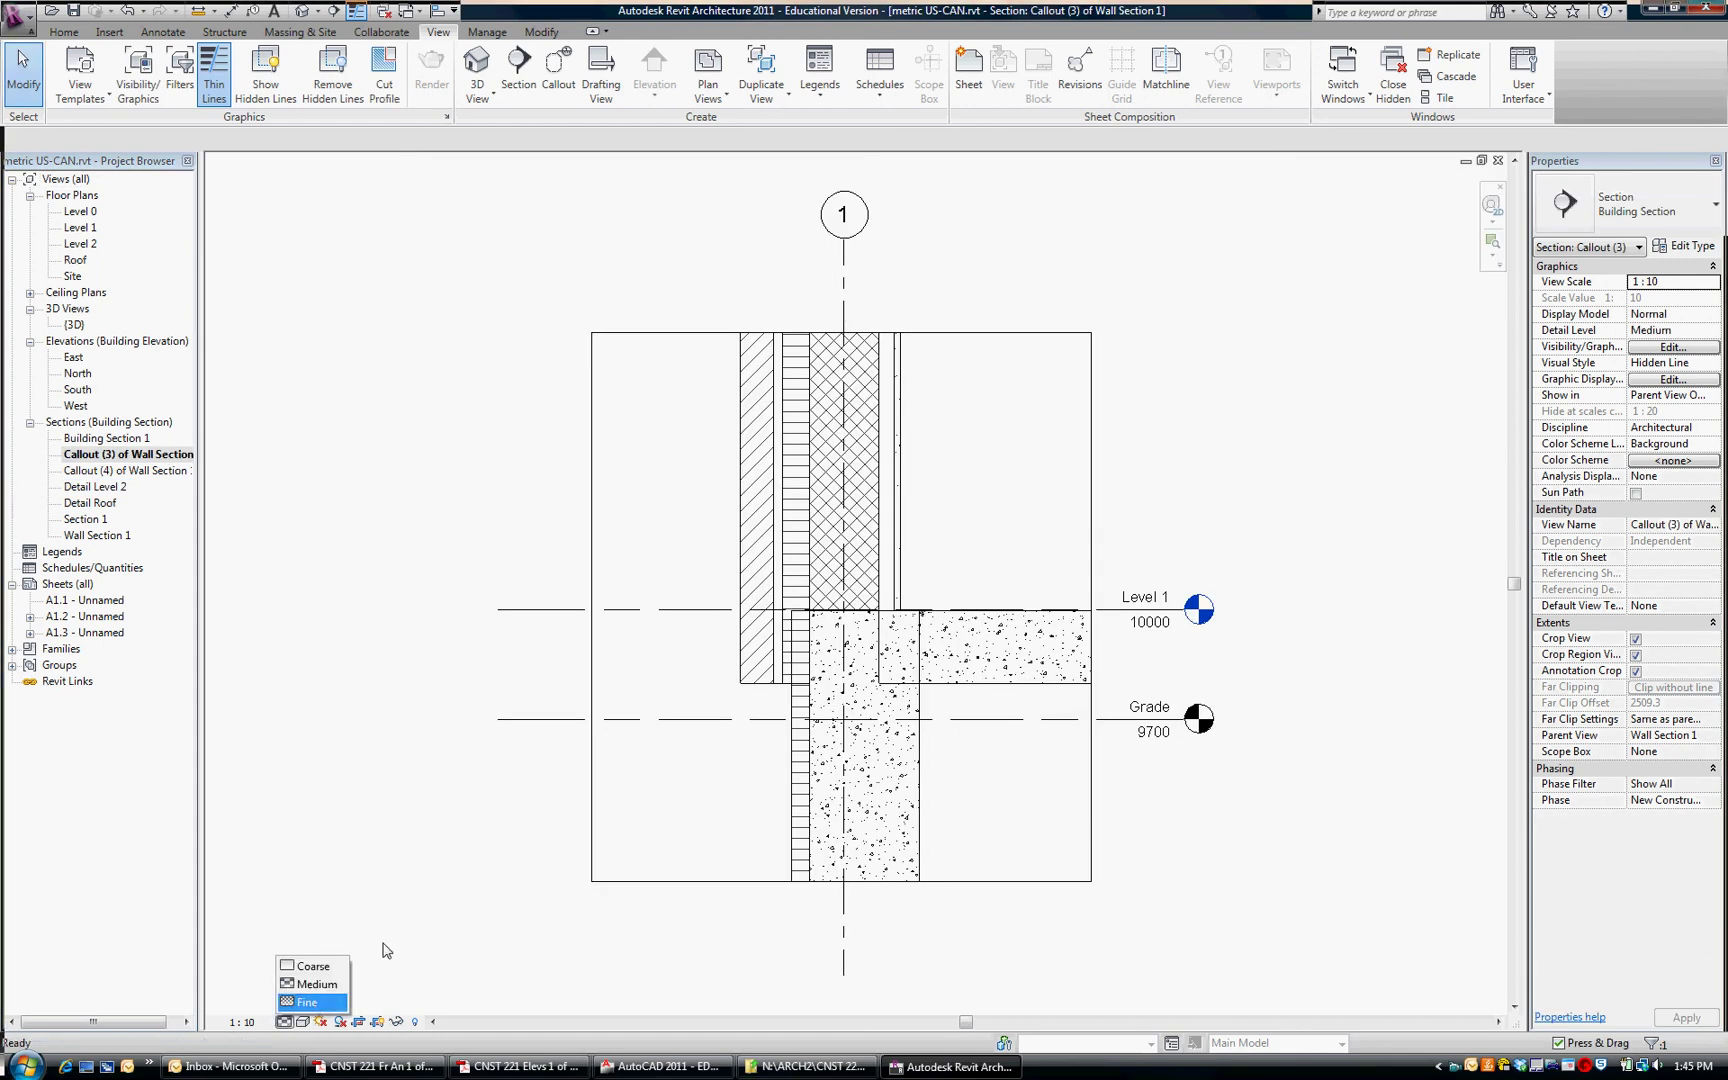
{"action": "left_click", "coordinate": [310, 996]}
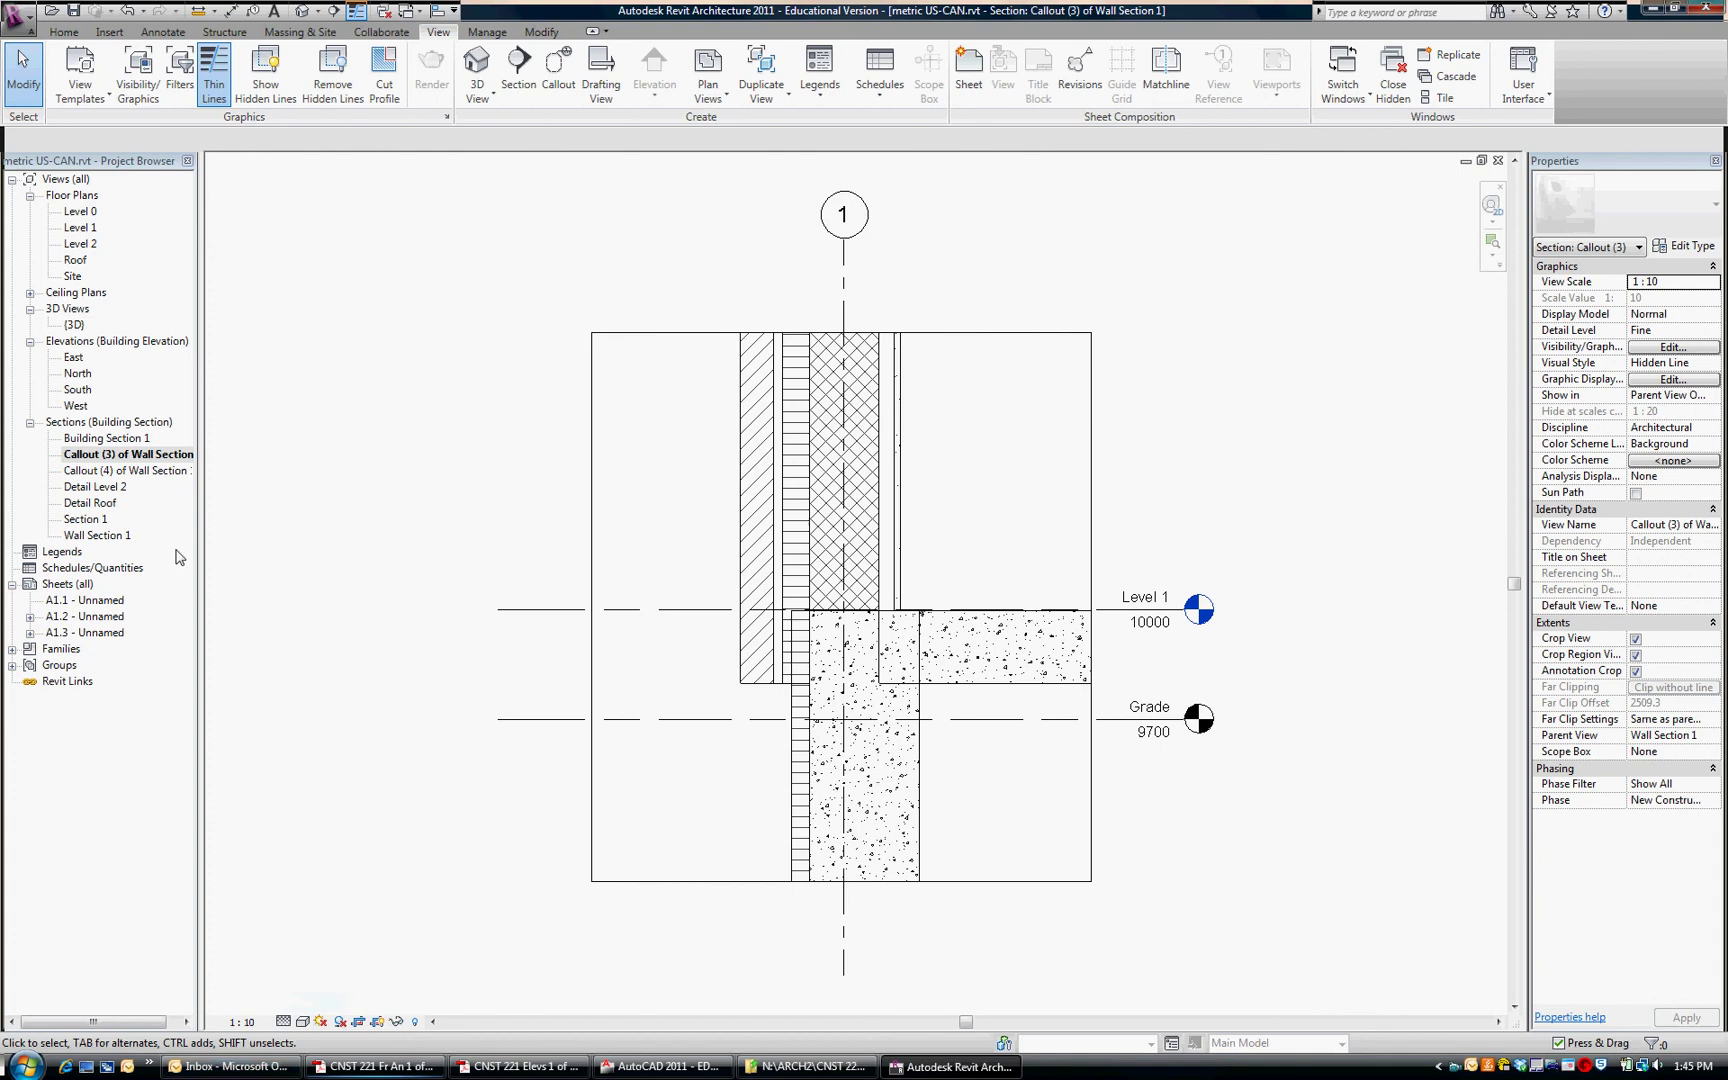
{"action": "right_click", "coordinate": [148, 455]}
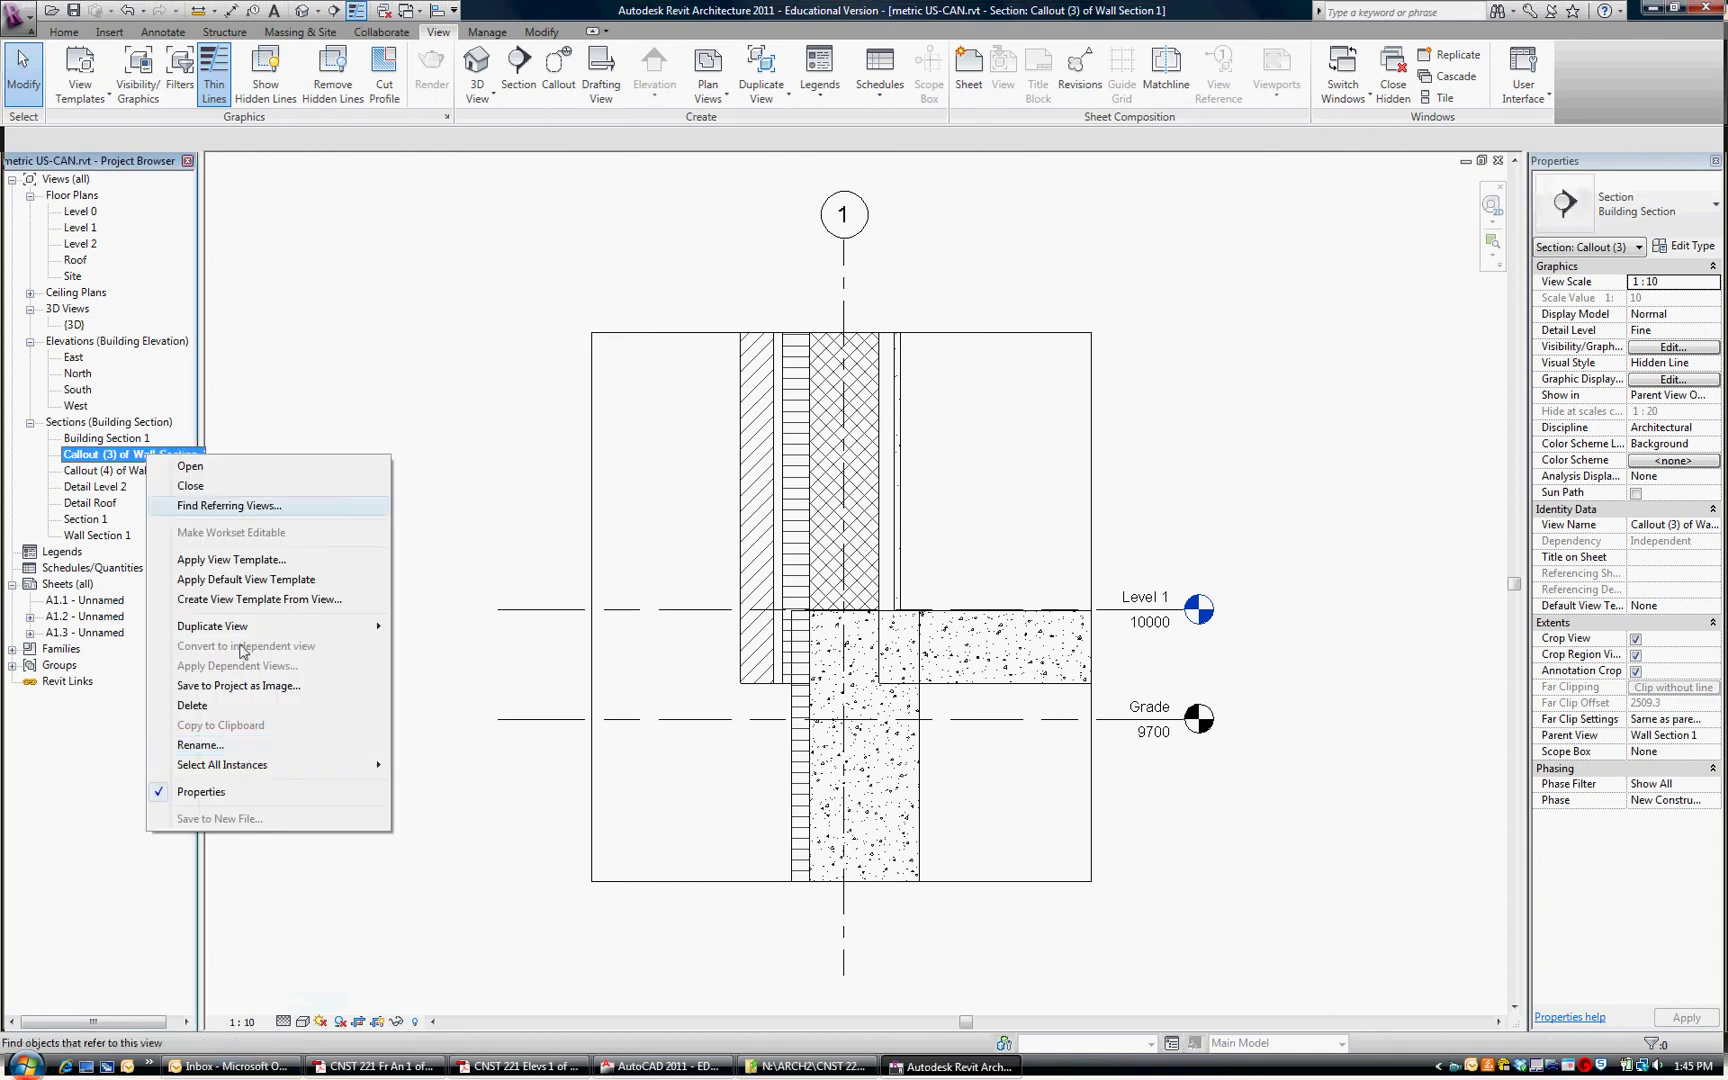
{"action": "left_click", "coordinate": [243, 753]}
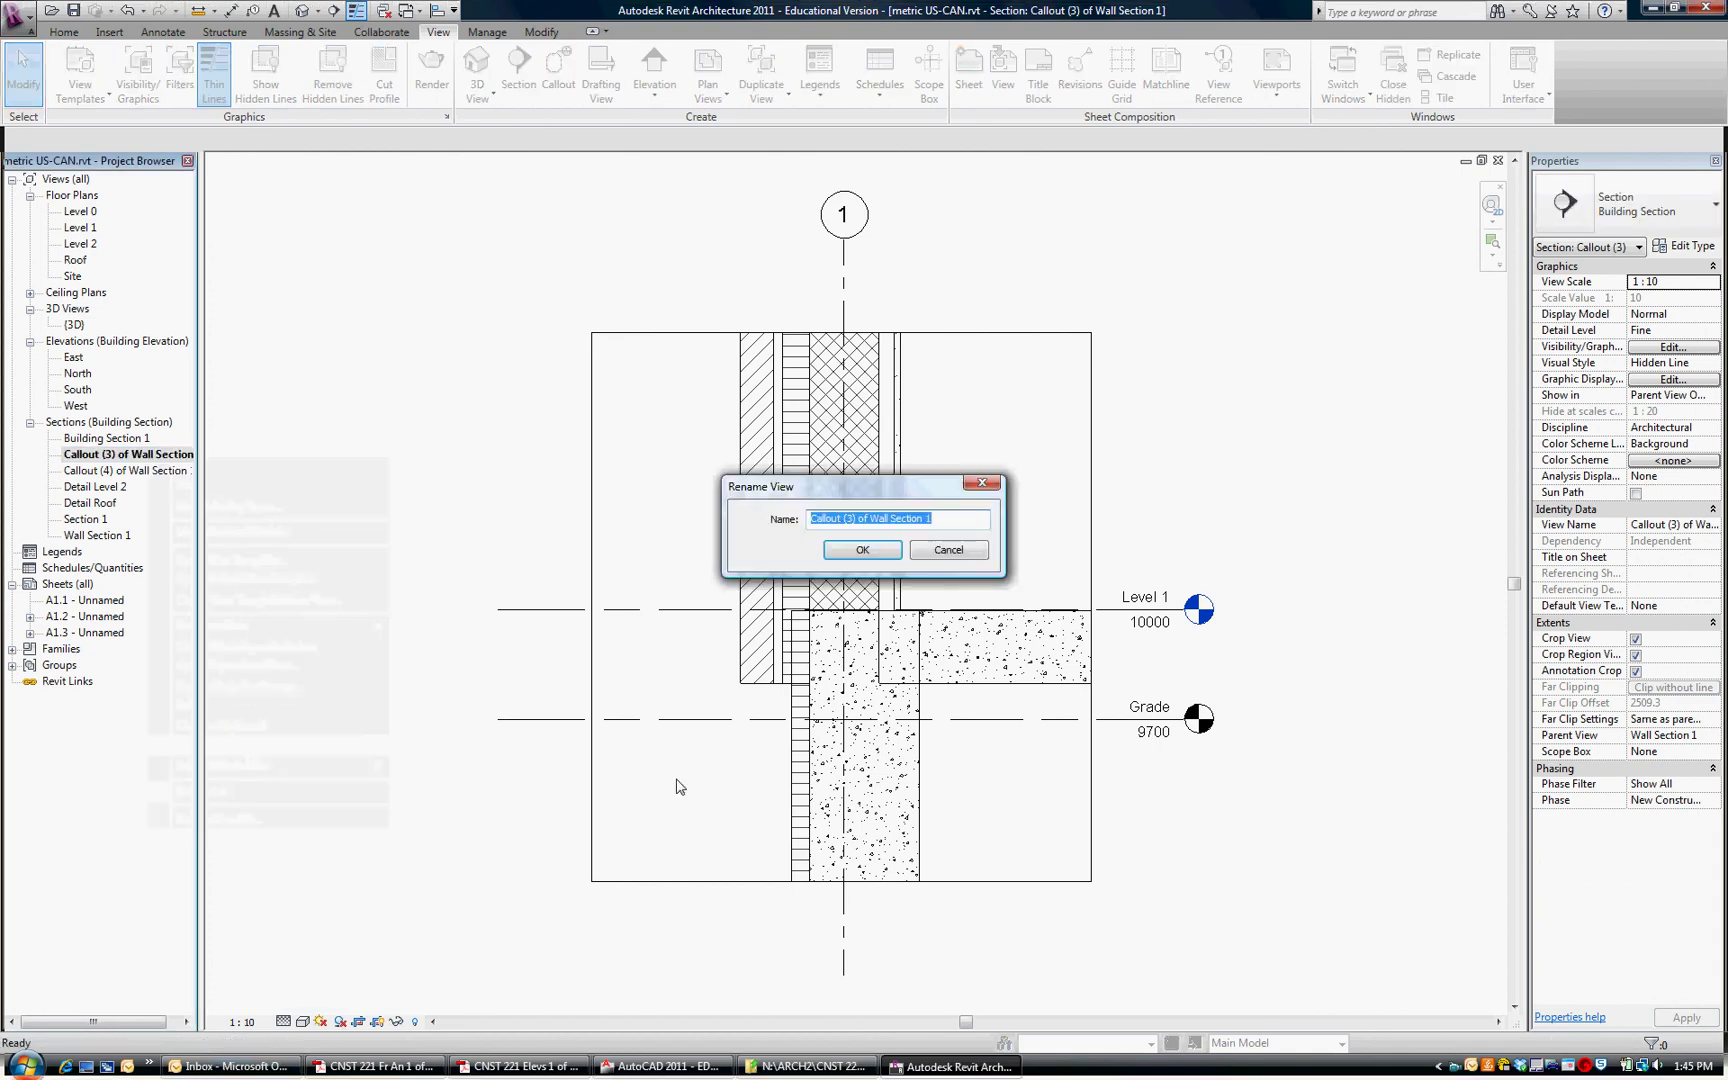
{"action": "type", "text": "Detai"}
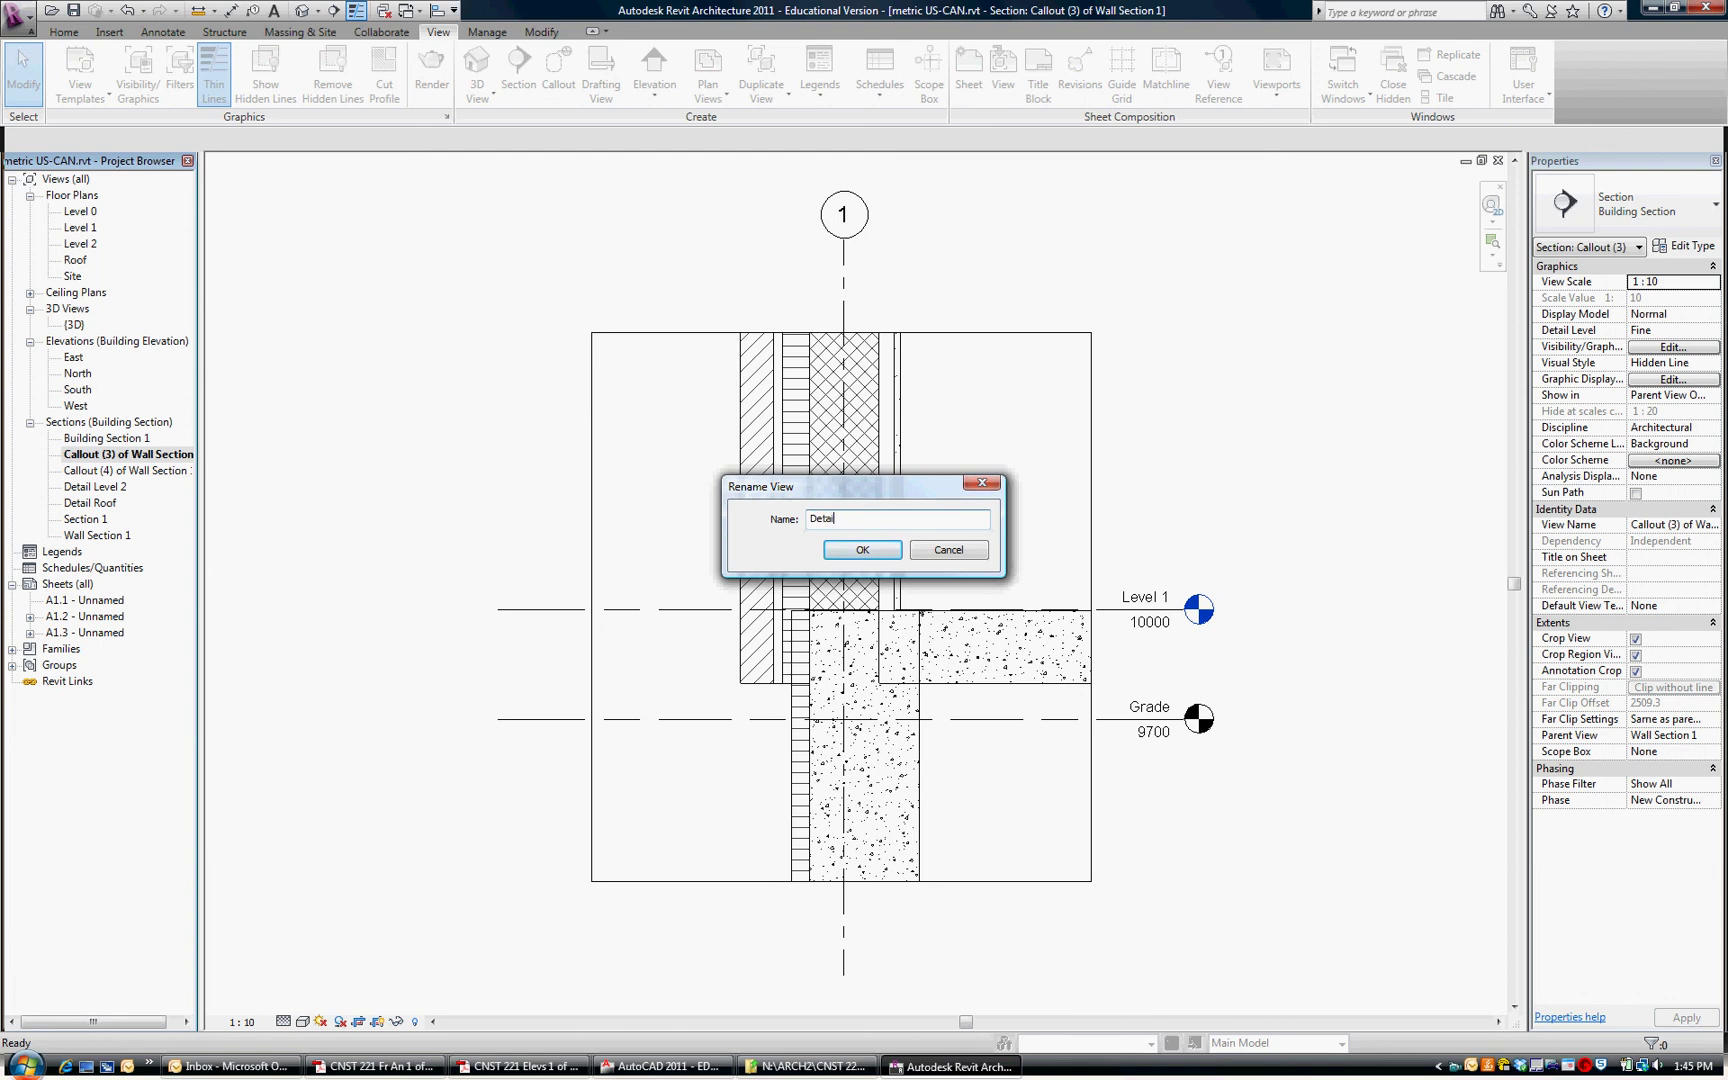
{"action": "type", "text": "l Level 1"}
{"action": "left_click", "coordinate": [864, 551]}
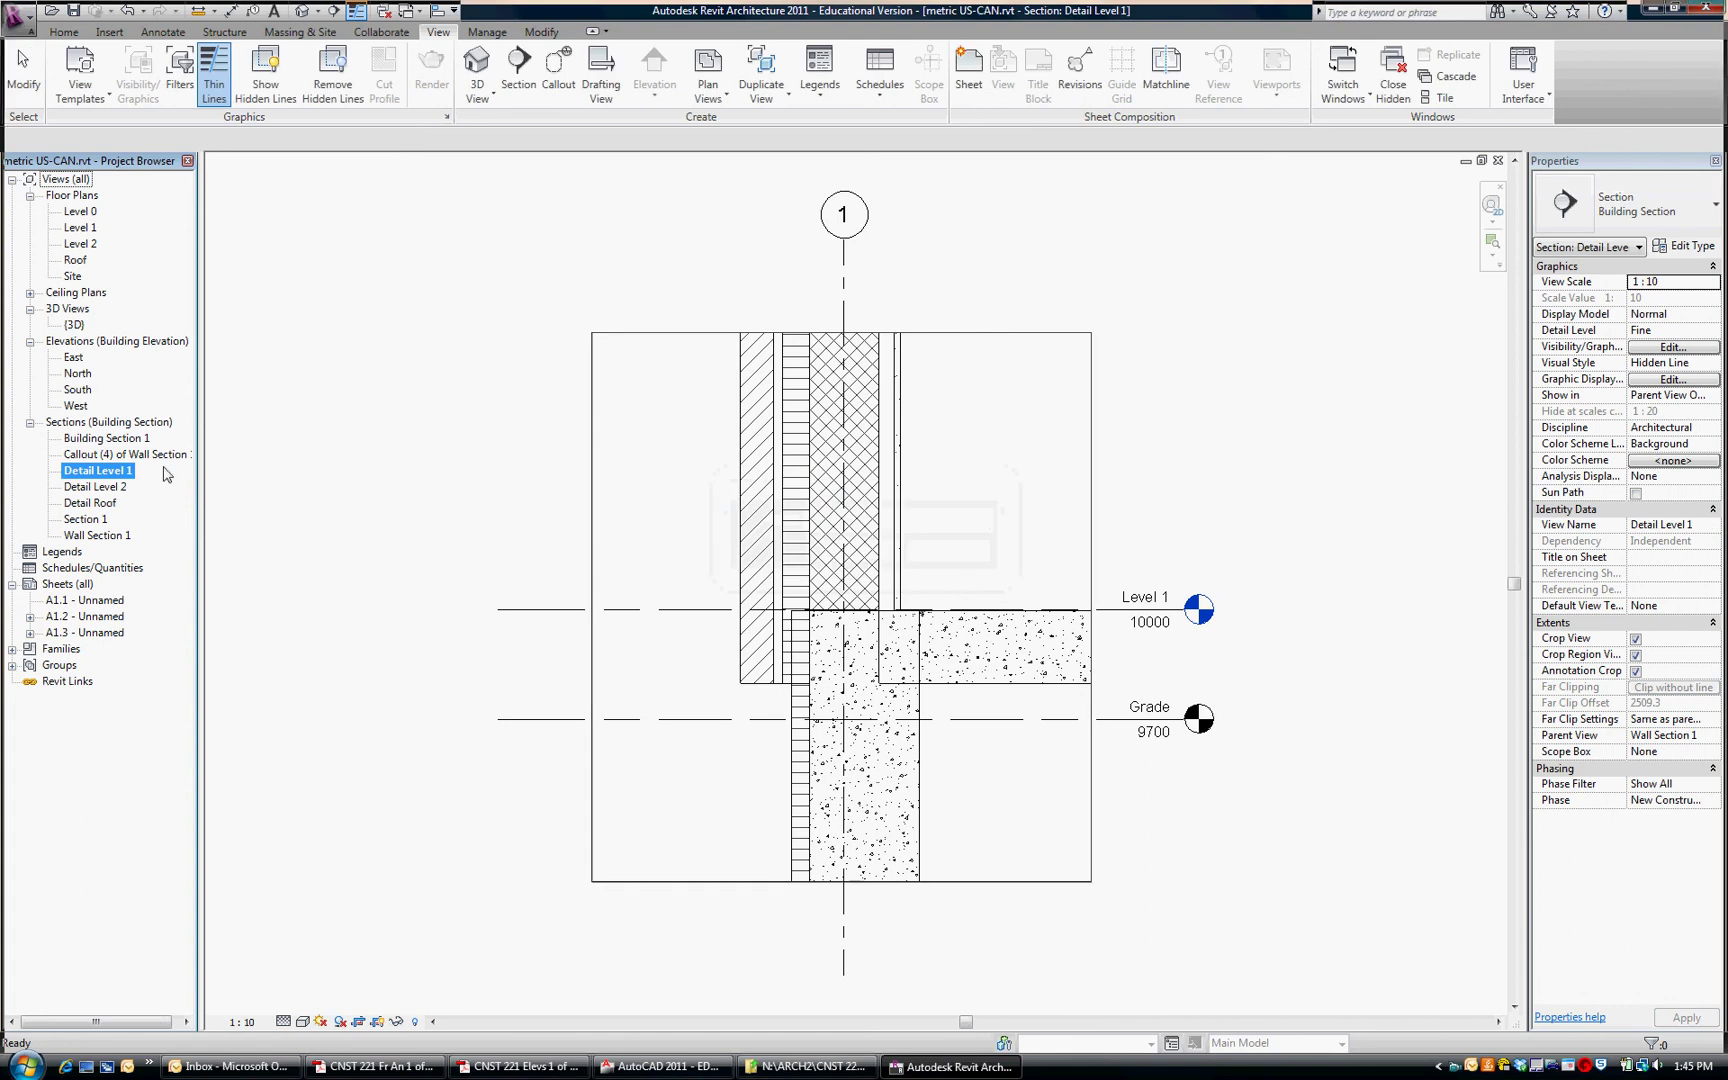
- Set Callout (4) to Fine detail, rename it 'Detail Level 0', and reopen Building Section 1
{"action": "double_click", "coordinate": [130, 454]}
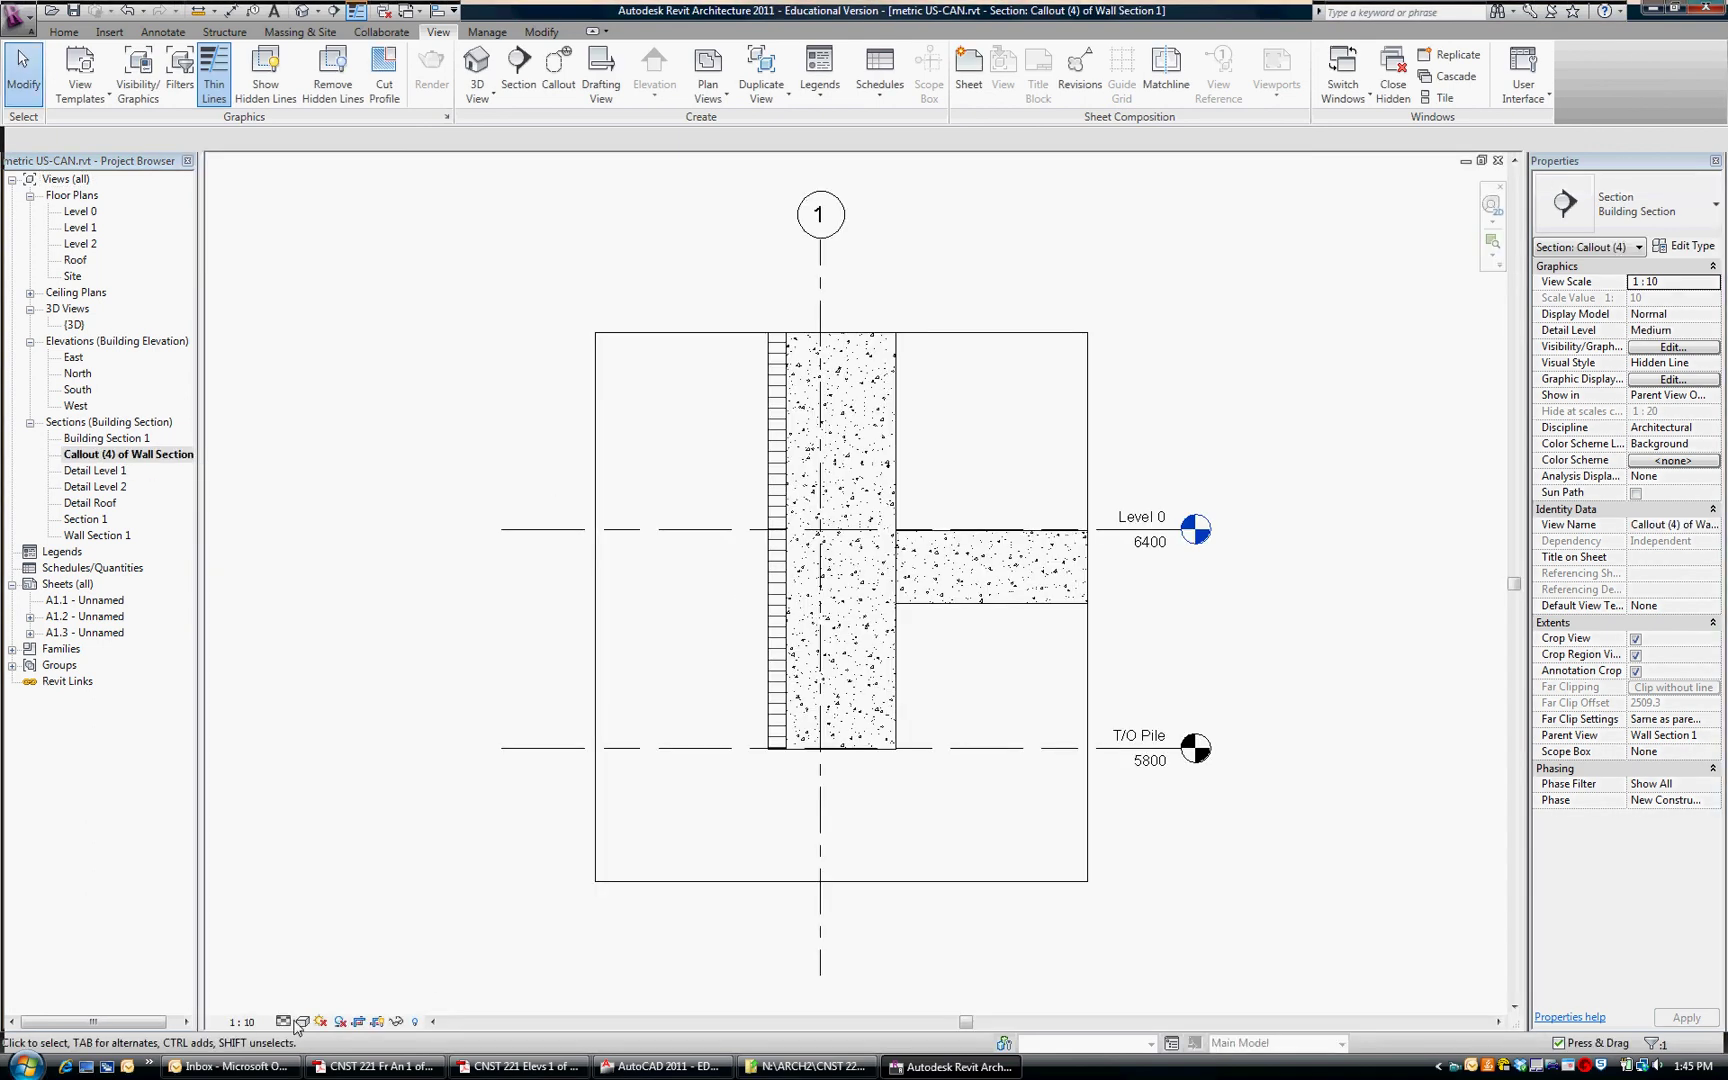
{"action": "left_click", "coordinate": [285, 1021]}
{"action": "left_click", "coordinate": [309, 1002]}
{"action": "left_click", "coordinate": [134, 454]}
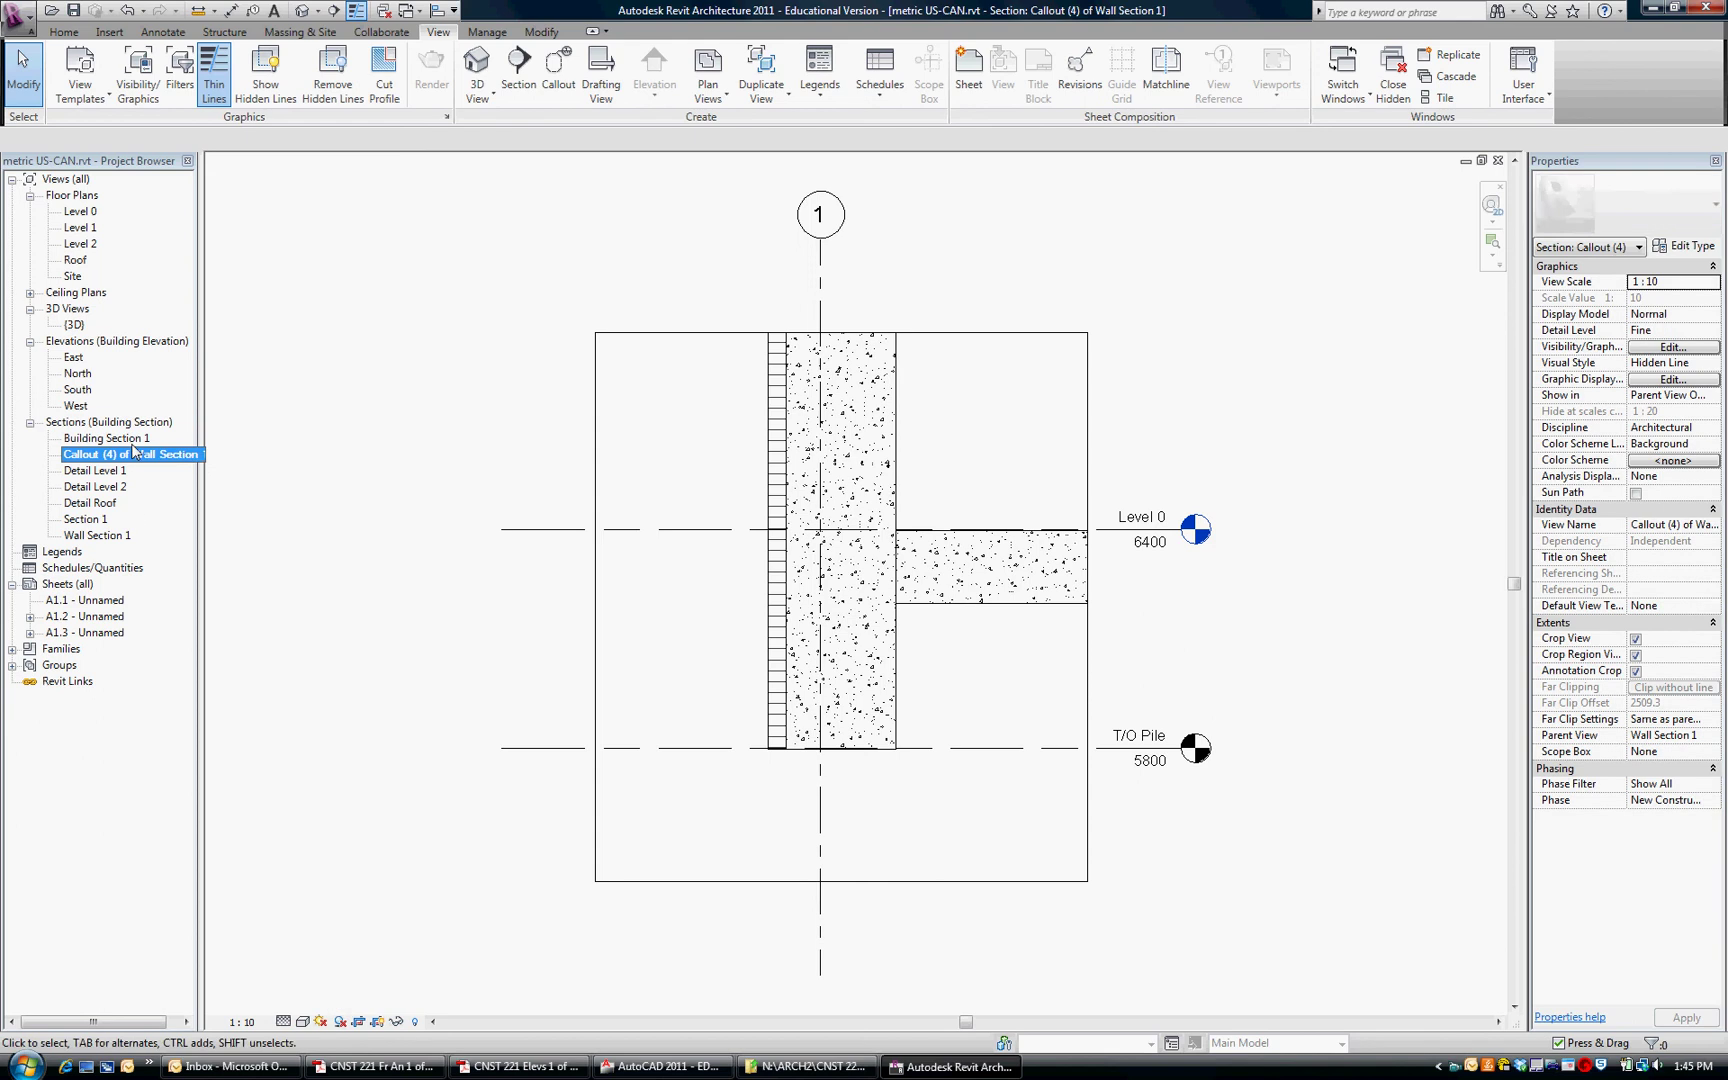
{"action": "right_click", "coordinate": [134, 454]}
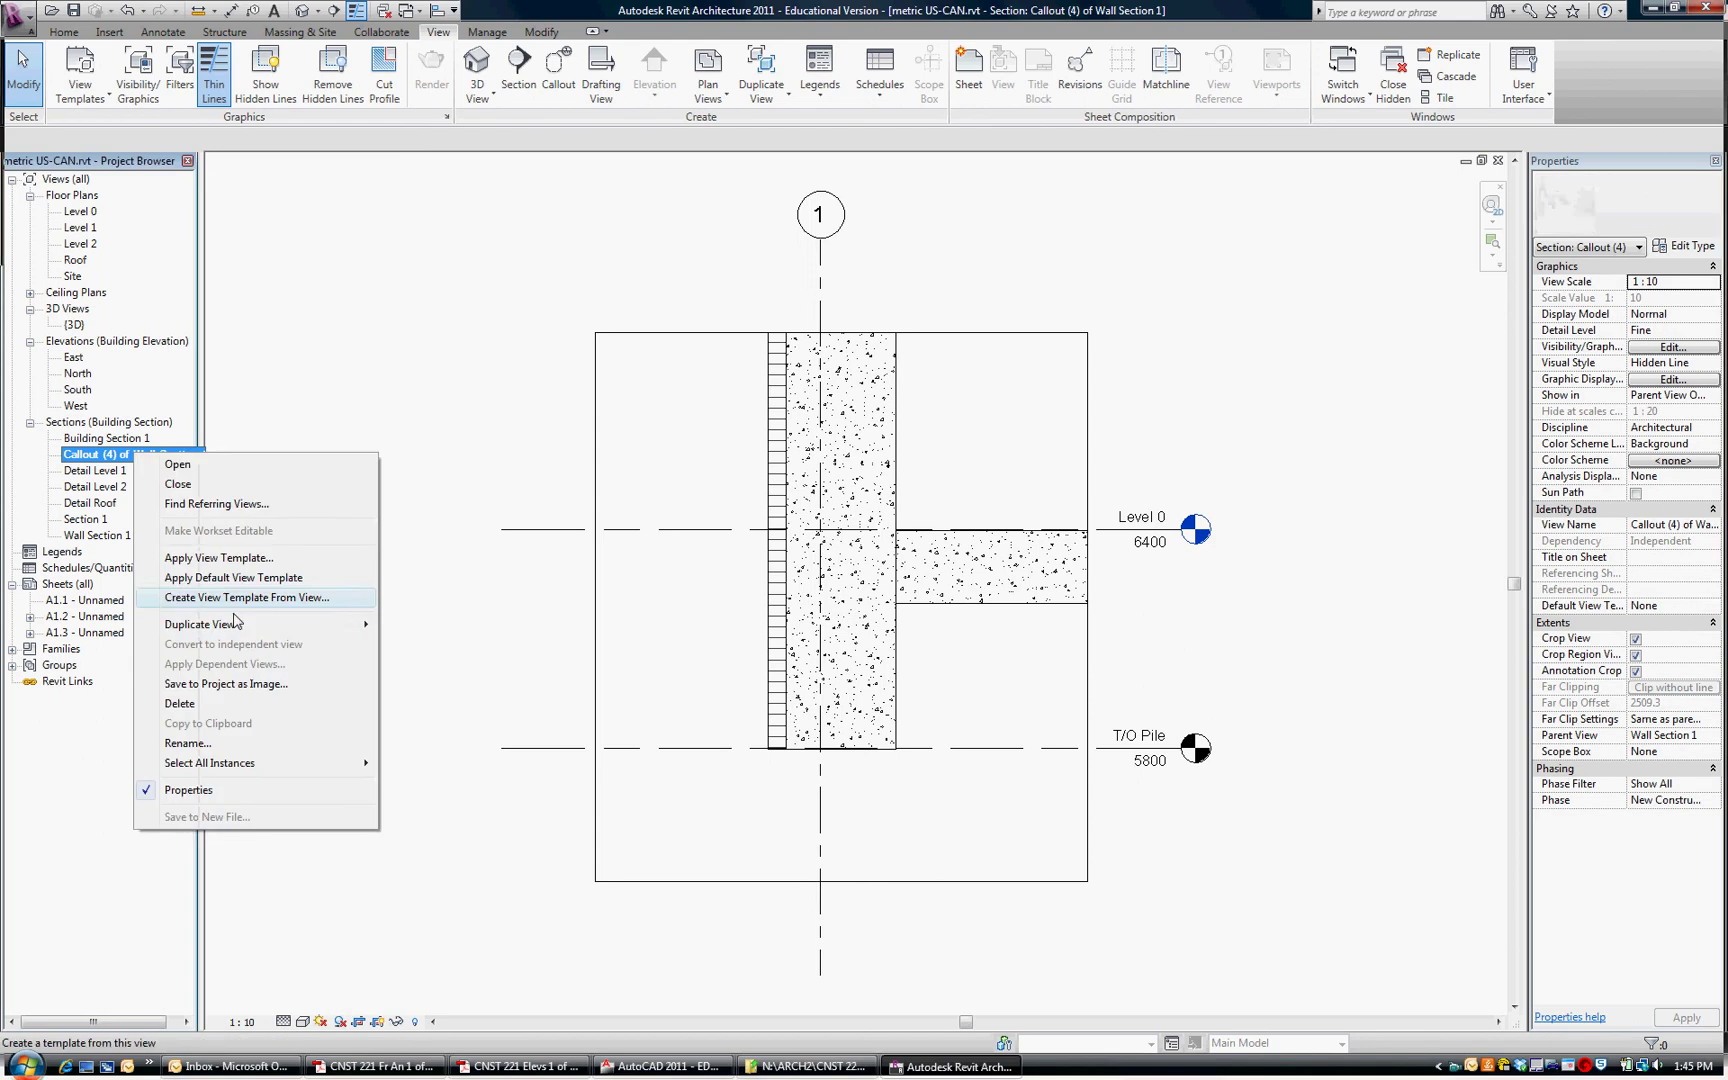
{"action": "left_click", "coordinate": [250, 743]}
{"action": "type", "text": "Detail L"}
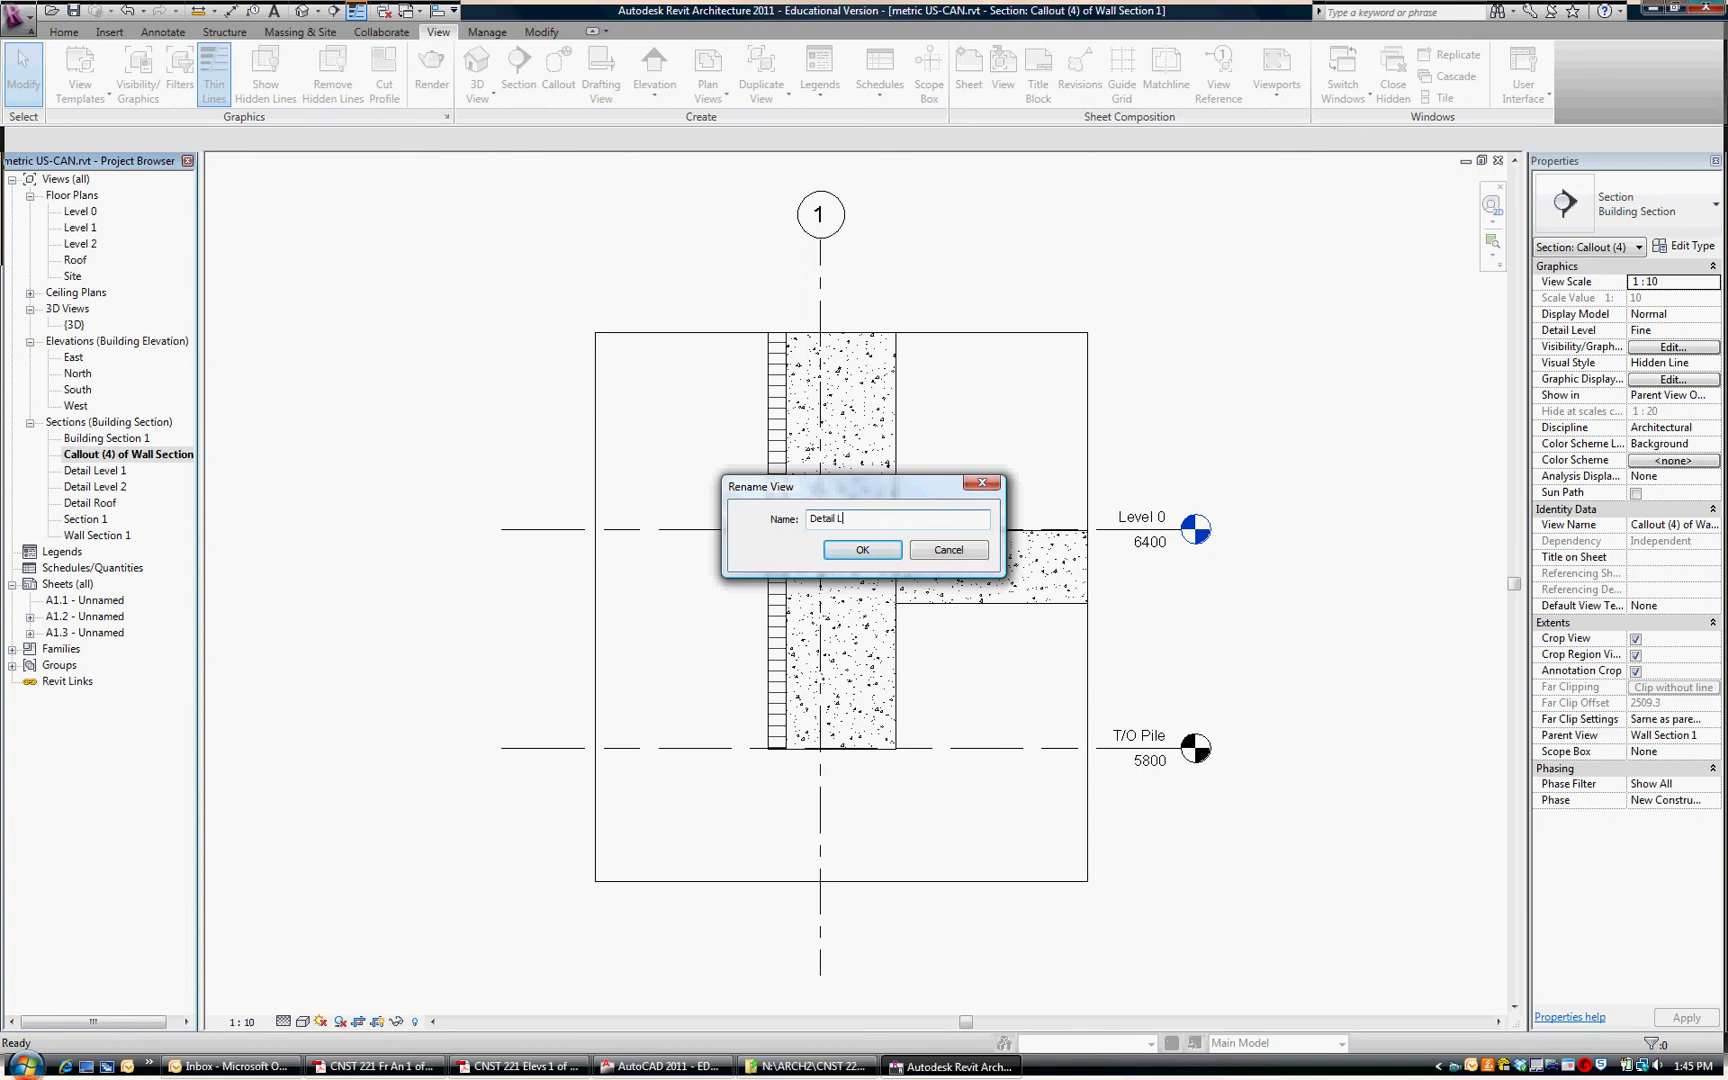
{"action": "type", "text": "evel 0"}
{"action": "left_click", "coordinate": [880, 551]}
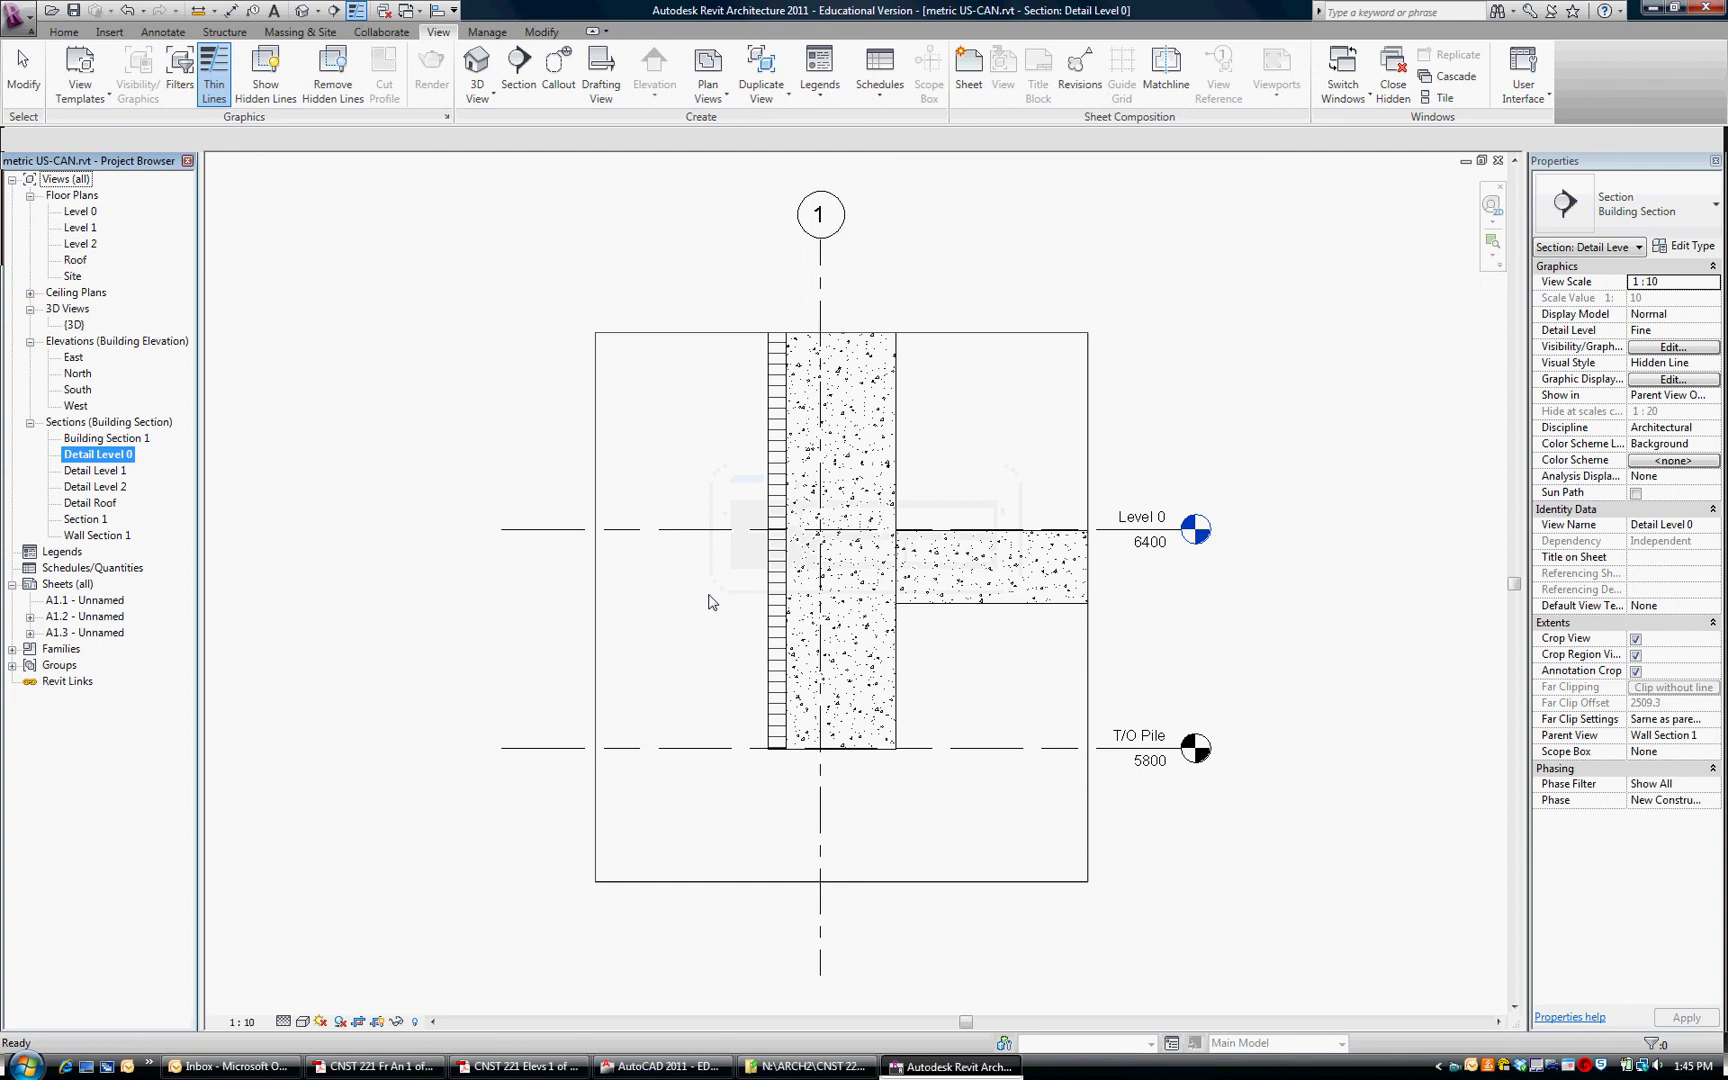
{"action": "double_click", "coordinate": [105, 438]}
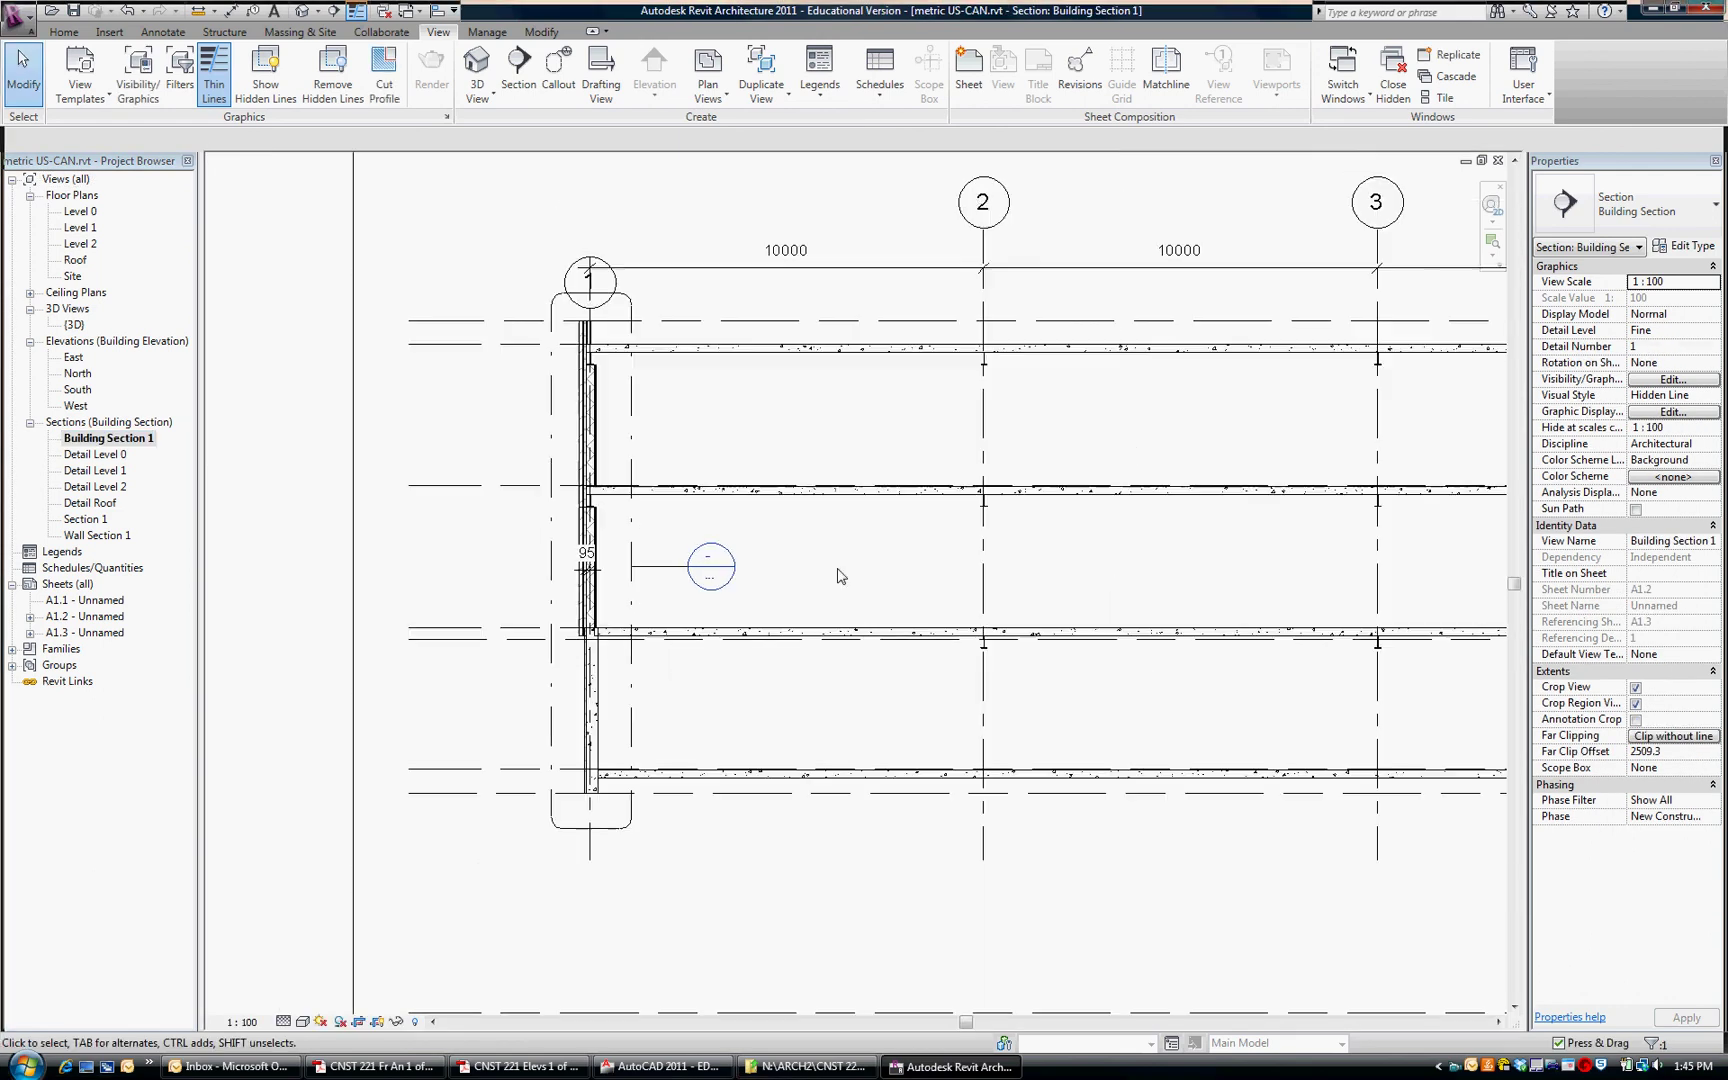
- Open Wall Section 1 from its section head at the building section's end wall
{"action": "middle_click_drag", "start_coordinate": [840, 576], "coordinate": [610, 565]}
{"action": "scroll", "coordinate": [516, 543], "scroll_direction": "down", "scroll_amount": 2}
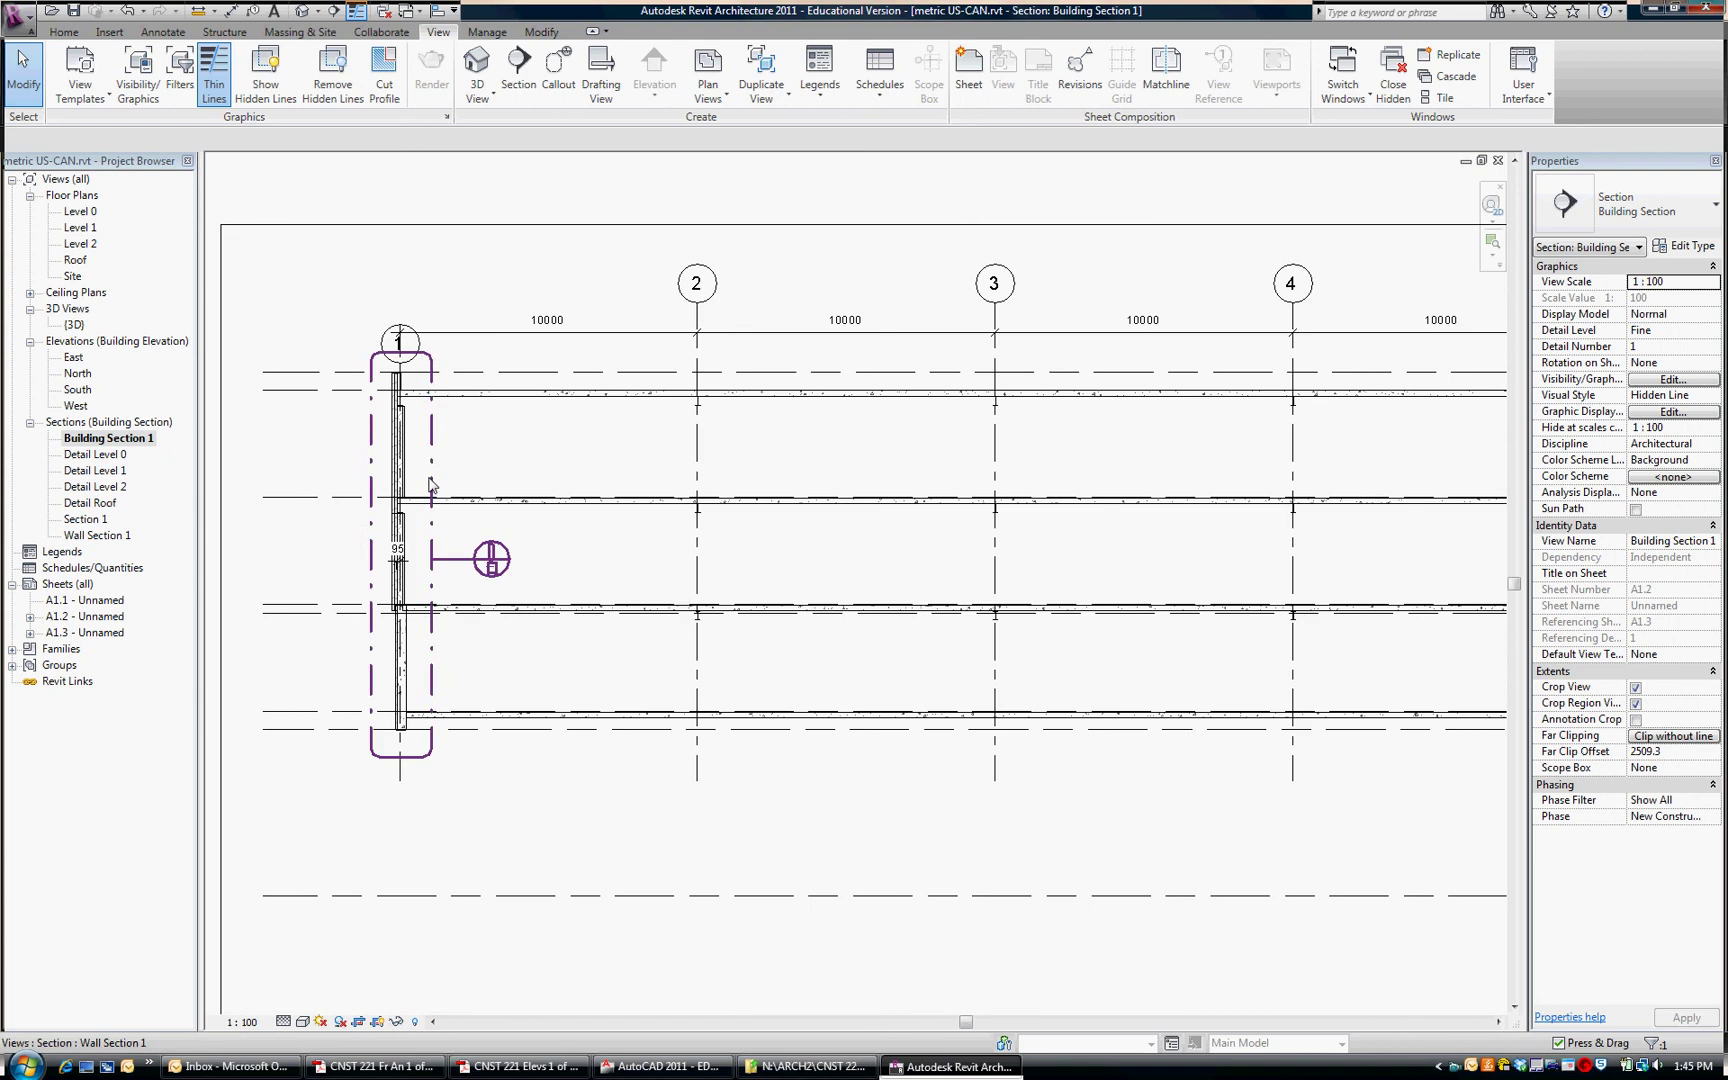
{"action": "double_click", "coordinate": [487, 563]}
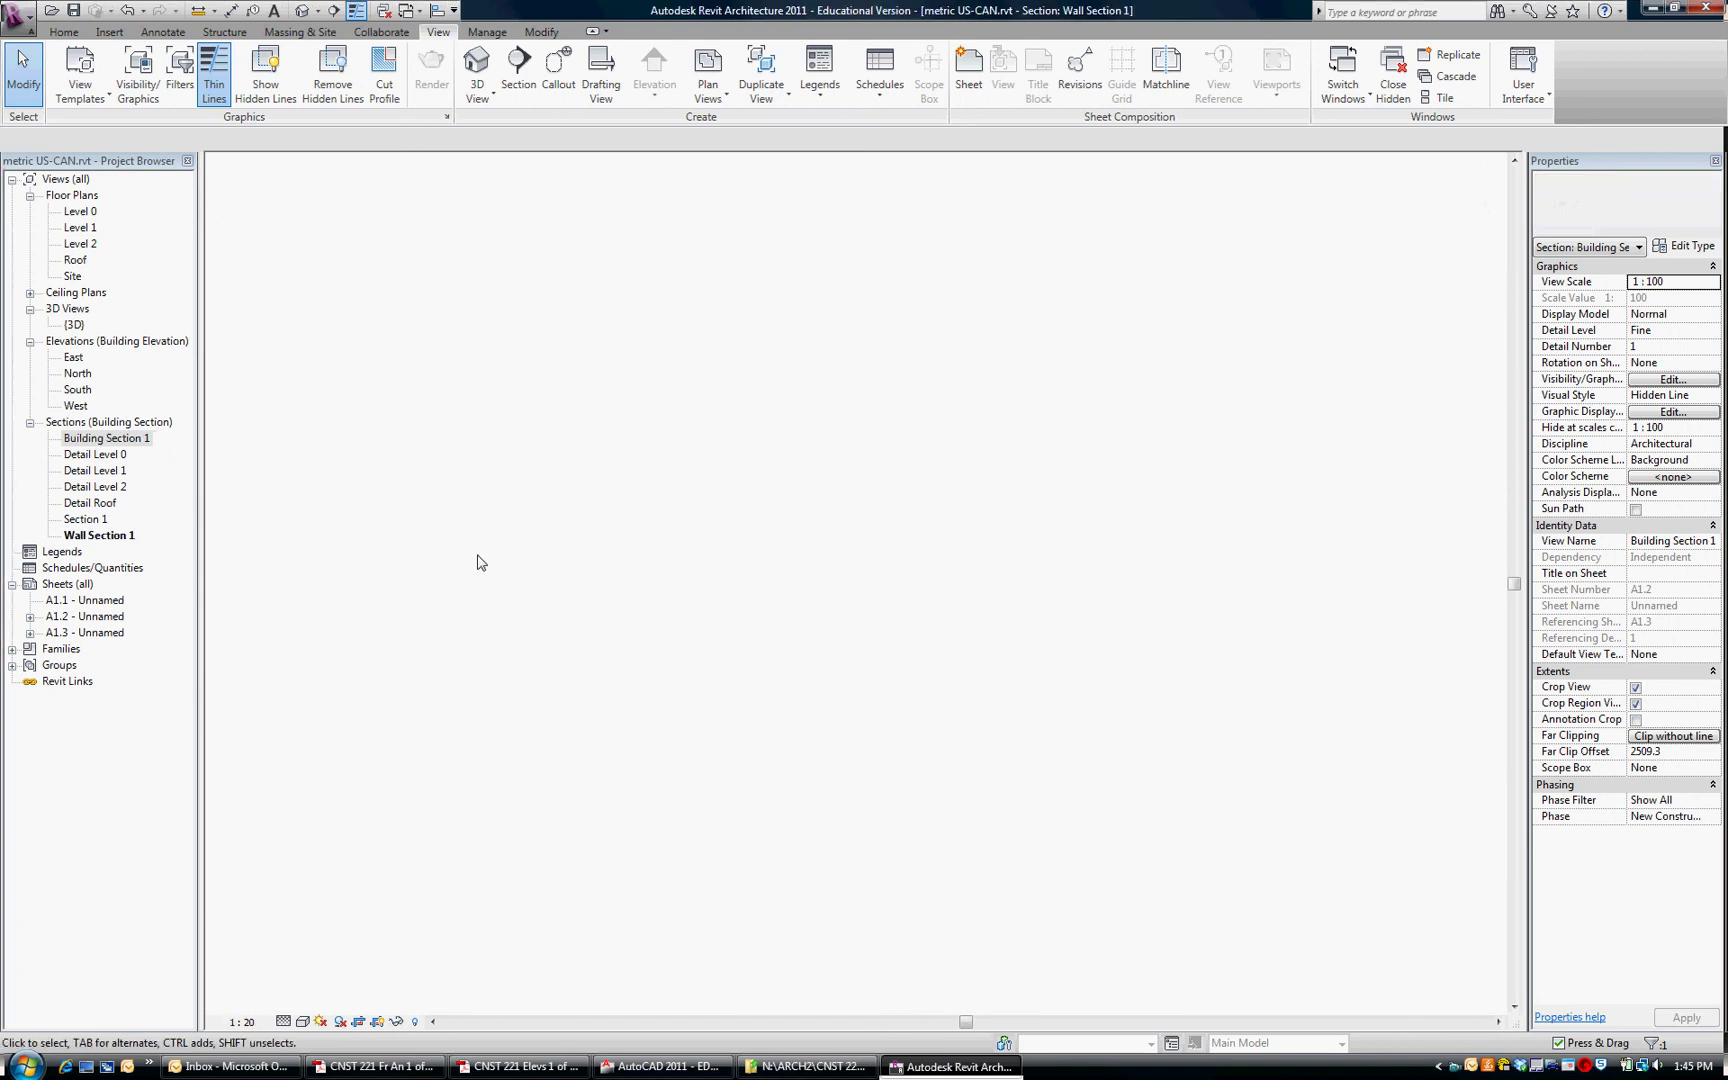
- Review the whole wall section, then switch to sheet A1.1
{"action": "scroll", "coordinate": [1018, 528], "scroll_direction": "down", "scroll_amount": 2}
{"action": "middle_click_drag", "start_coordinate": [1064, 502], "coordinate": [1014, 424]}
{"action": "scroll", "coordinate": [956, 1010], "scroll_direction": "down", "scroll_amount": 2}
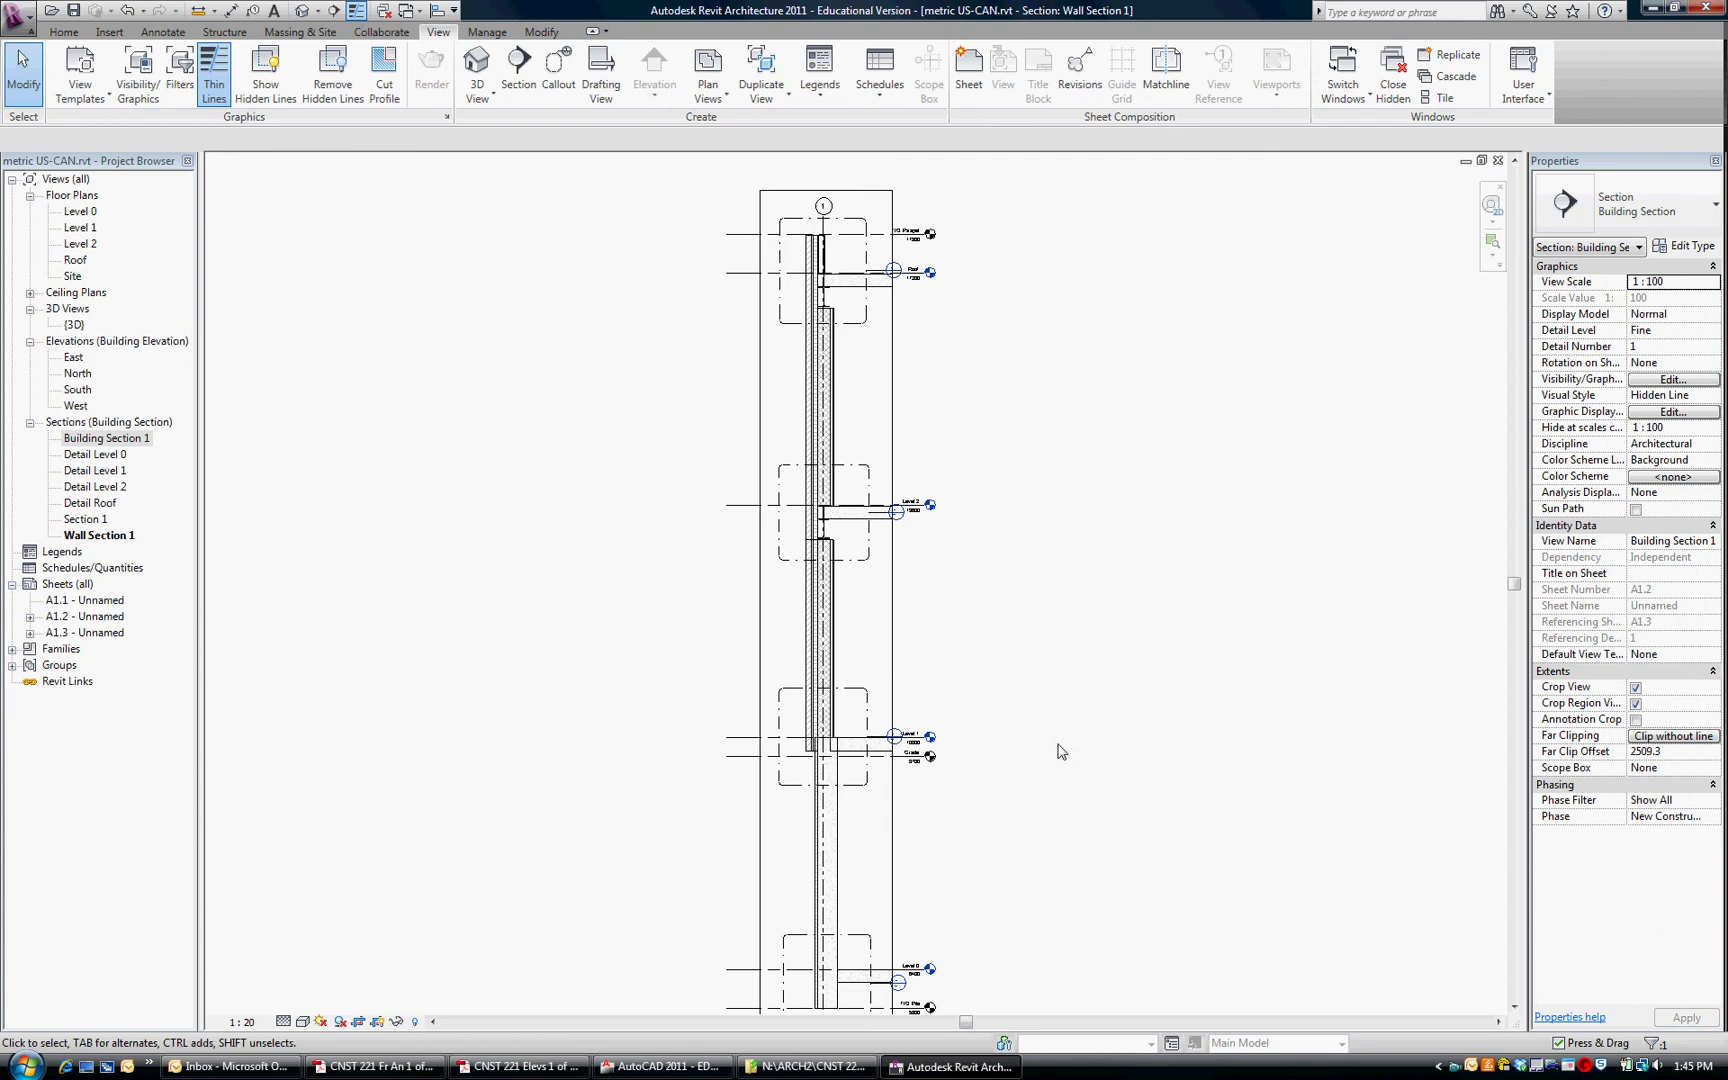
{"action": "scroll", "coordinate": [1033, 632], "scroll_direction": "down", "scroll_amount": 1}
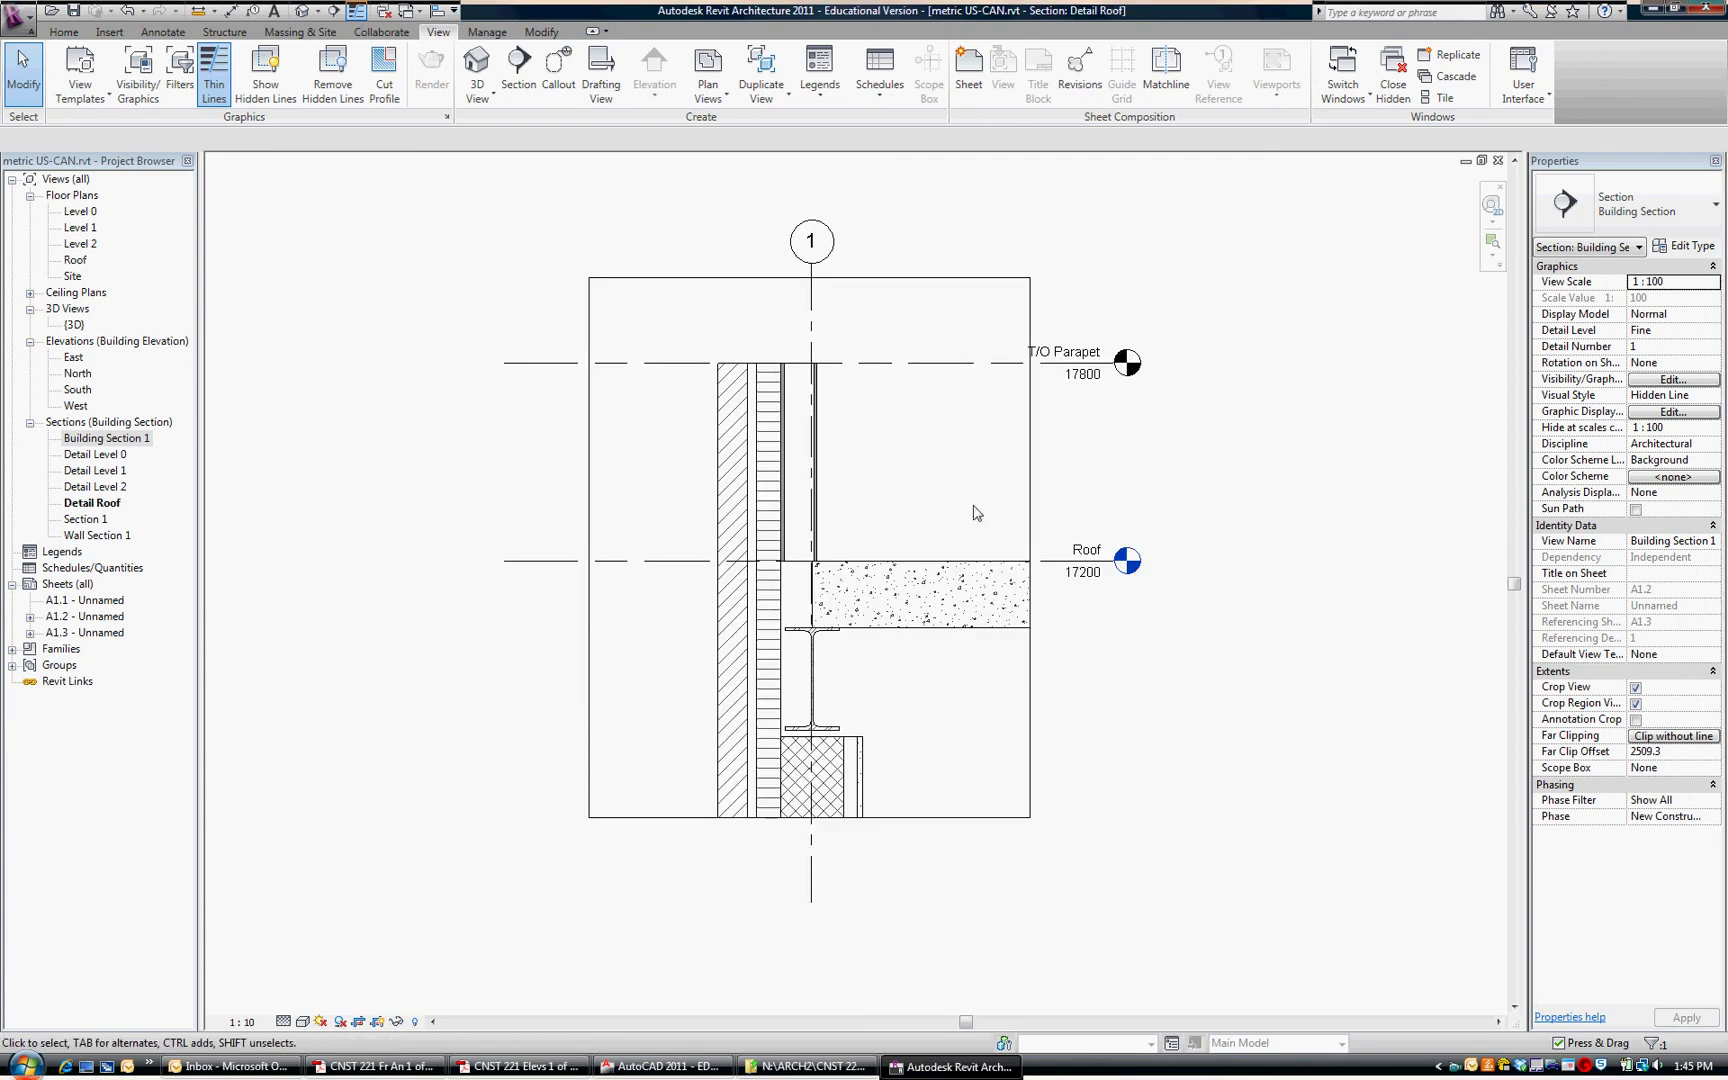
{"action": "double_click", "coordinate": [110, 601]}
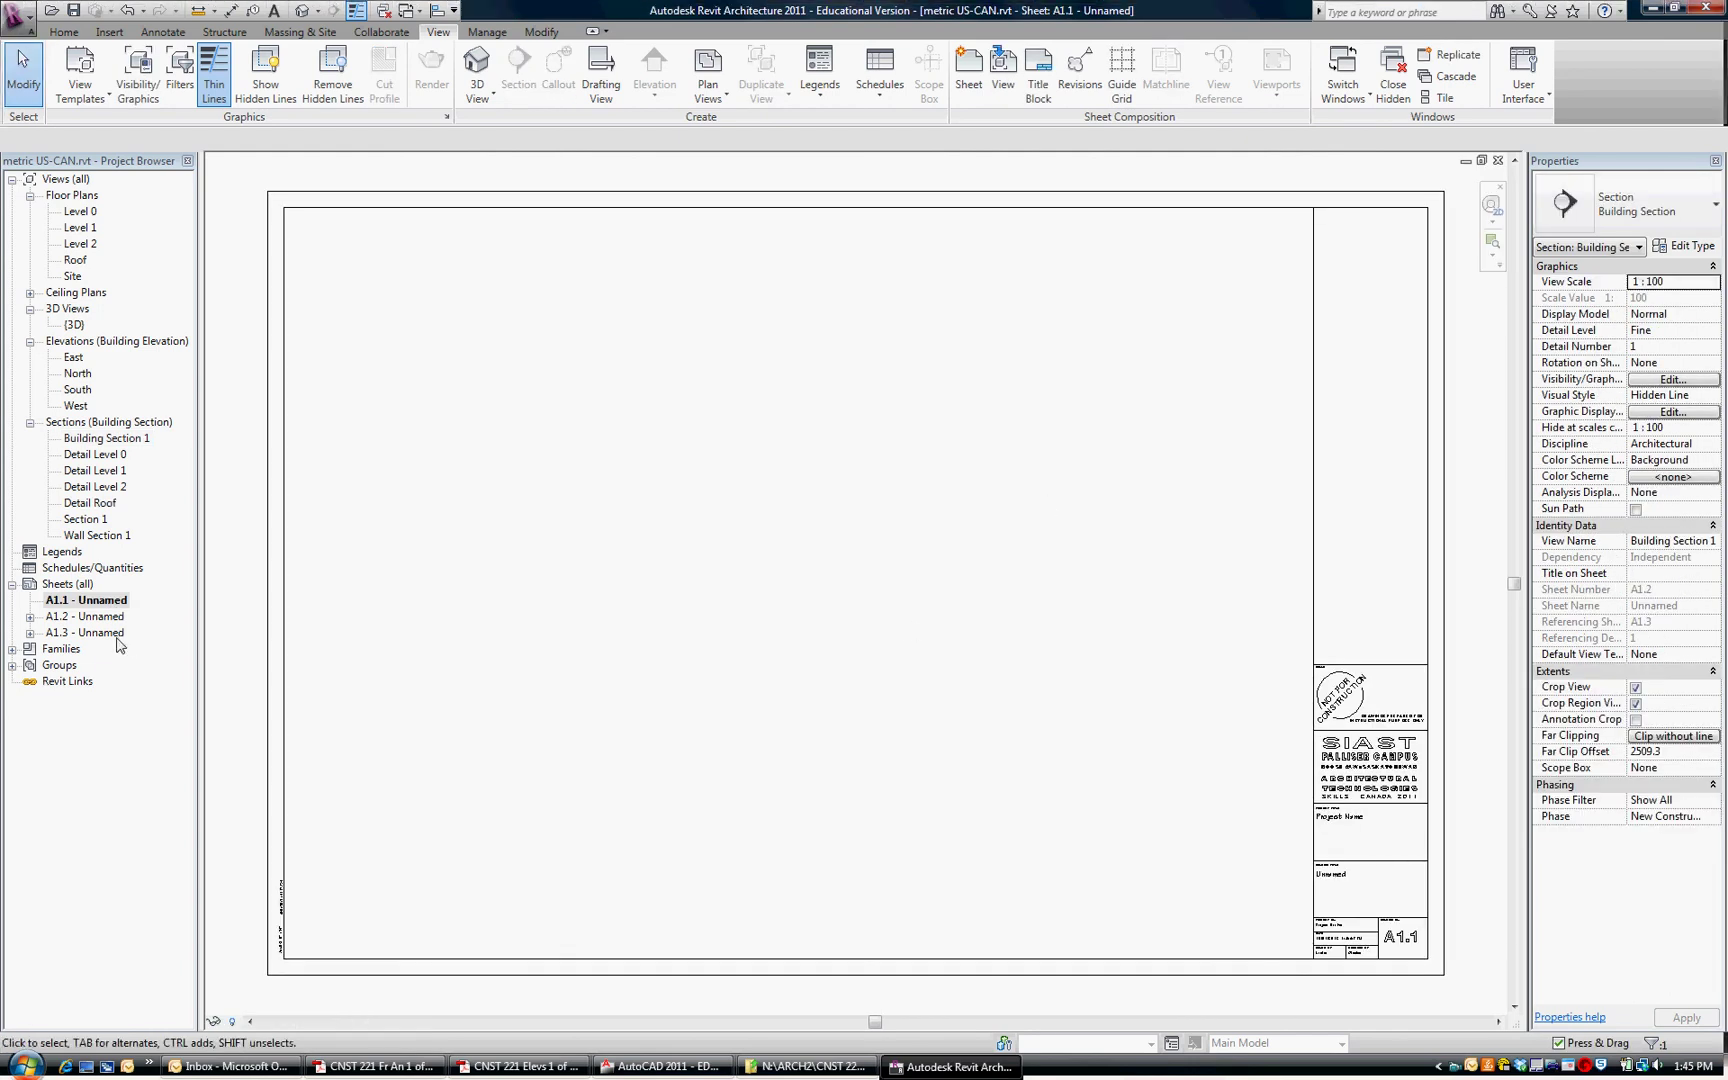
- Place the Detail Roof view at the top left of sheet A1.1
{"action": "left_click", "coordinate": [88, 504]}
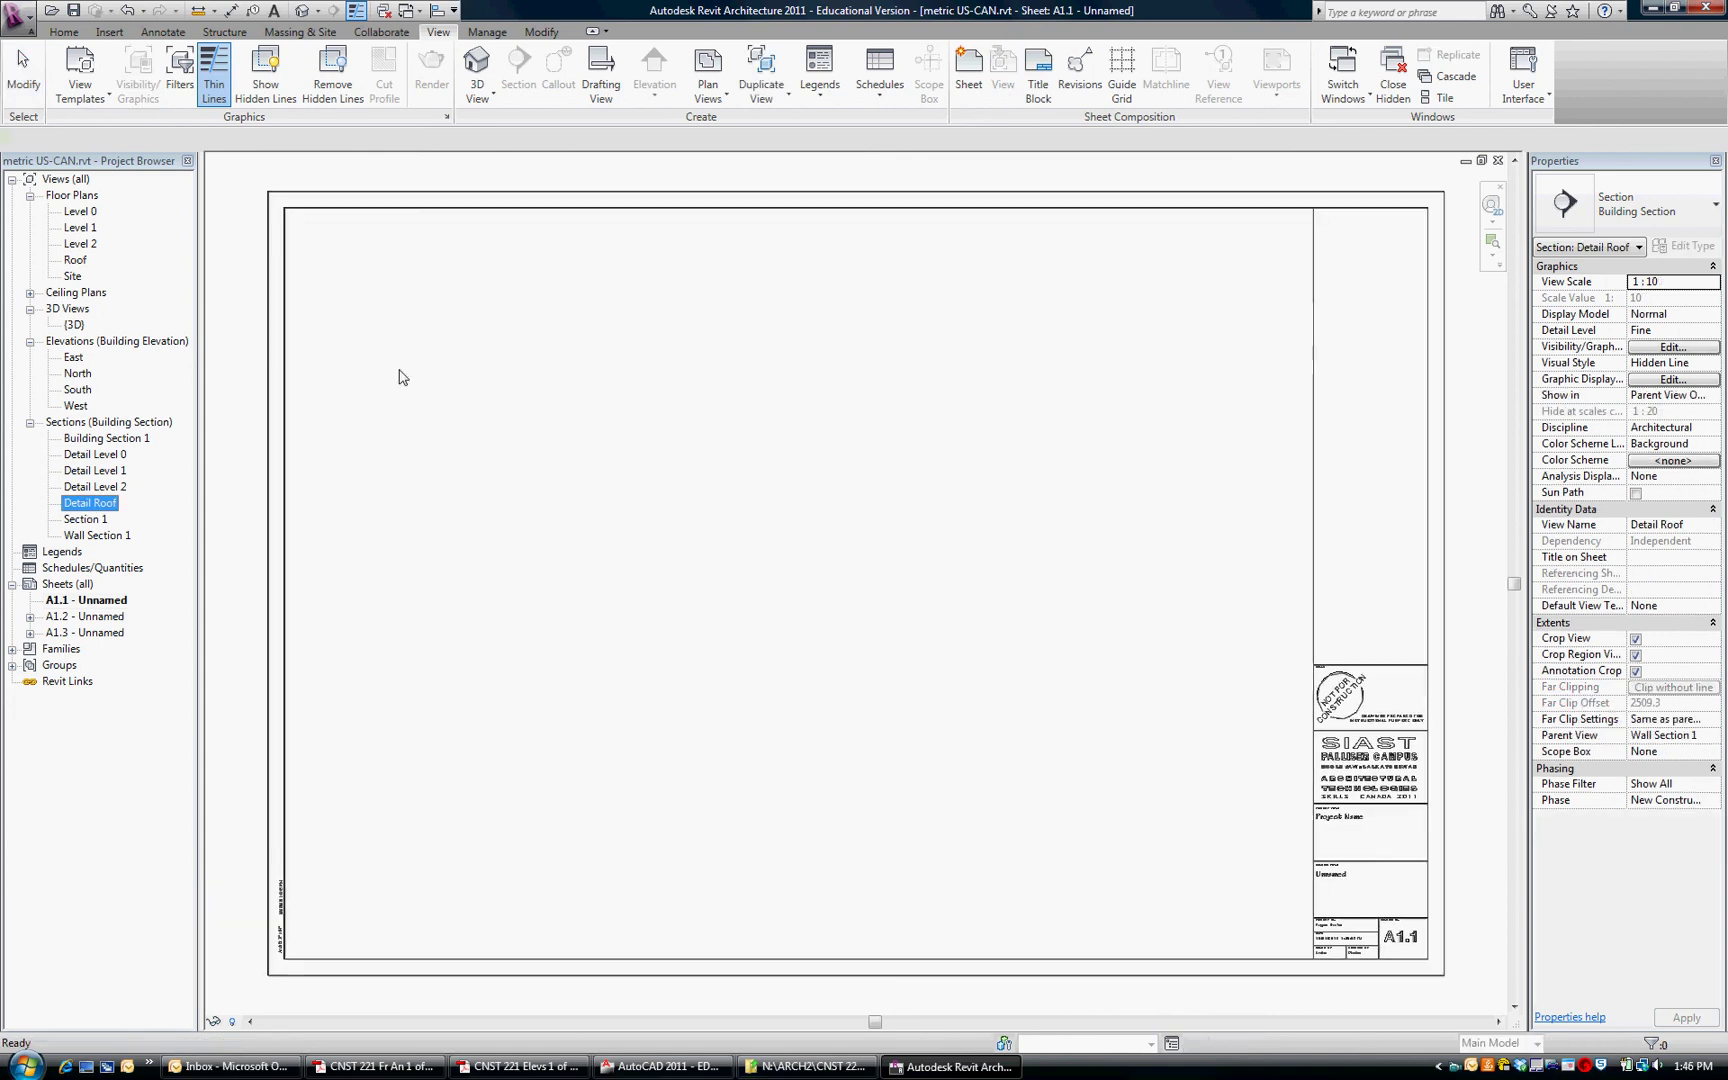
{"action": "left_click_drag", "start_coordinate": [401, 377], "coordinate": [420, 371]}
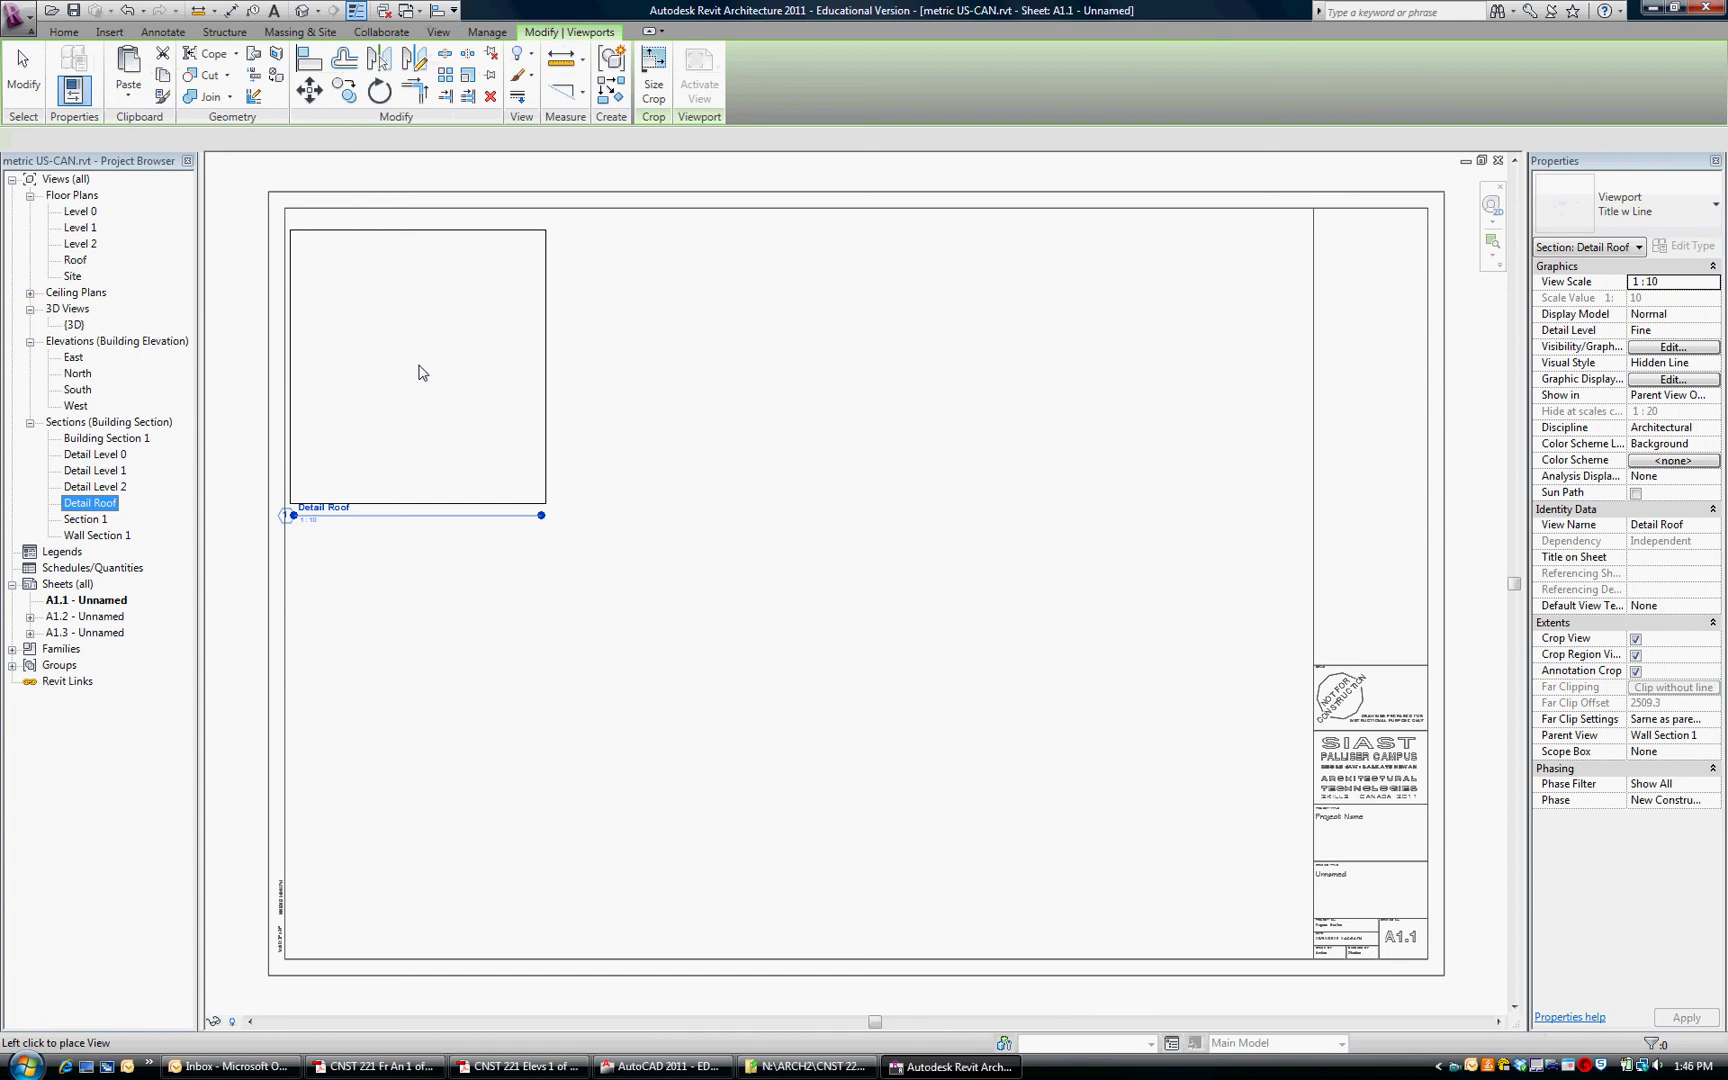
{"action": "left_click", "coordinate": [420, 360]}
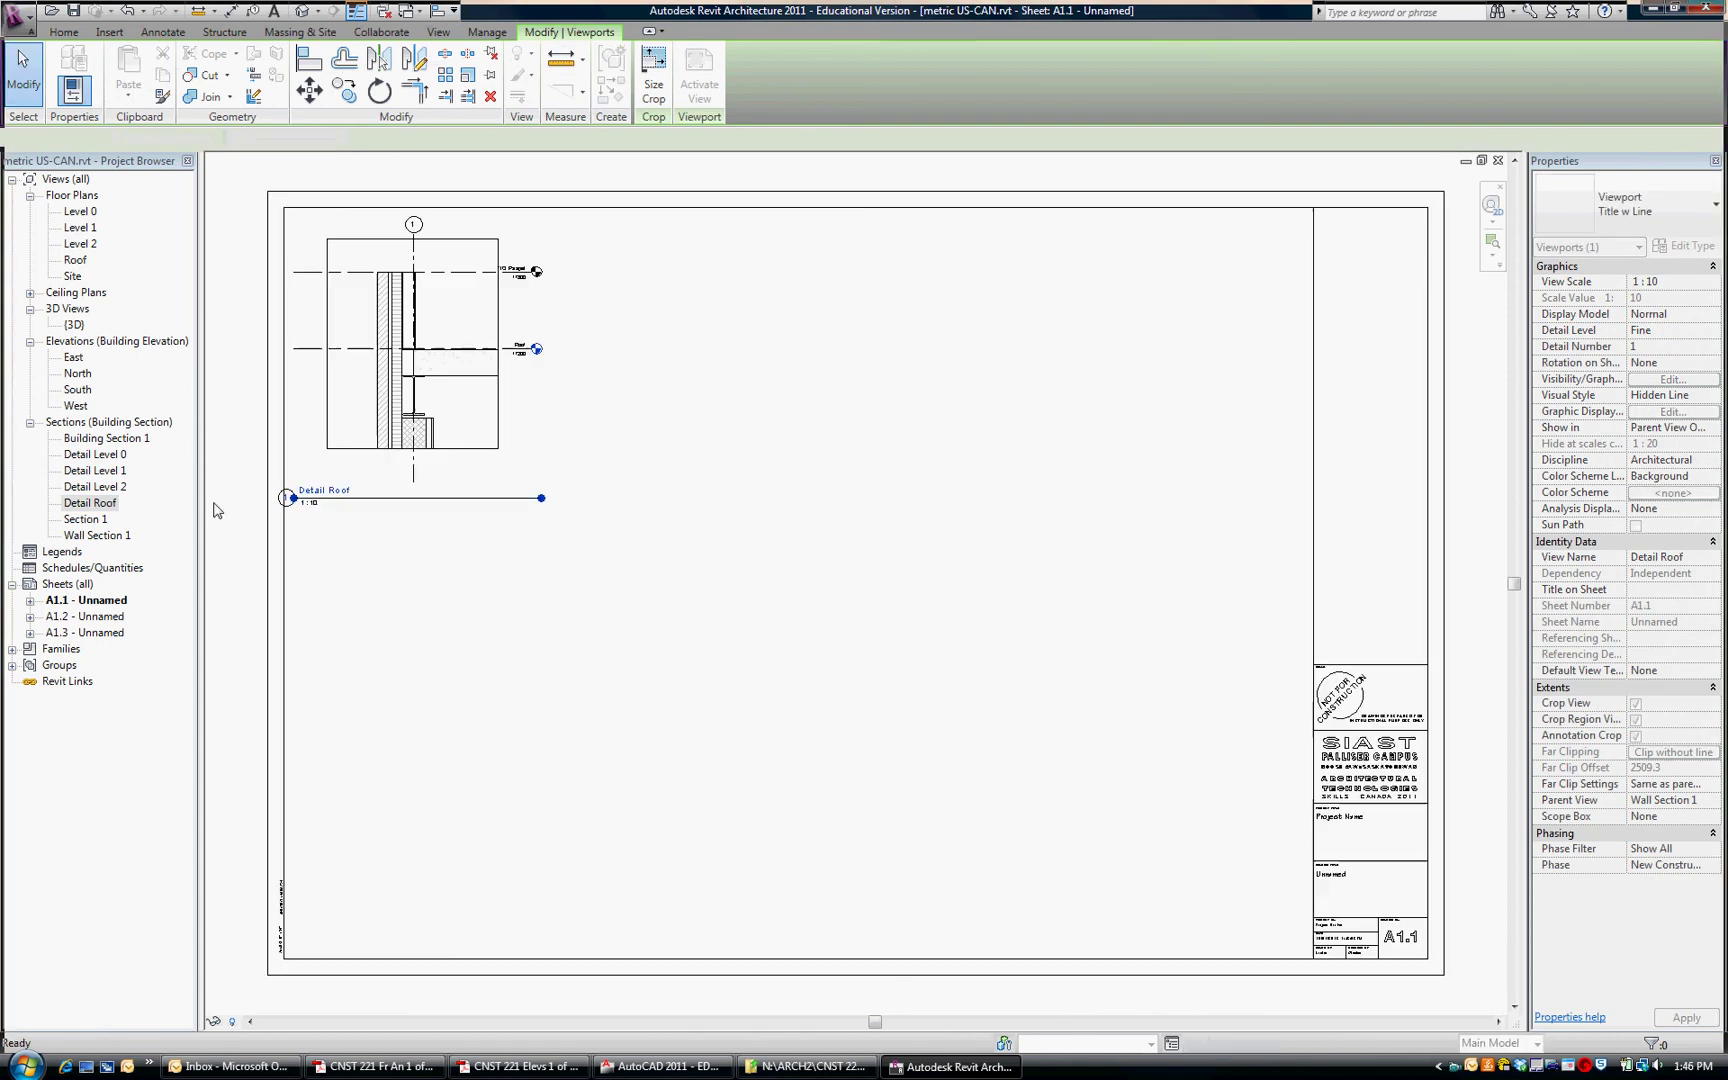
- Place the Detail Level 1 view below Detail Roof on the sheet
{"action": "left_click", "coordinate": [97, 473]}
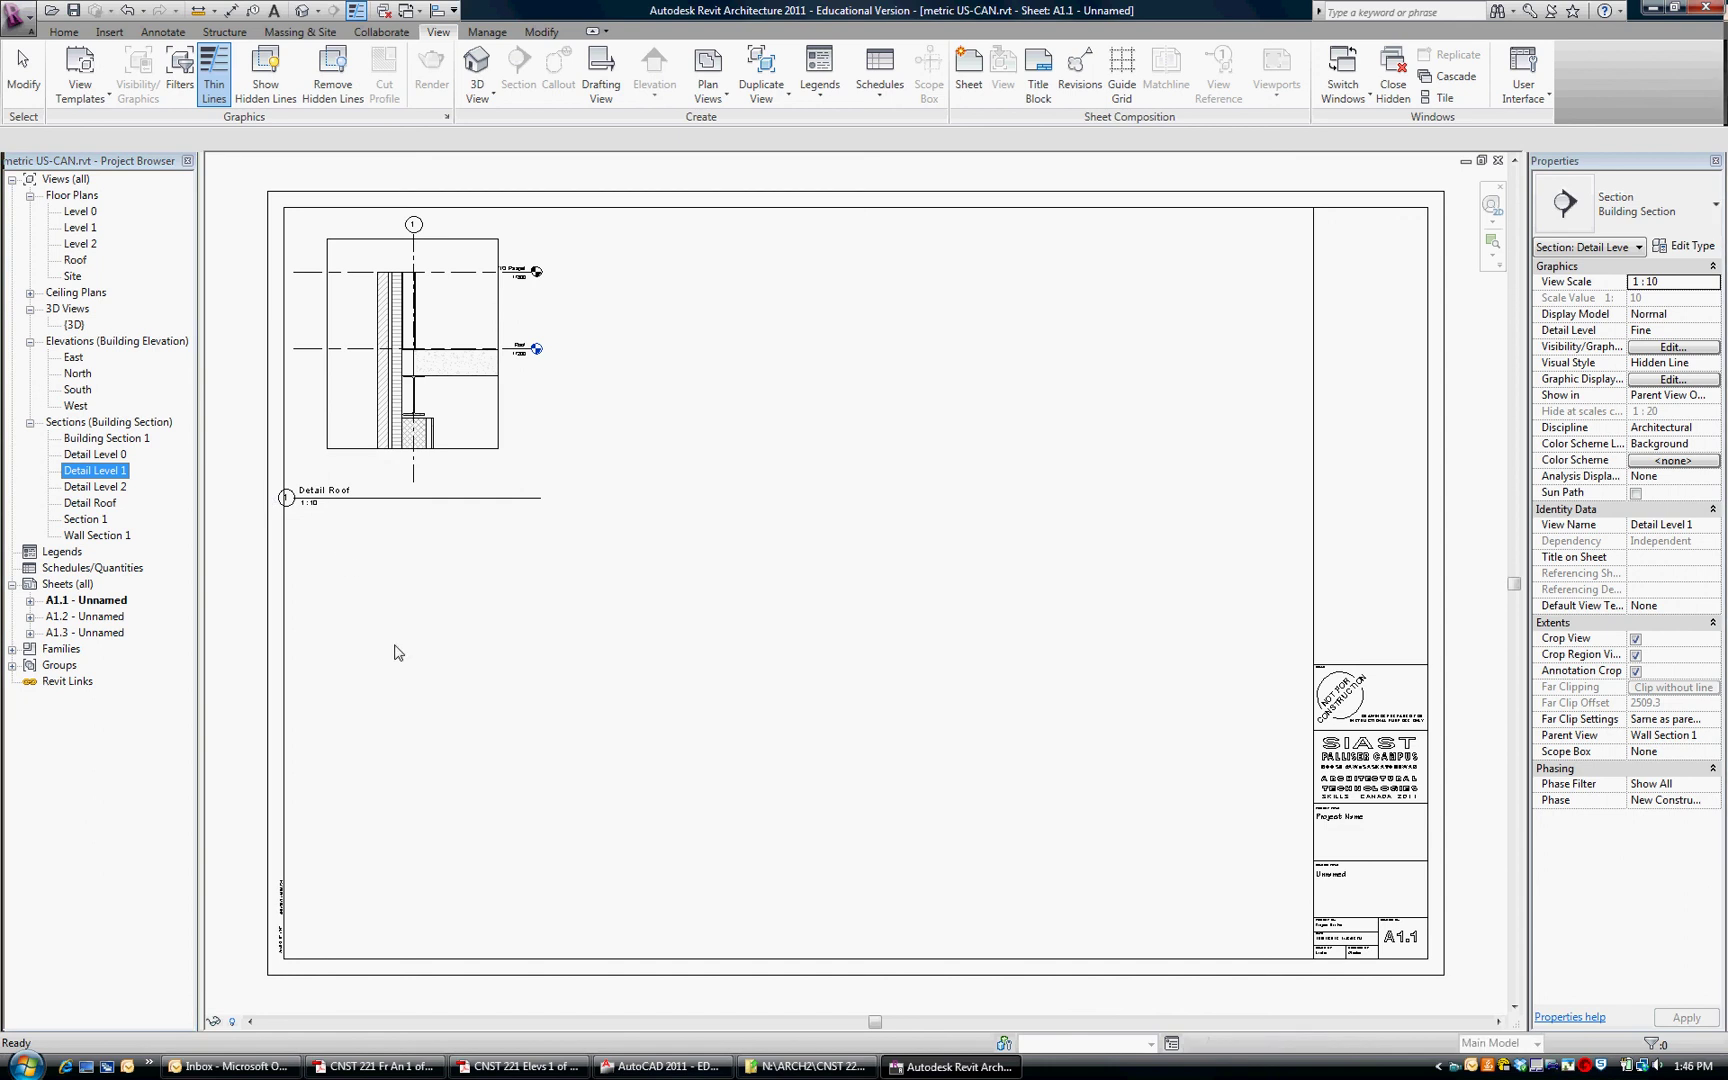
{"action": "left_click_drag", "start_coordinate": [399, 652], "coordinate": [417, 683]}
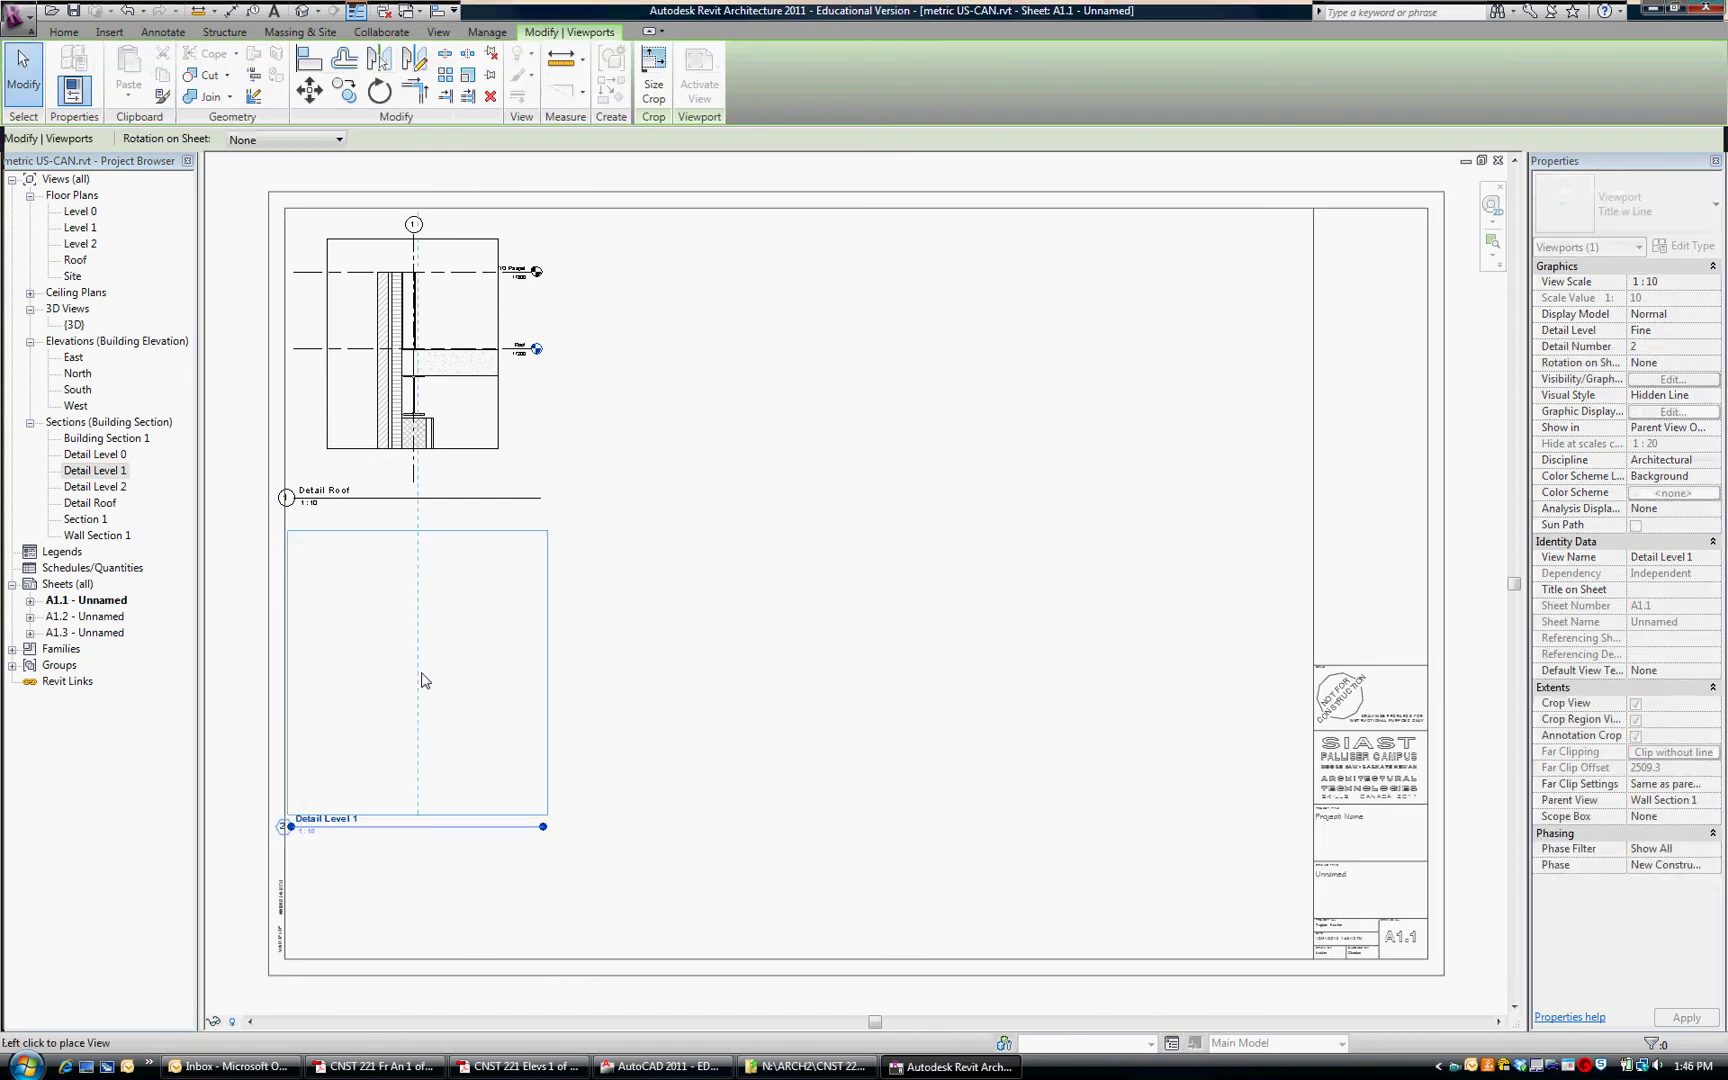
{"action": "left_click", "coordinate": [447, 665]}
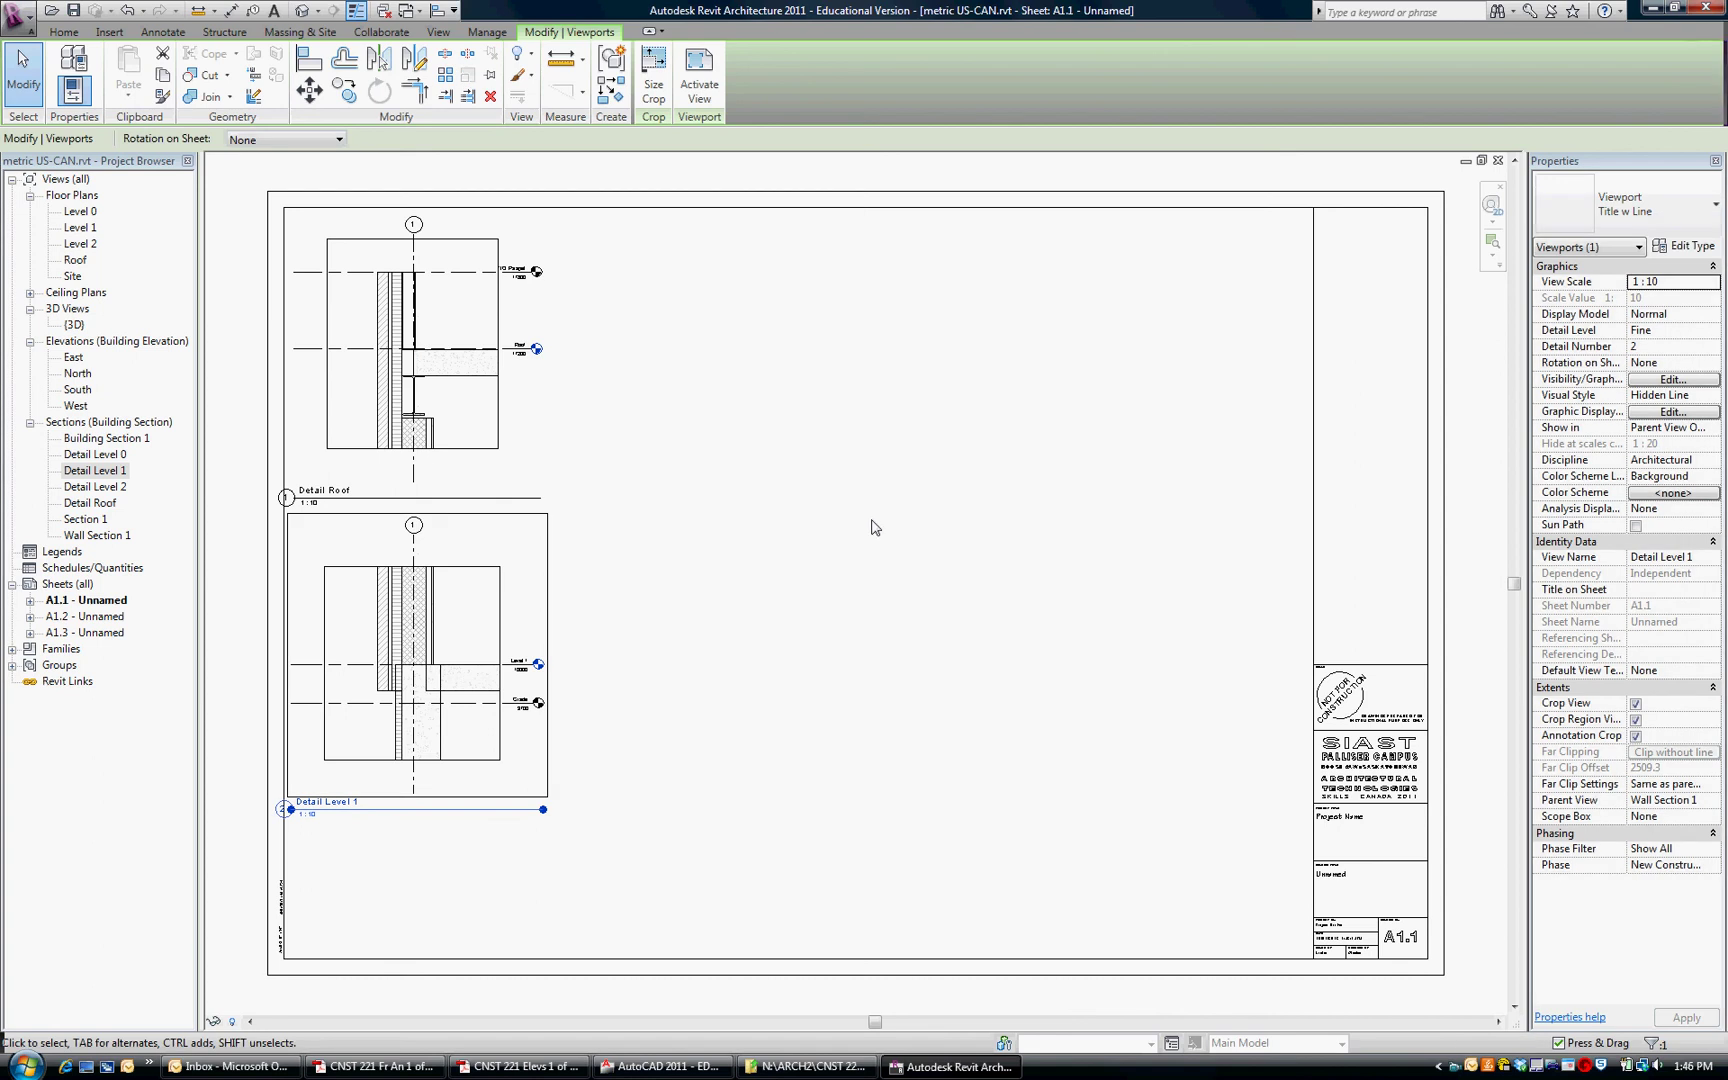
{"action": "left_click", "coordinate": [918, 667]}
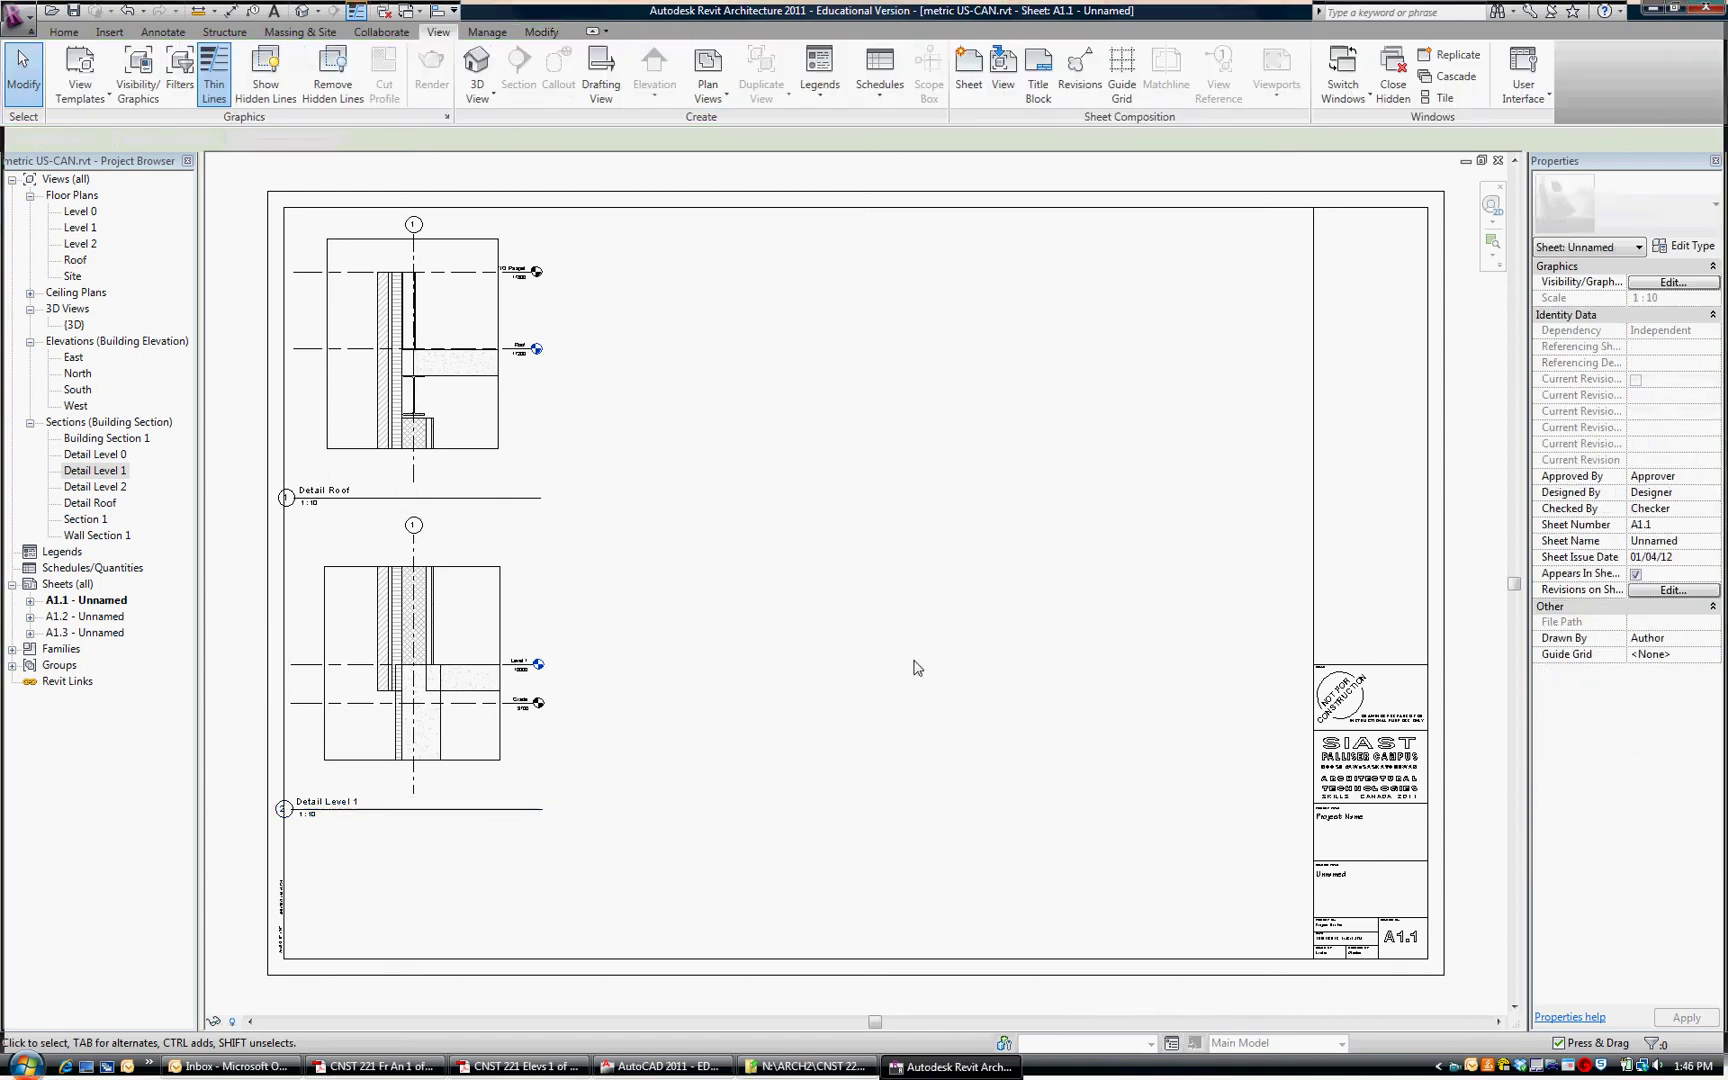